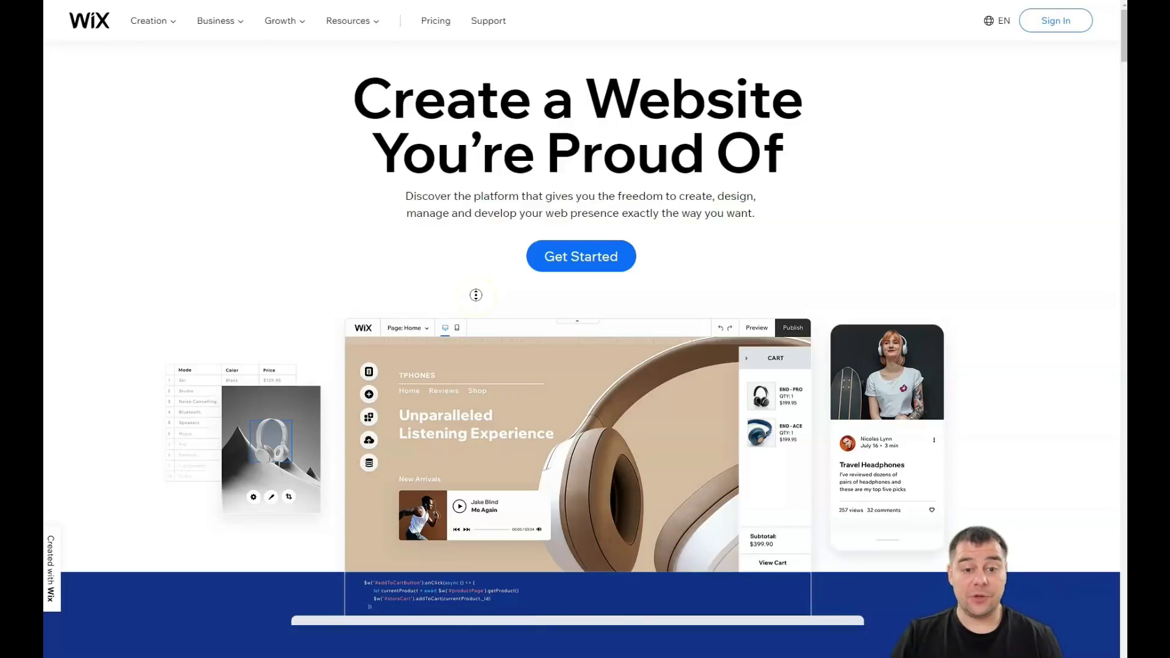
Look through the existing sites on My Sites, then choose Create New Site.
{"action": "scroll", "coordinate": [474, 297], "scroll_direction": "down", "scroll_amount": 4}
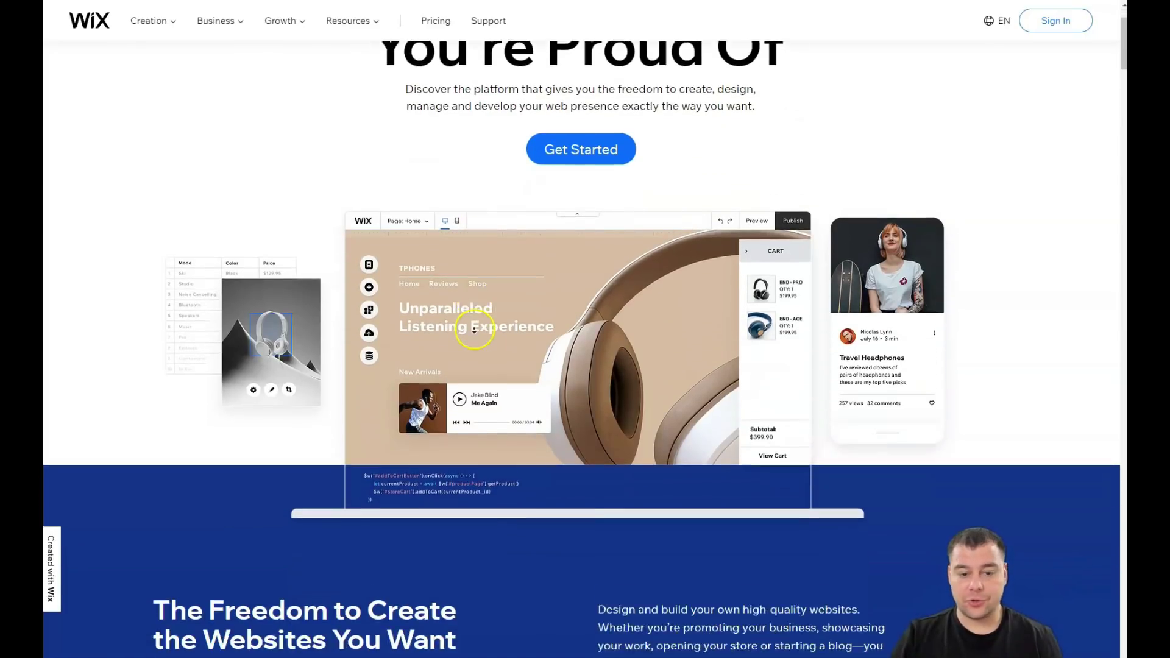
{"action": "scroll", "coordinate": [479, 332], "scroll_direction": "down", "scroll_amount": 6}
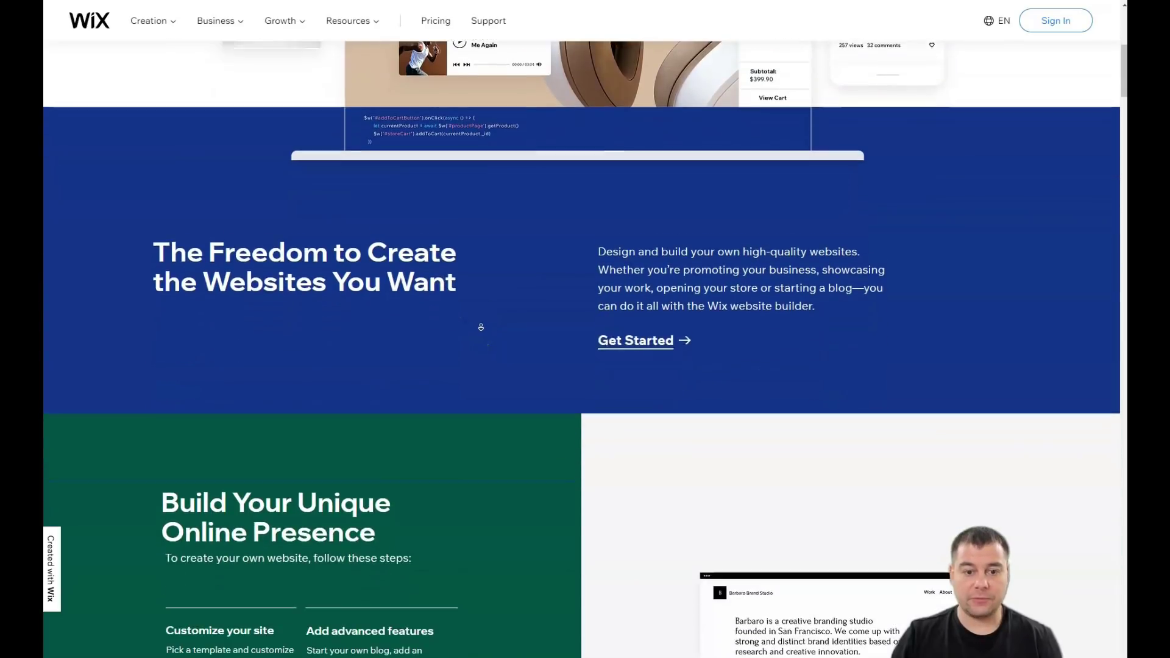
{"action": "scroll", "coordinate": [484, 331], "scroll_direction": "down", "scroll_amount": 8}
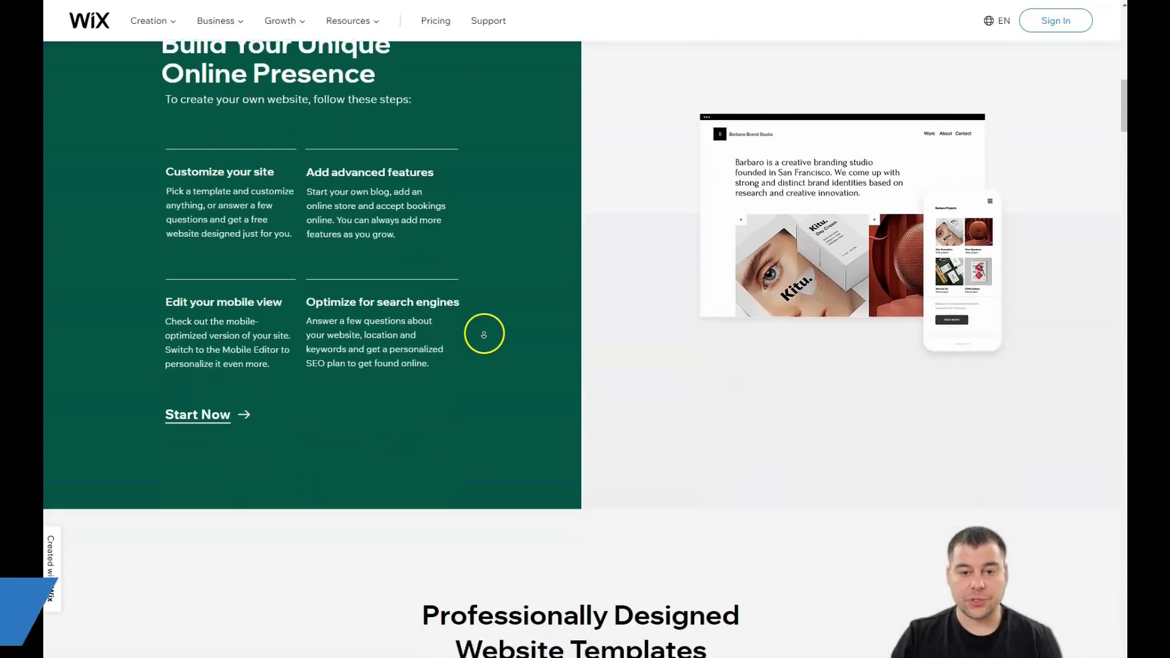
{"action": "scroll", "coordinate": [486, 330], "scroll_direction": "down", "scroll_amount": 5}
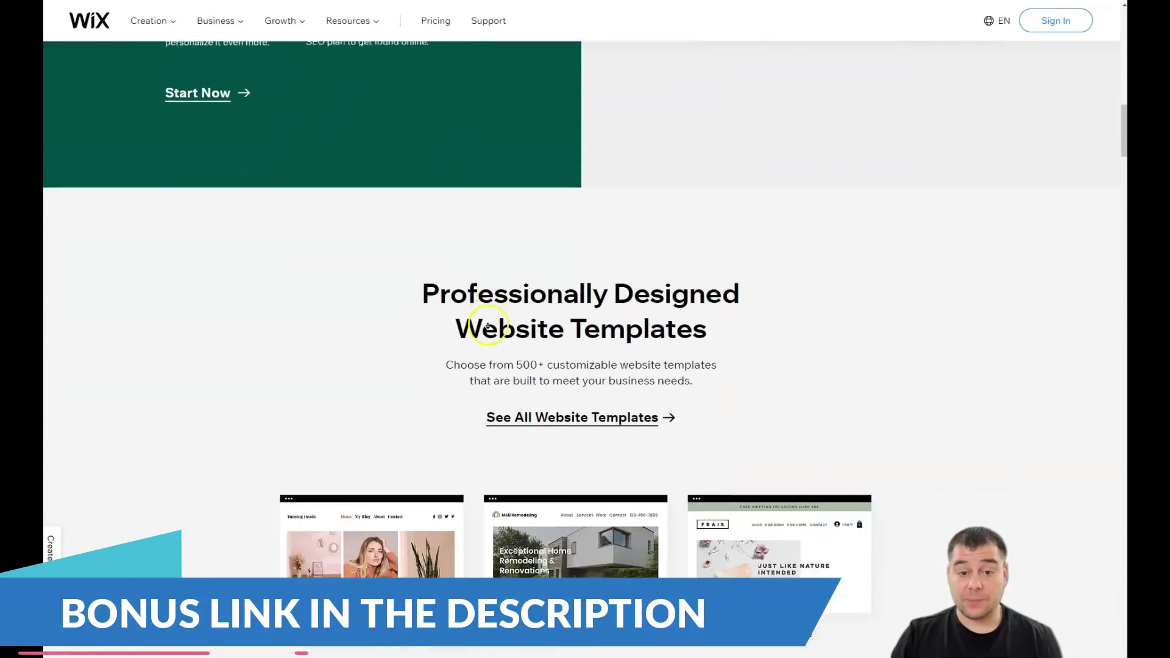
{"action": "scroll", "coordinate": [487, 326], "scroll_direction": "down", "scroll_amount": 6}
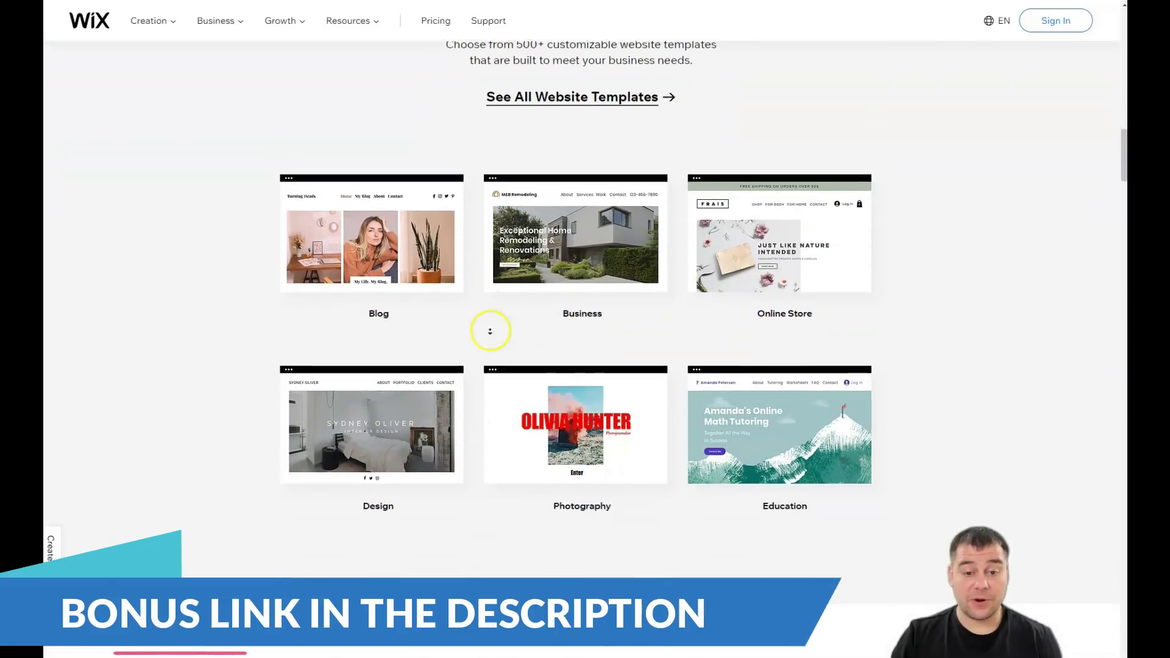
{"action": "scroll", "coordinate": [489, 331], "scroll_direction": "down", "scroll_amount": 6}
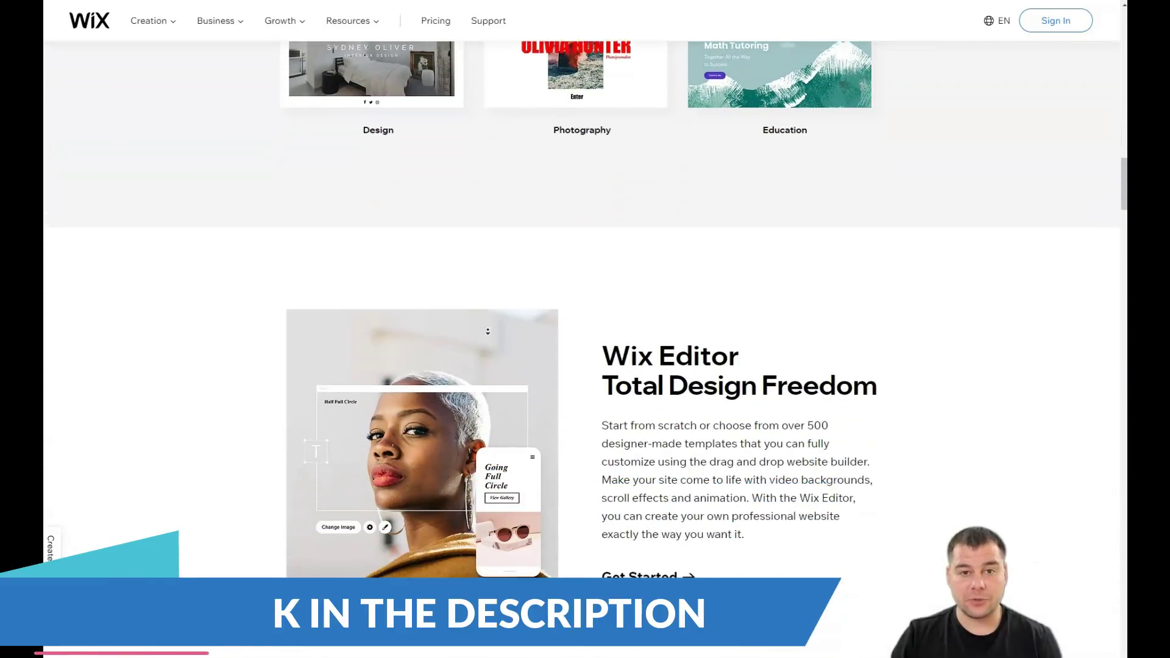
{"action": "scroll", "coordinate": [488, 329], "scroll_direction": "down", "scroll_amount": 2}
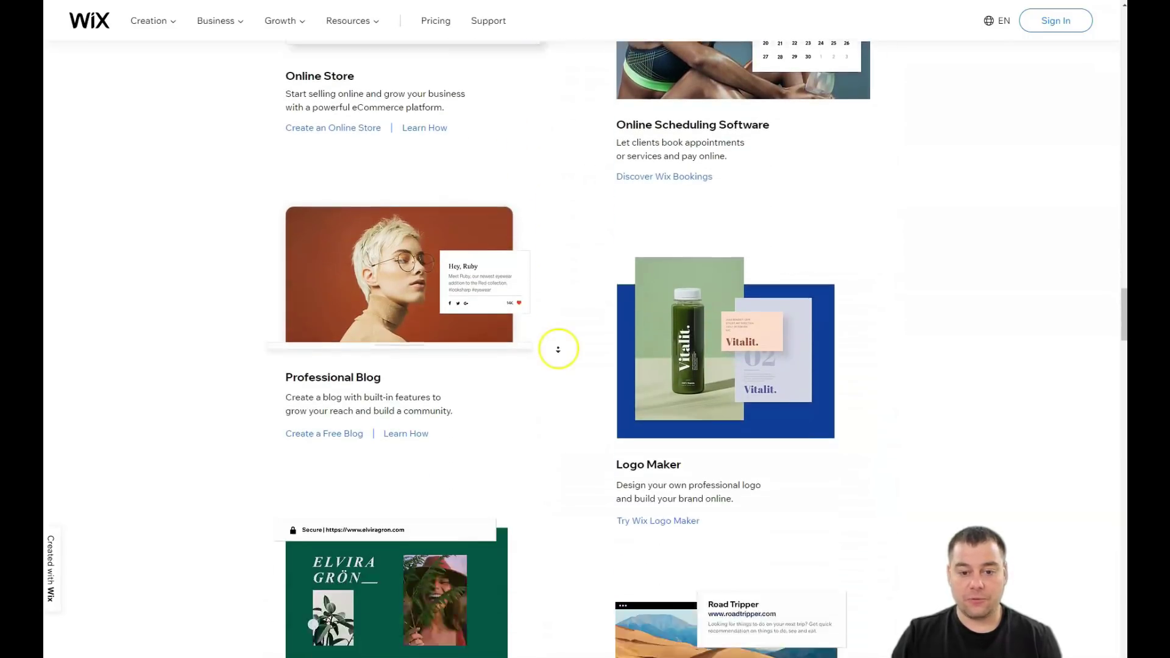
{"action": "scroll", "coordinate": [557, 339], "scroll_direction": "down", "scroll_amount": 10}
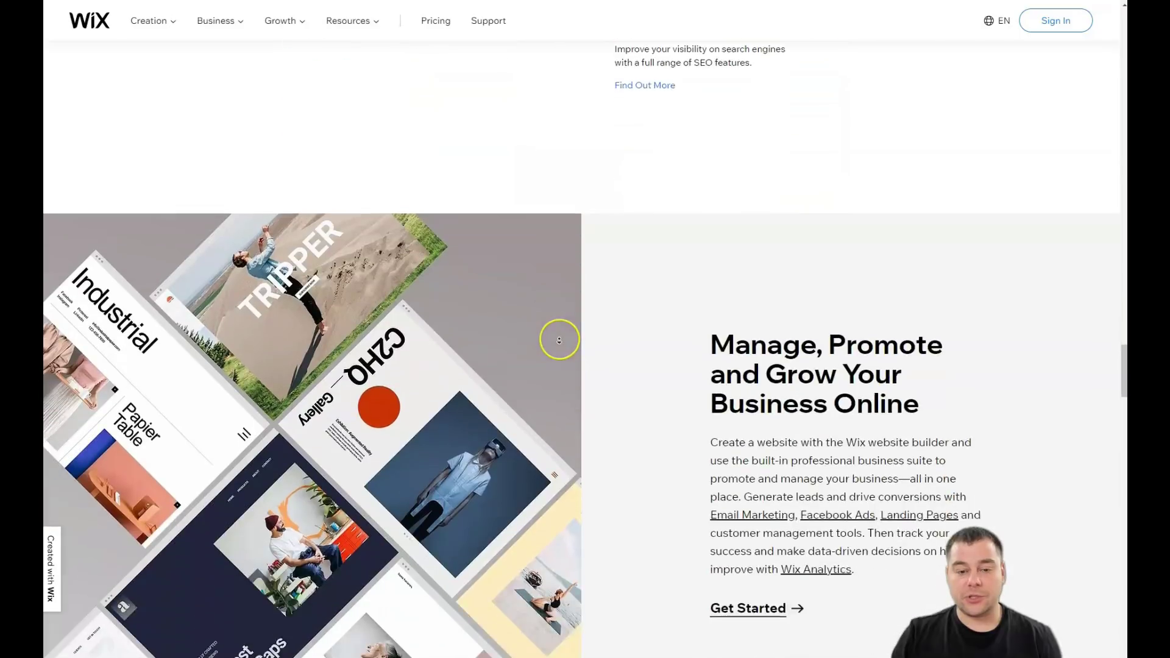
{"action": "scroll", "coordinate": [559, 340], "scroll_direction": "down", "scroll_amount": 9}
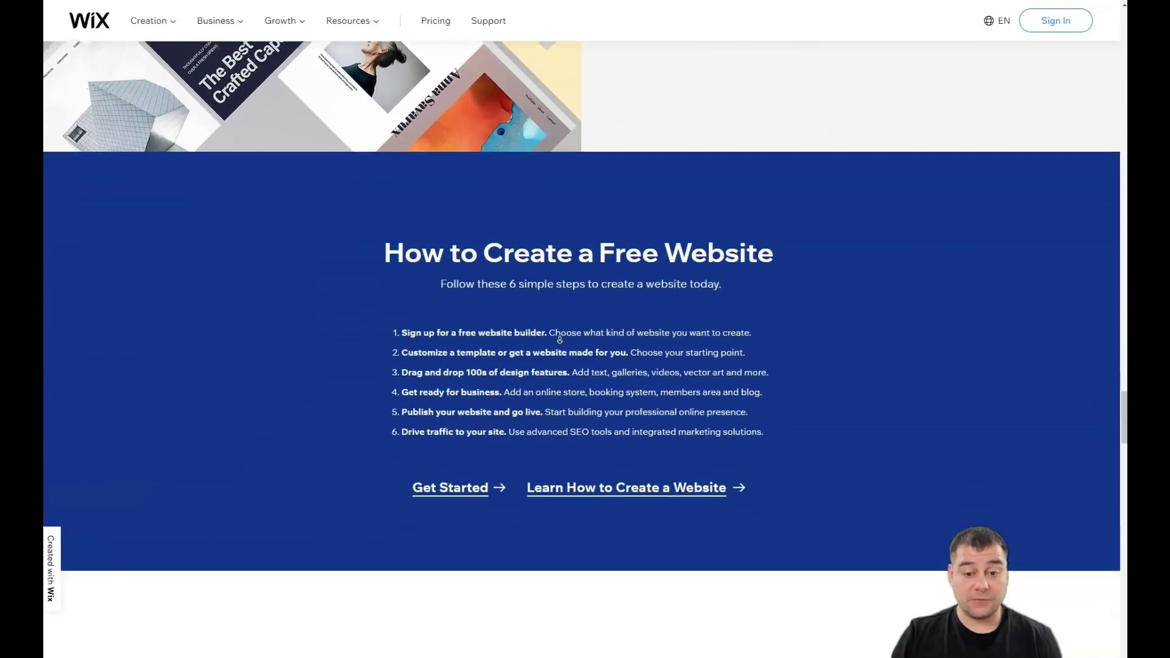
{"action": "scroll", "coordinate": [560, 340], "scroll_direction": "down", "scroll_amount": 10}
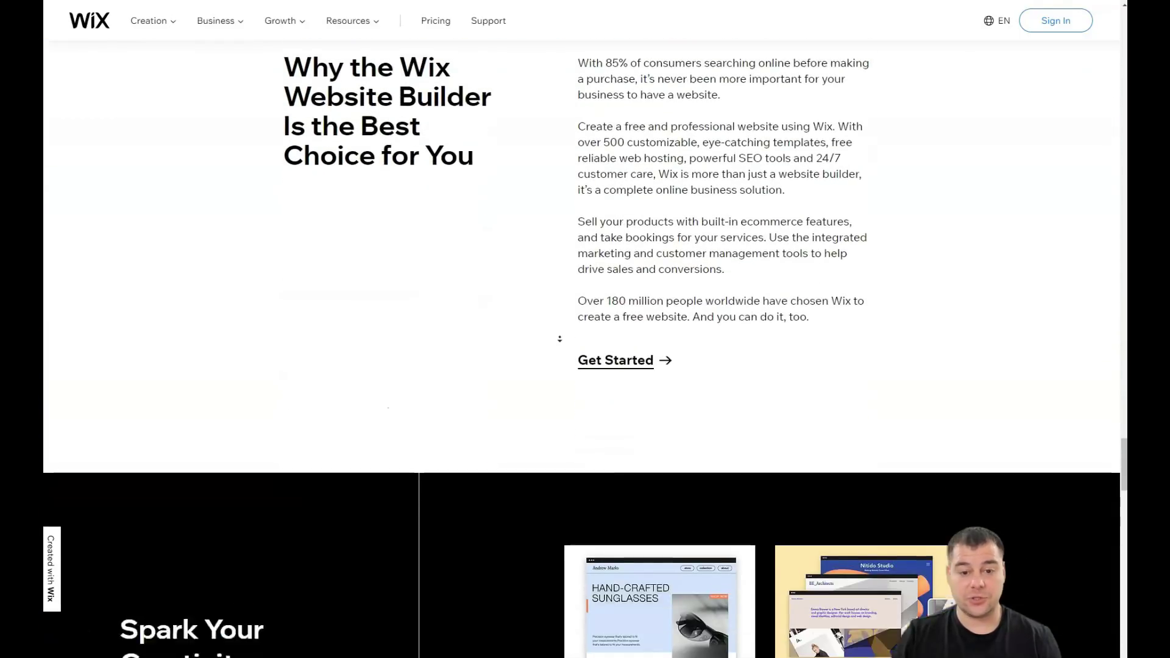
{"action": "scroll", "coordinate": [559, 340], "scroll_direction": "down", "scroll_amount": 9}
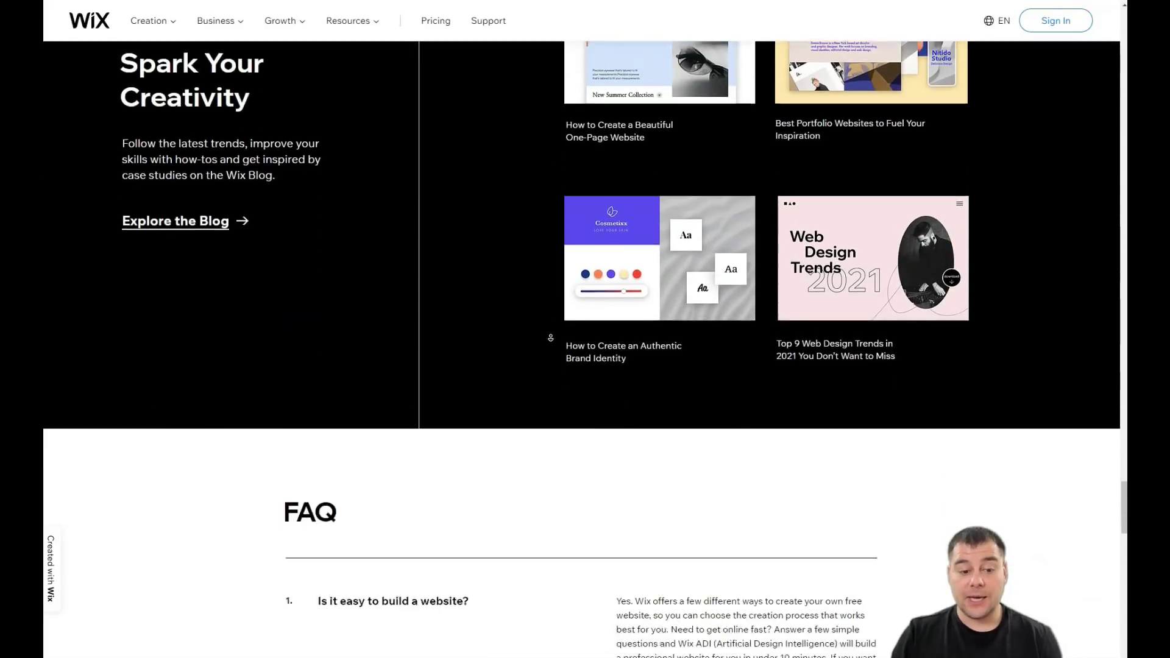
{"action": "scroll", "coordinate": [551, 338], "scroll_direction": "down", "scroll_amount": 3}
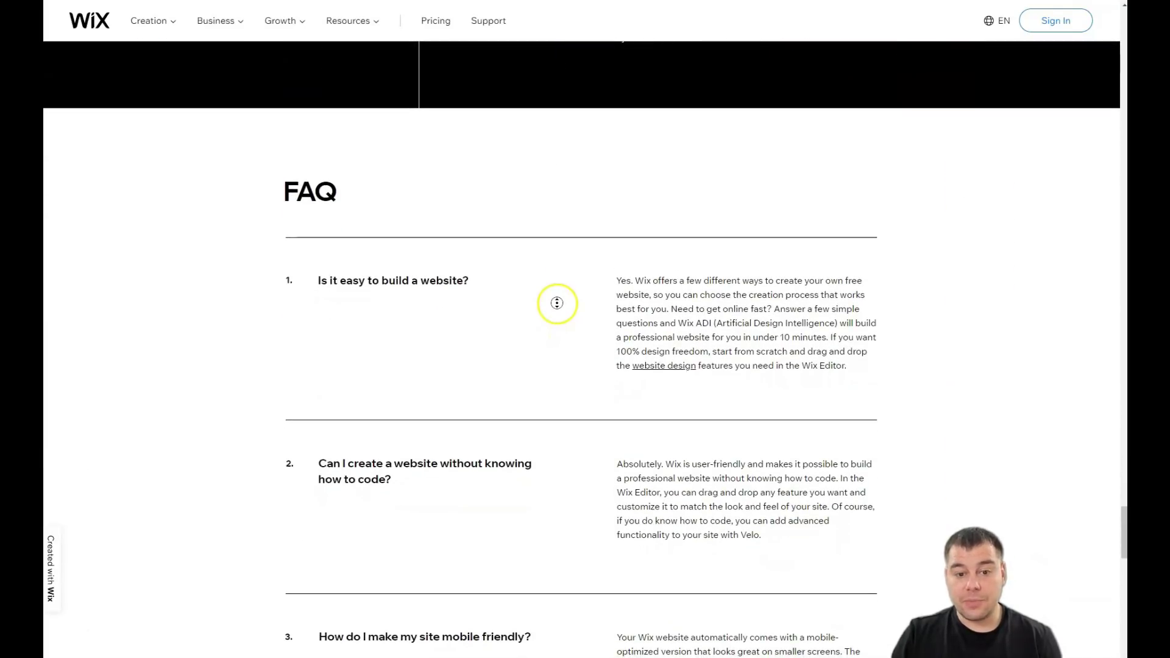
{"action": "scroll", "coordinate": [554, 275], "scroll_direction": "up", "scroll_amount": 5}
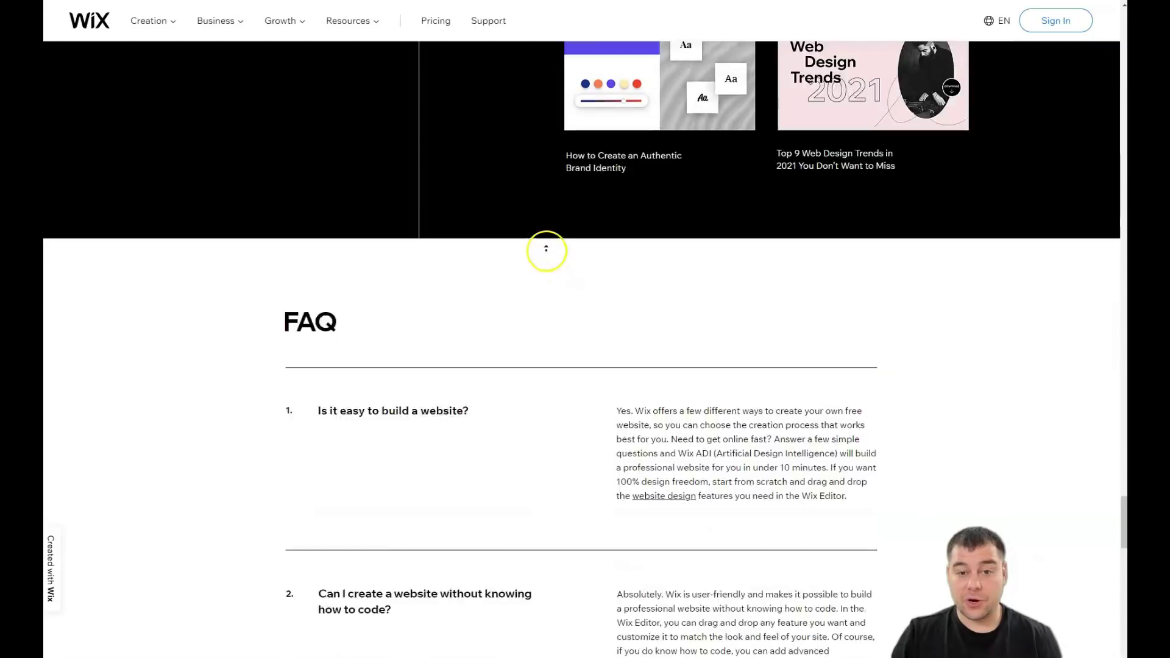
{"action": "scroll", "coordinate": [546, 247], "scroll_direction": "up", "scroll_amount": 10}
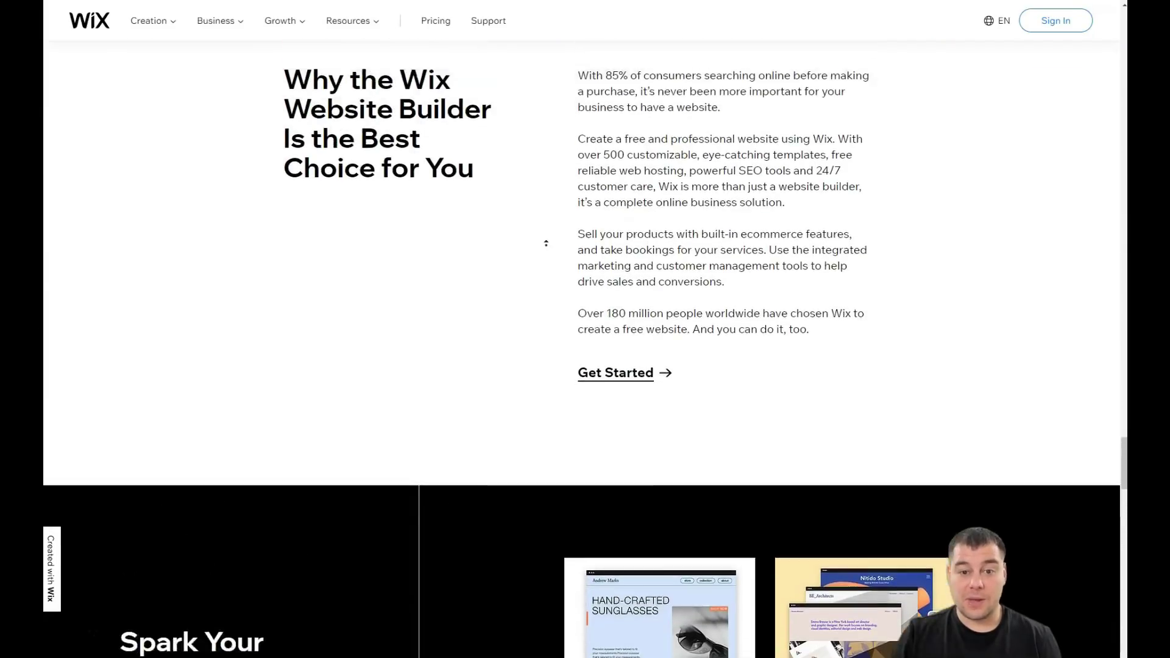
{"action": "scroll", "coordinate": [546, 244], "scroll_direction": "up", "scroll_amount": 10}
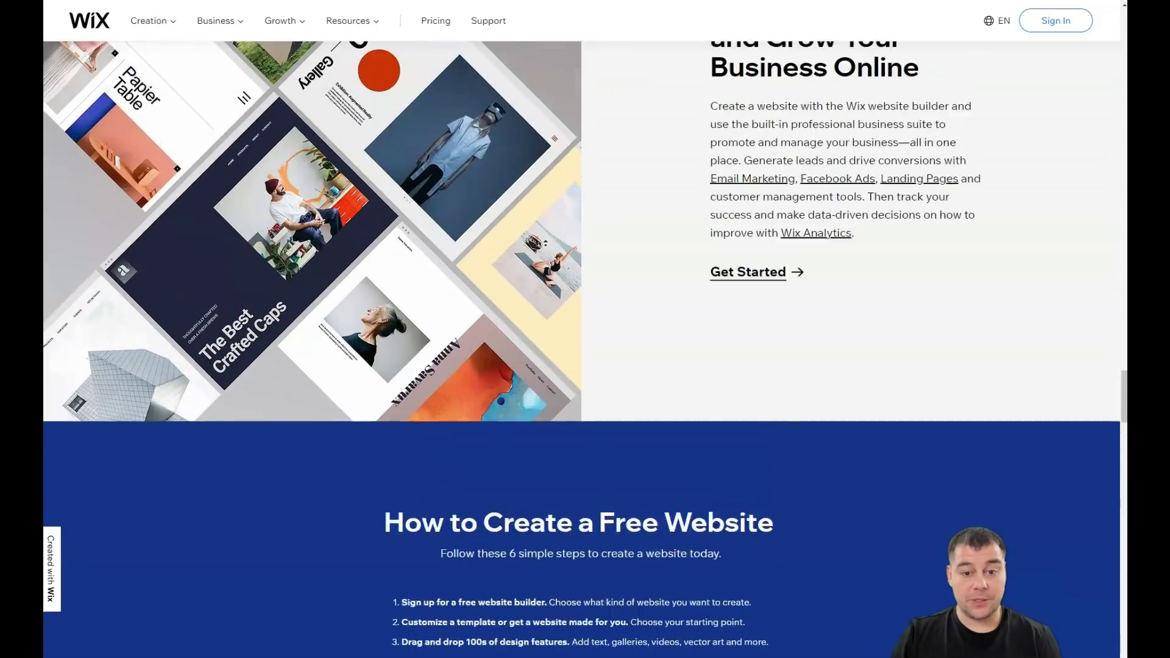
{"action": "scroll", "coordinate": [546, 244], "scroll_direction": "up", "scroll_amount": 10}
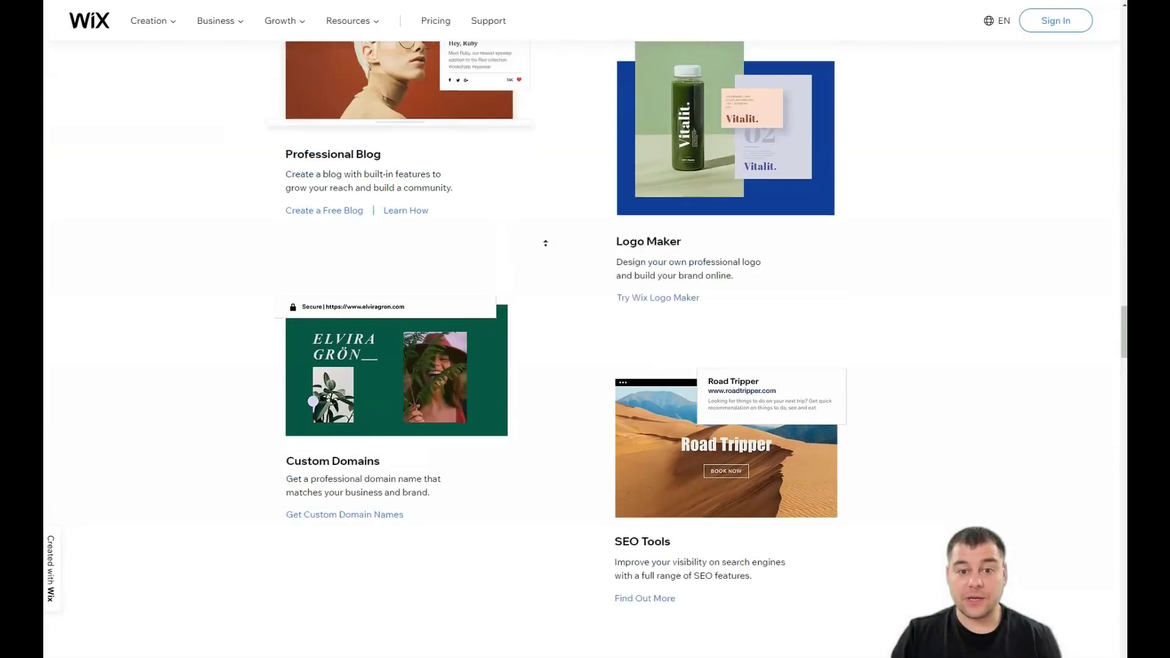
{"action": "scroll", "coordinate": [545, 243], "scroll_direction": "up", "scroll_amount": 10}
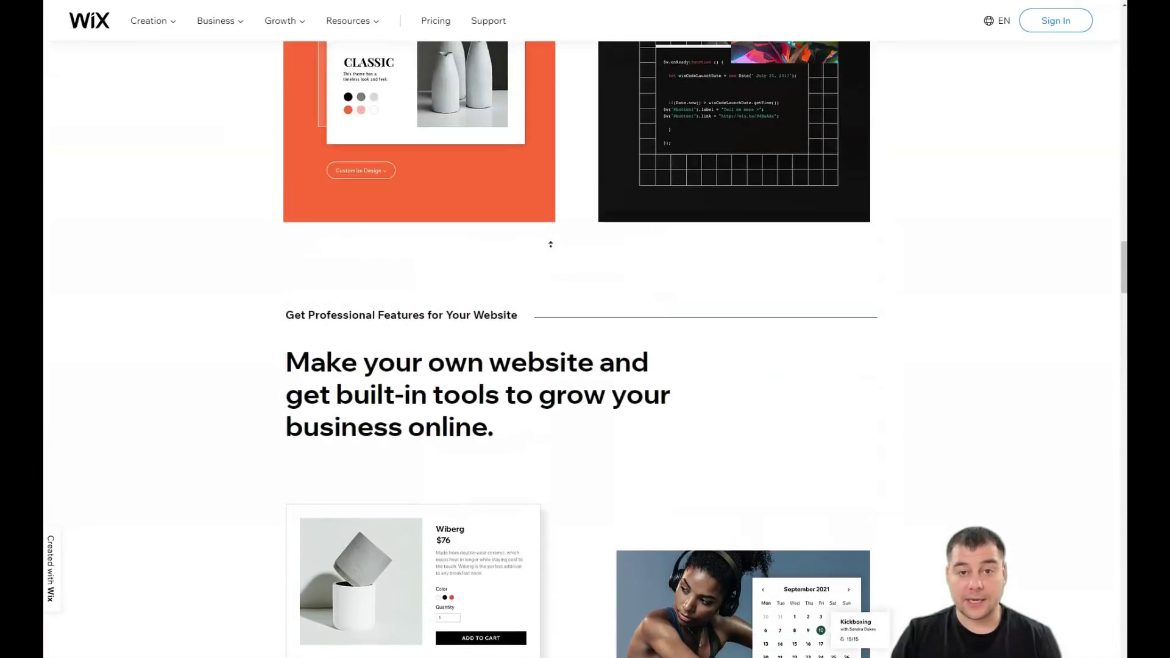
{"action": "scroll", "coordinate": [555, 243], "scroll_direction": "up", "scroll_amount": 10}
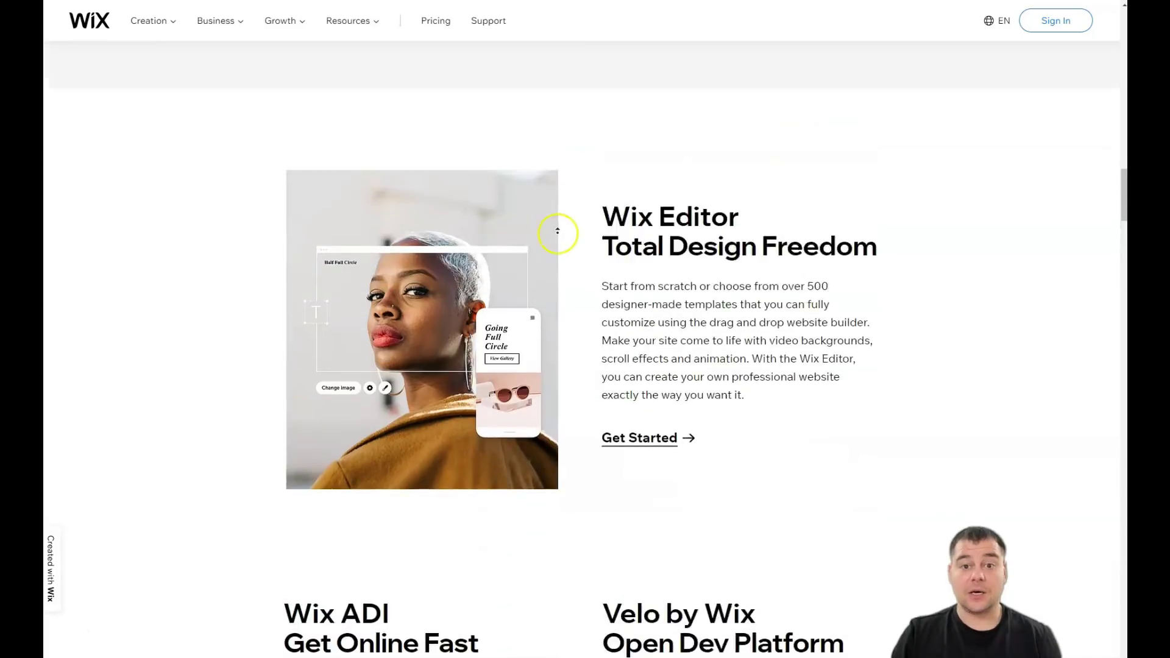
{"action": "scroll", "coordinate": [559, 225], "scroll_direction": "up", "scroll_amount": 10}
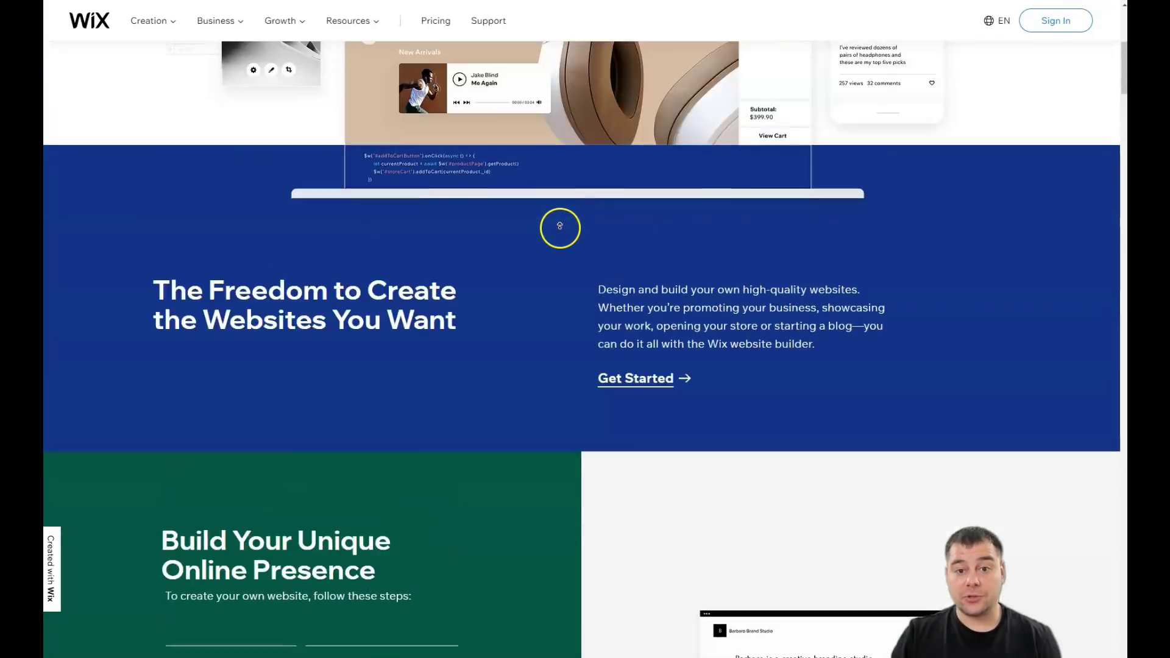
{"action": "scroll", "coordinate": [561, 226], "scroll_direction": "up", "scroll_amount": 1}
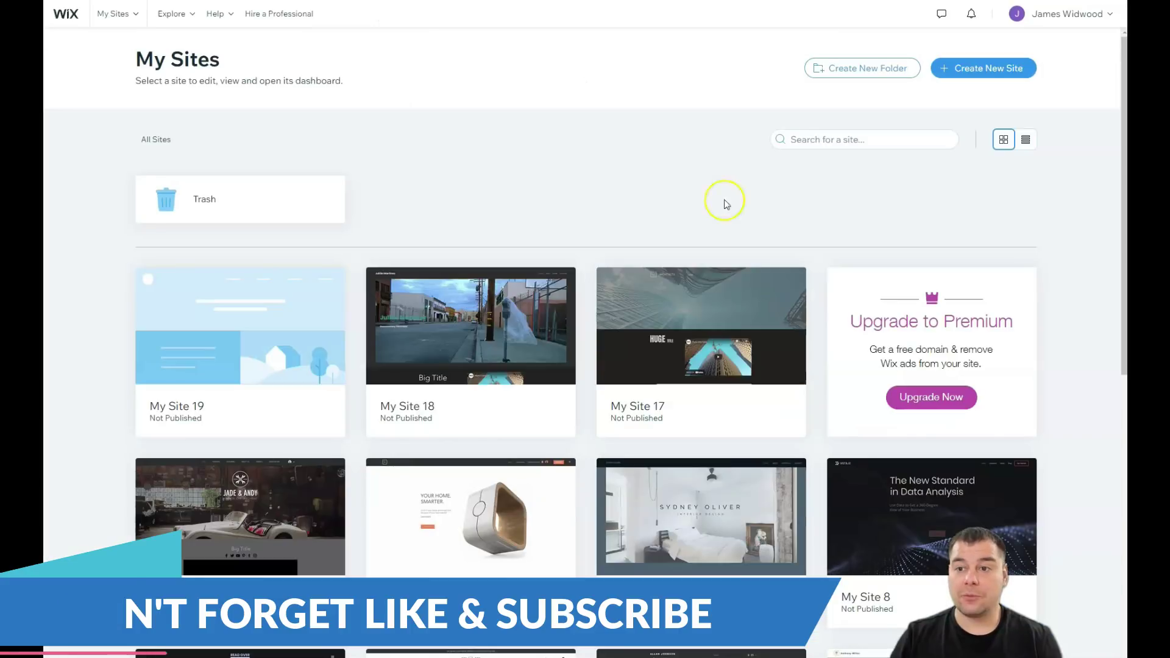
{"action": "left_click", "coordinate": [959, 72]}
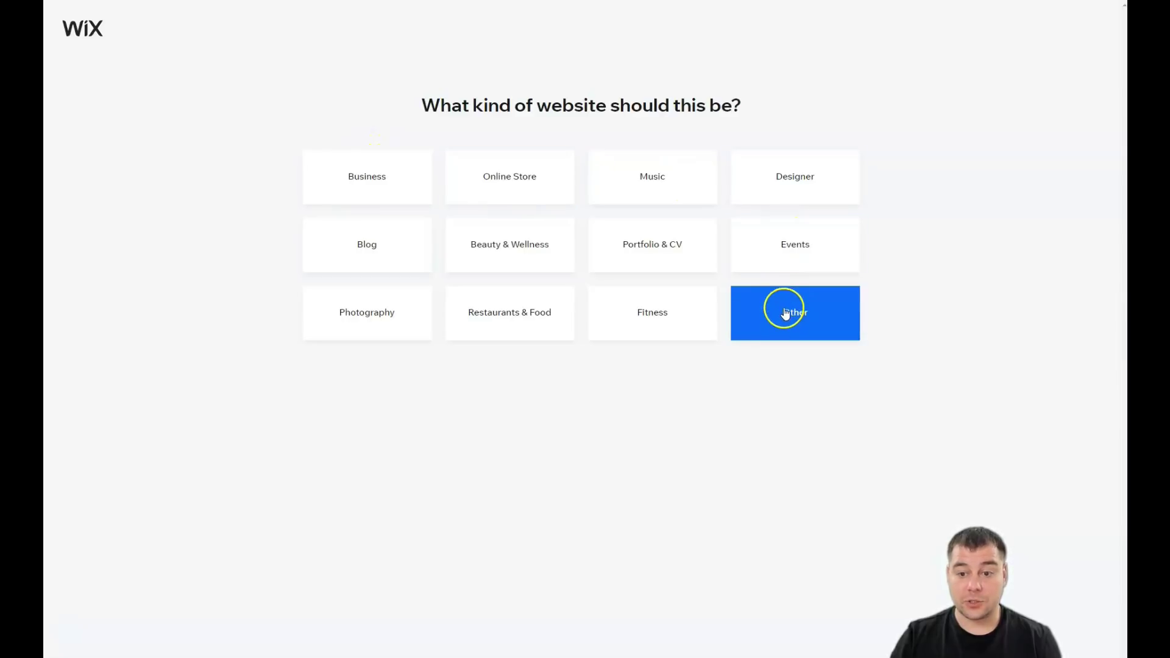
Choose Other as the site type and build with Edit a Template in the Editor.
{"action": "left_click", "coordinate": [794, 334]}
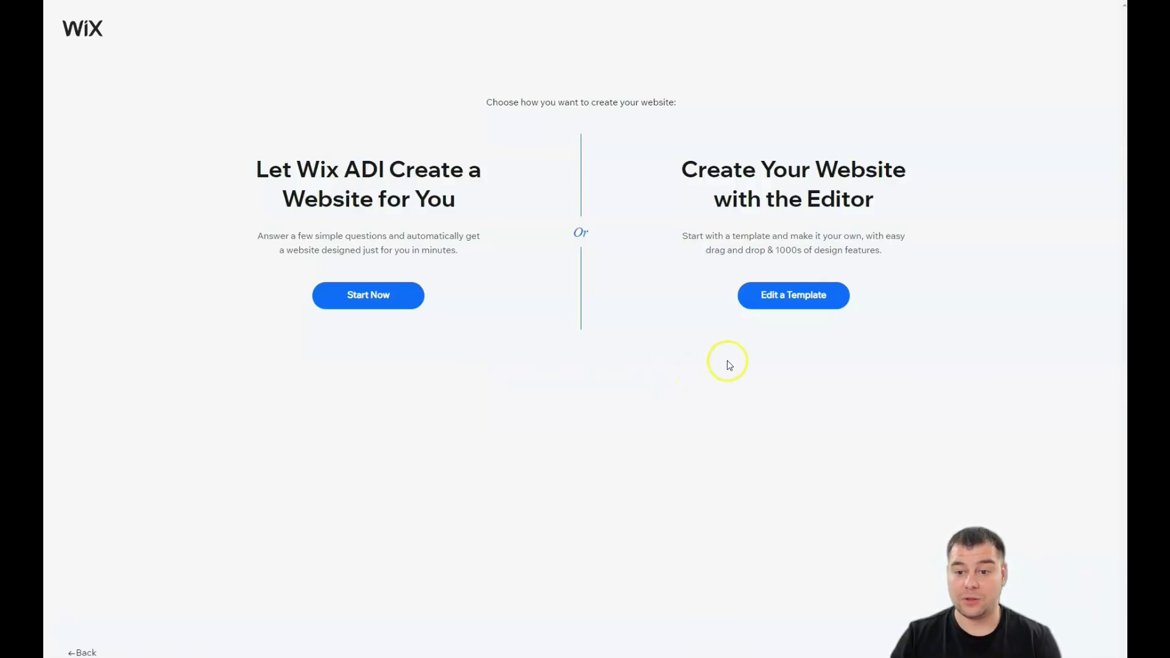
{"action": "left_click", "coordinate": [790, 301]}
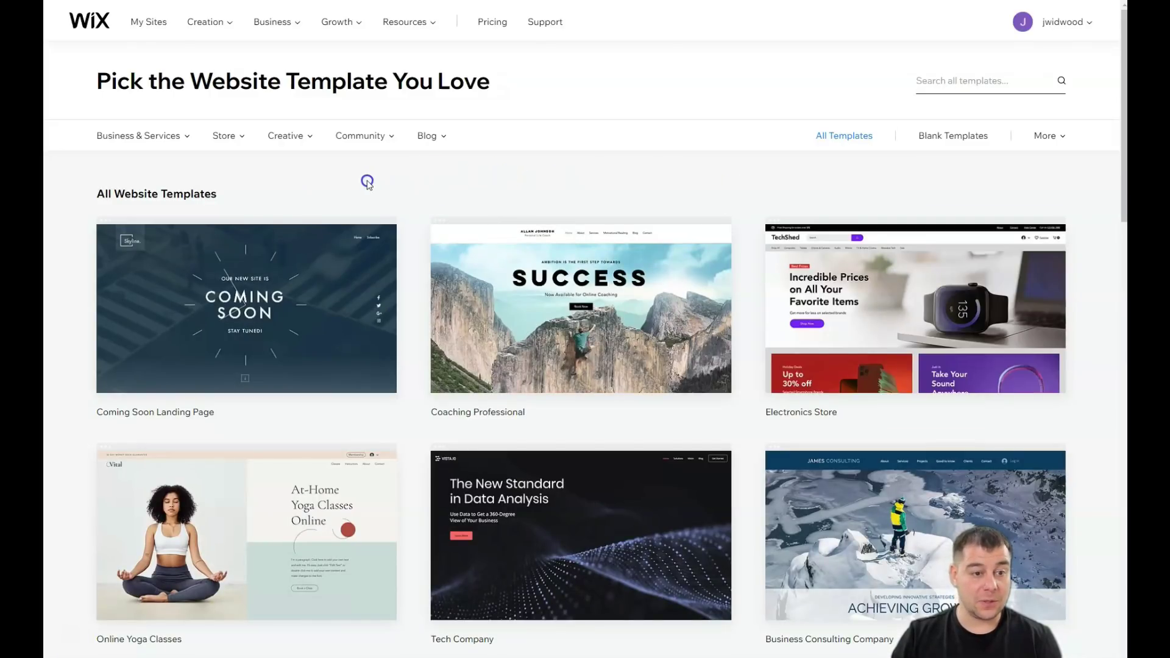
Browse the template categories and filter the gallery to Blank templates.
{"action": "mouse_move", "coordinate": [184, 138]}
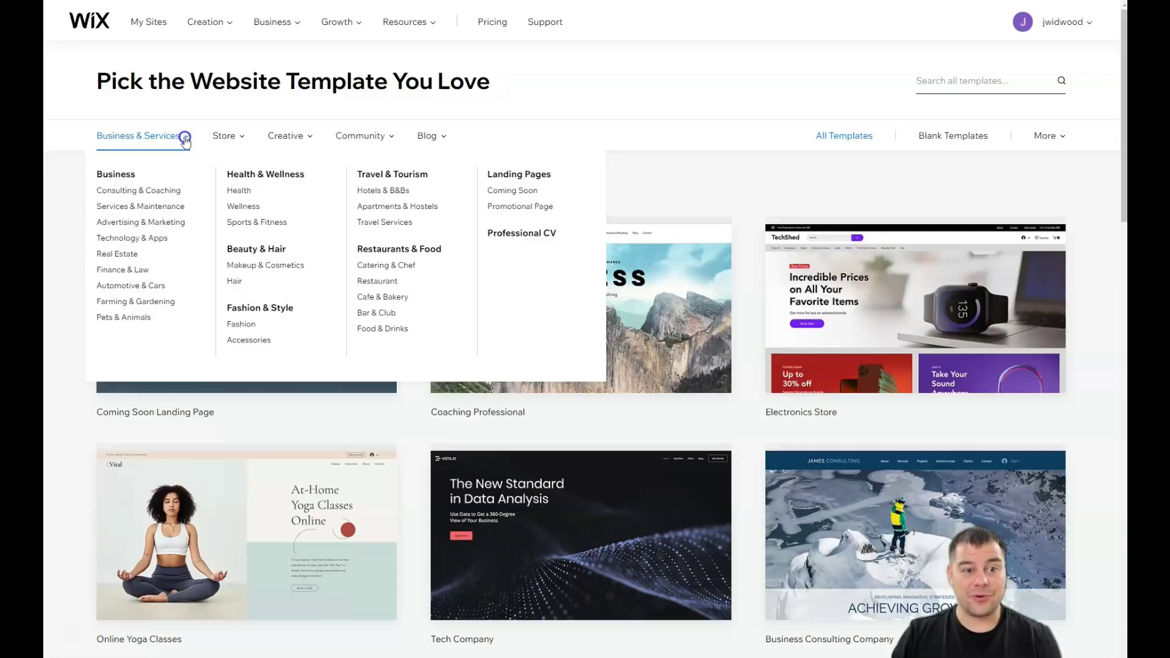
{"action": "mouse_move", "coordinate": [228, 136]}
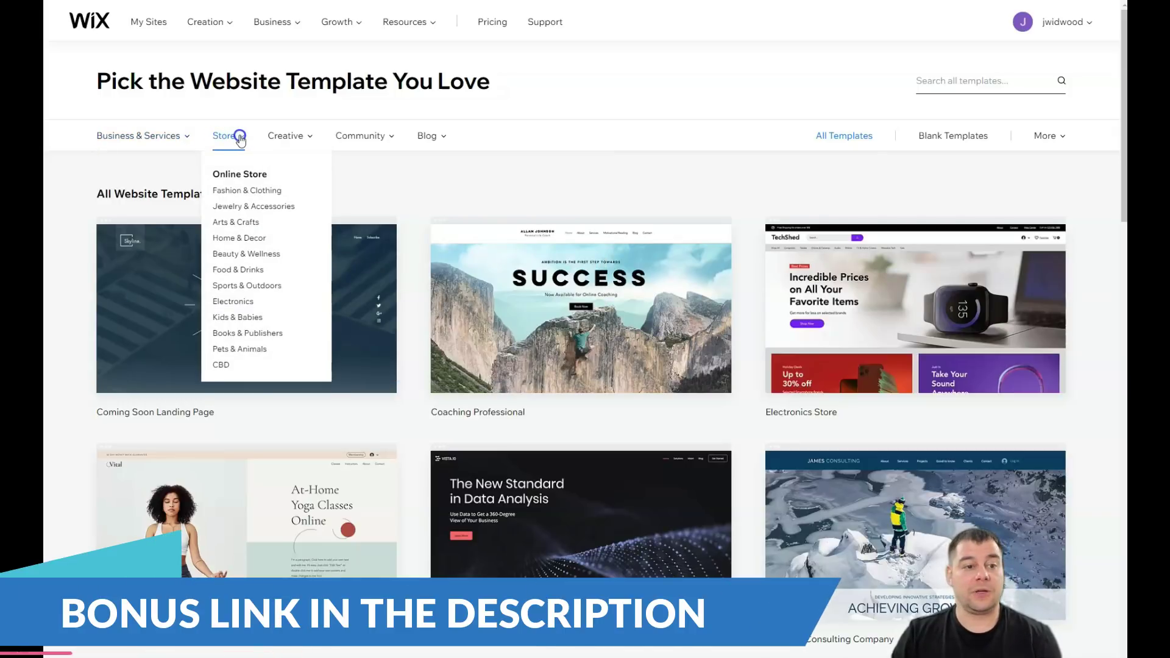
{"action": "mouse_move", "coordinate": [299, 138]}
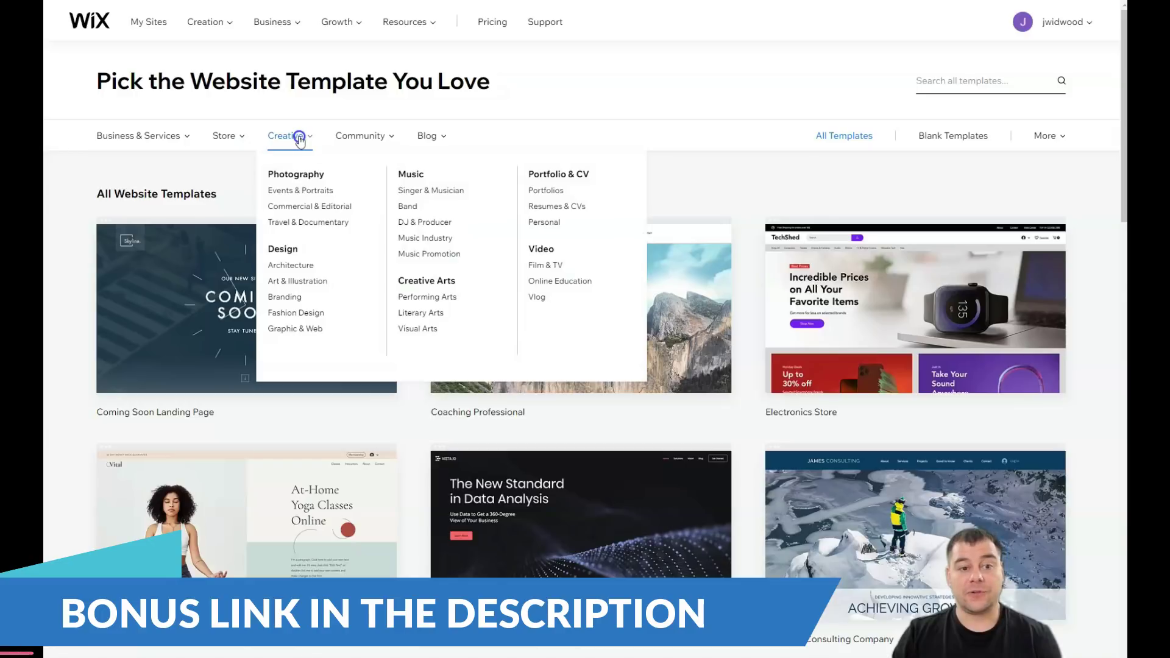
{"action": "mouse_move", "coordinate": [389, 140]}
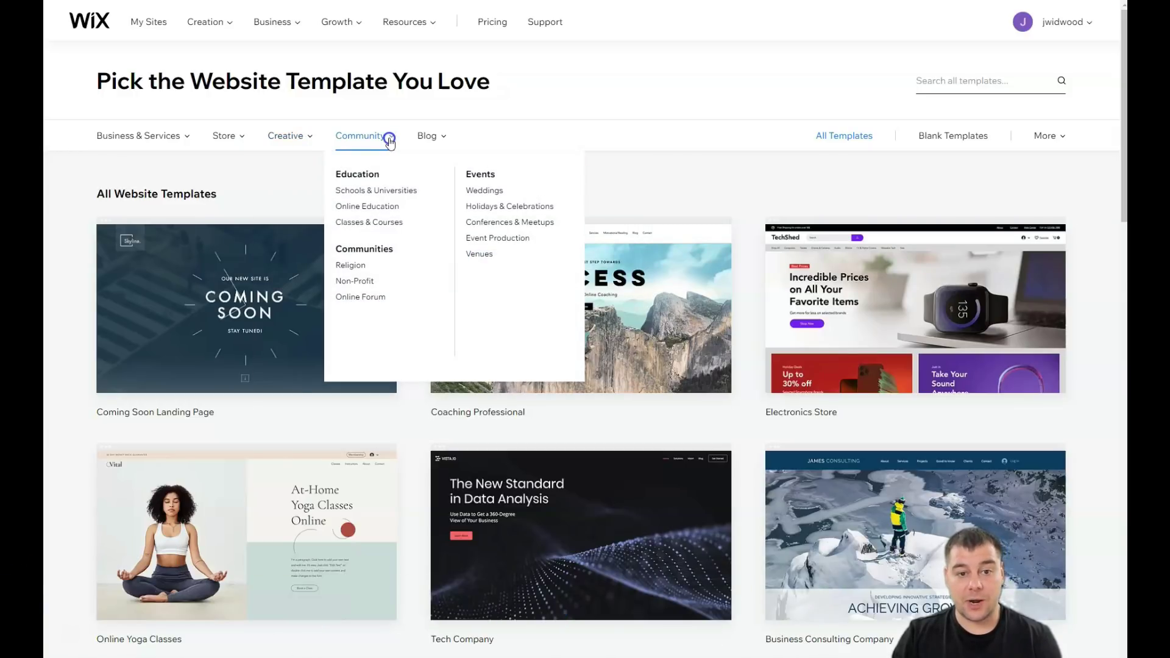
{"action": "mouse_move", "coordinate": [440, 139]}
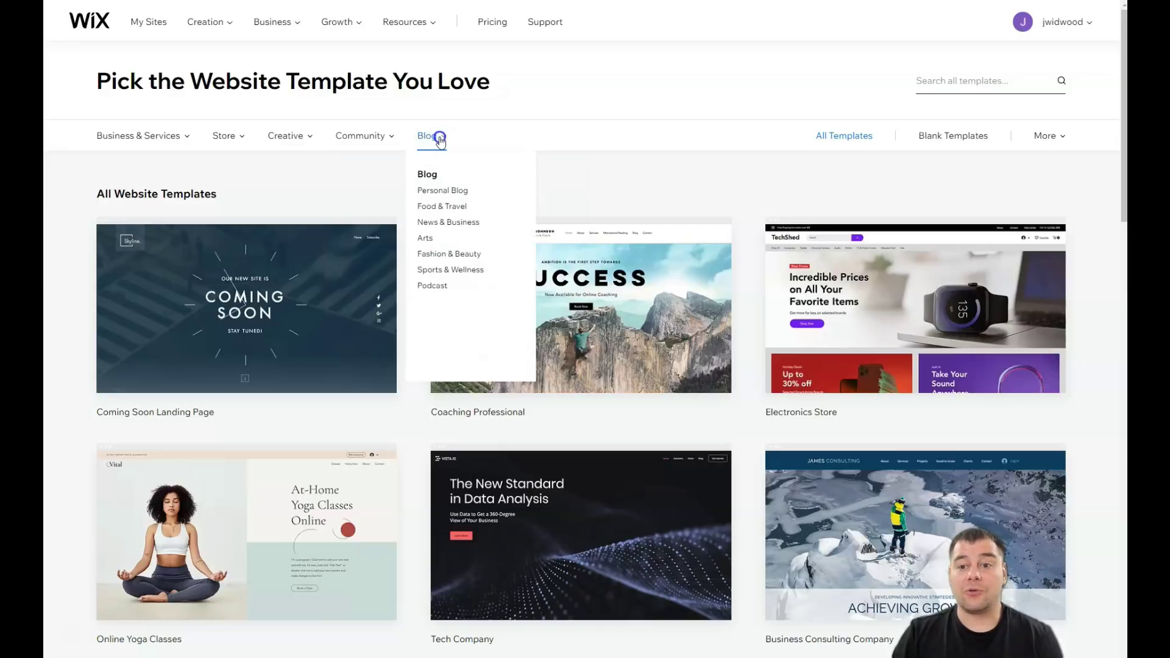
{"action": "left_click", "coordinate": [944, 135]}
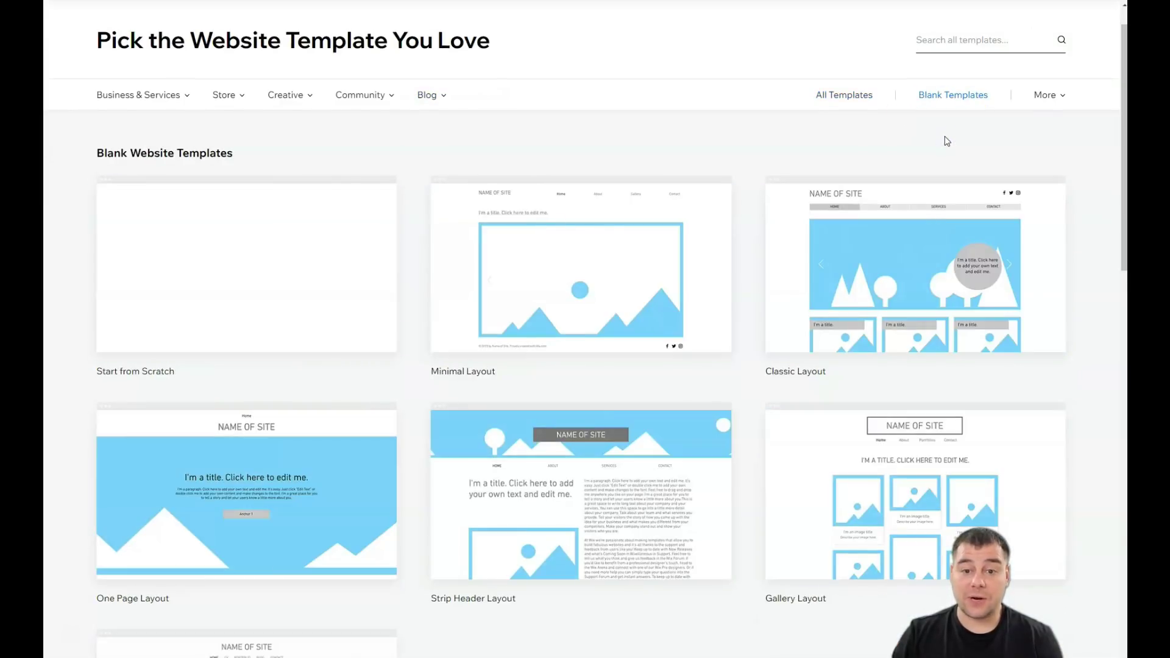
Switch to All Templates and go to page 4, where Event Planning Company is listed.
{"action": "mouse_move", "coordinate": [287, 228]}
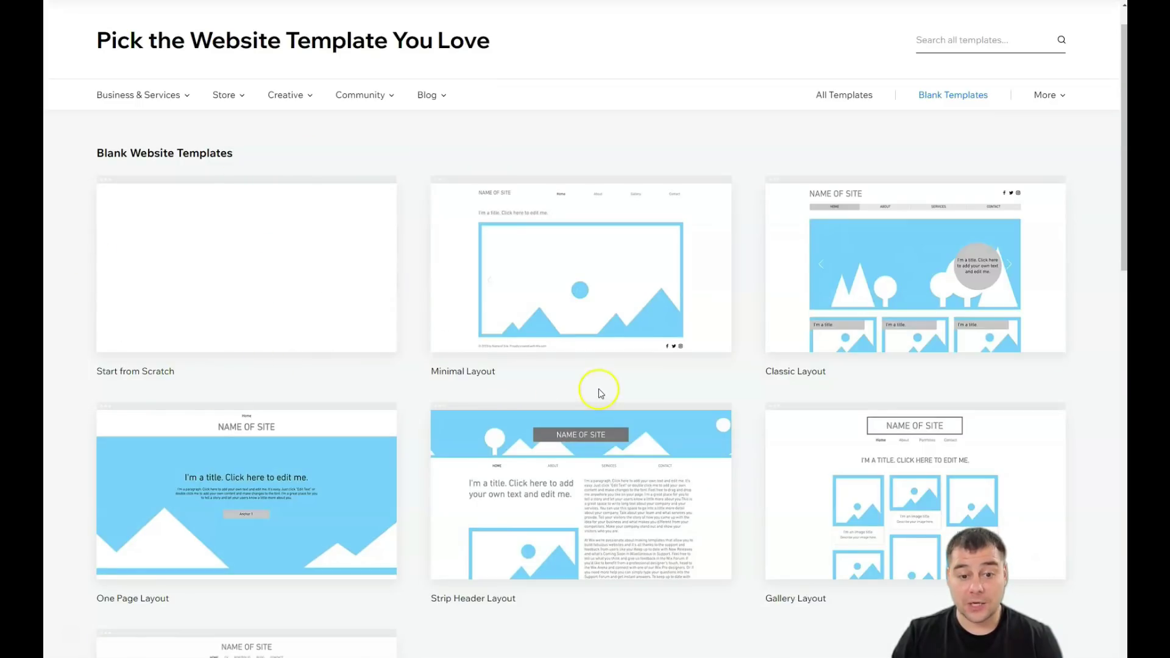
{"action": "scroll", "coordinate": [851, 384], "scroll_direction": "down", "scroll_amount": 3}
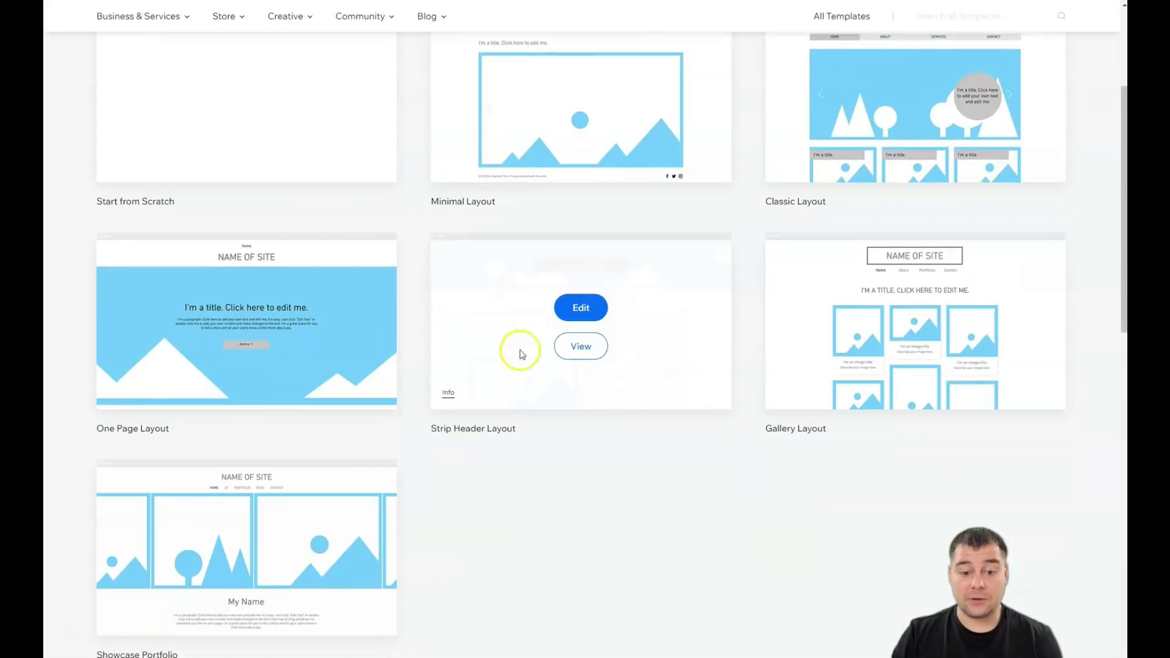
{"action": "mouse_move", "coordinate": [773, 413]}
{"action": "scroll", "coordinate": [731, 396], "scroll_direction": "up", "scroll_amount": 4}
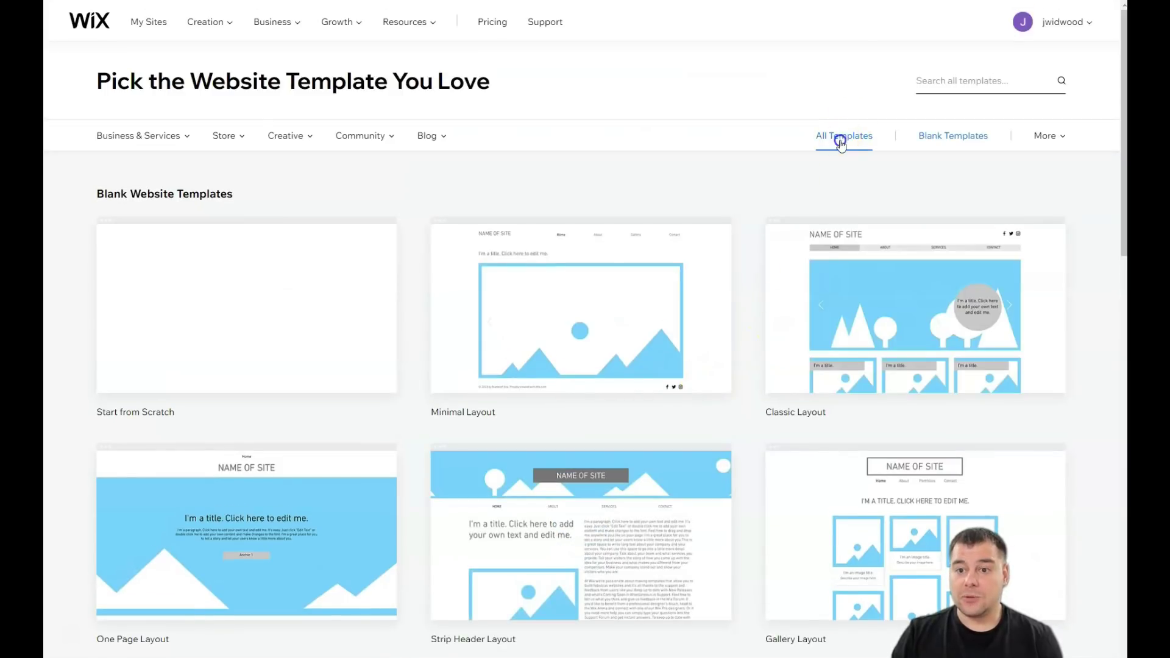
{"action": "left_click", "coordinate": [840, 137]}
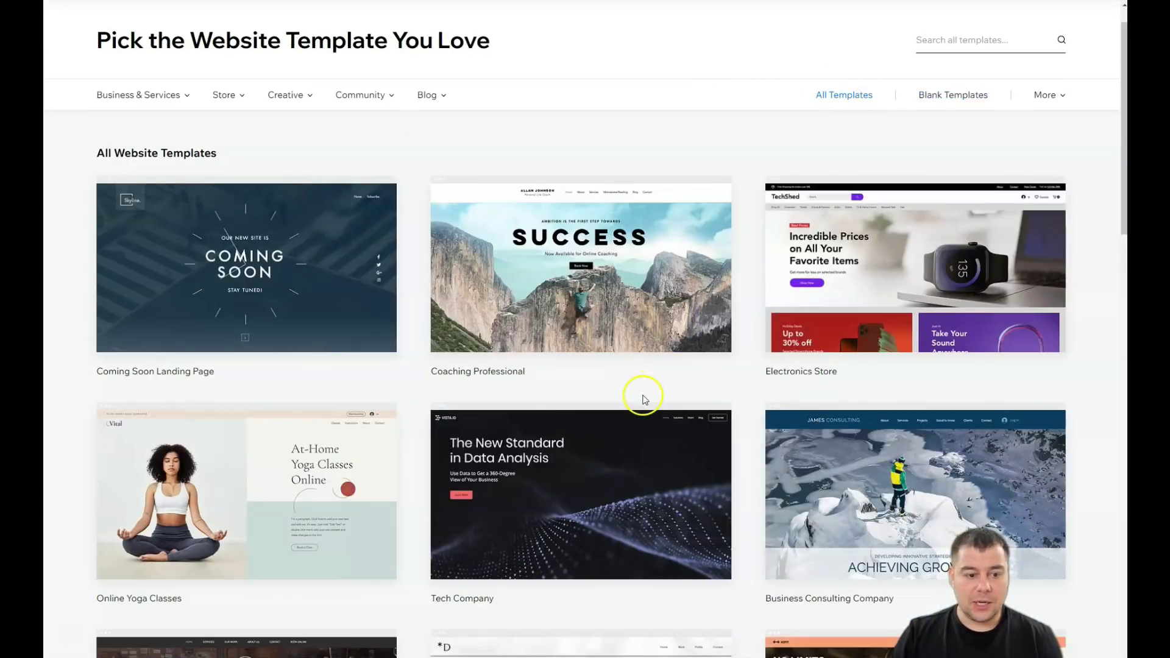
{"action": "scroll", "coordinate": [643, 399], "scroll_direction": "down", "scroll_amount": 8}
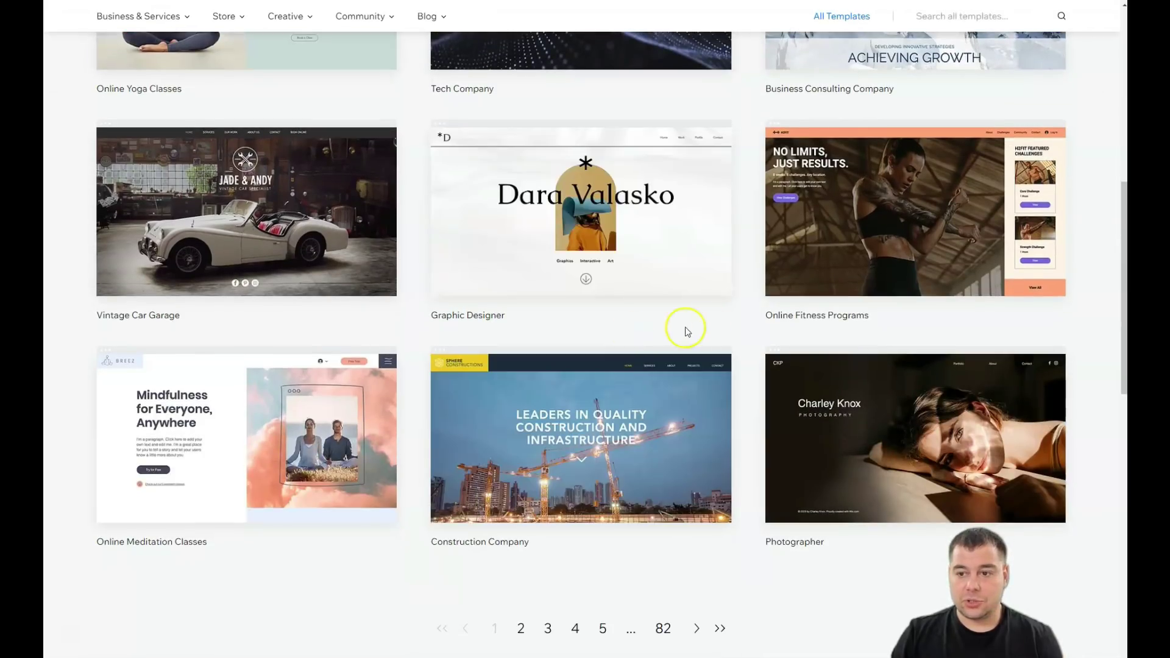
{"action": "scroll", "coordinate": [671, 332], "scroll_direction": "down", "scroll_amount": 4}
{"action": "left_click", "coordinate": [578, 403]}
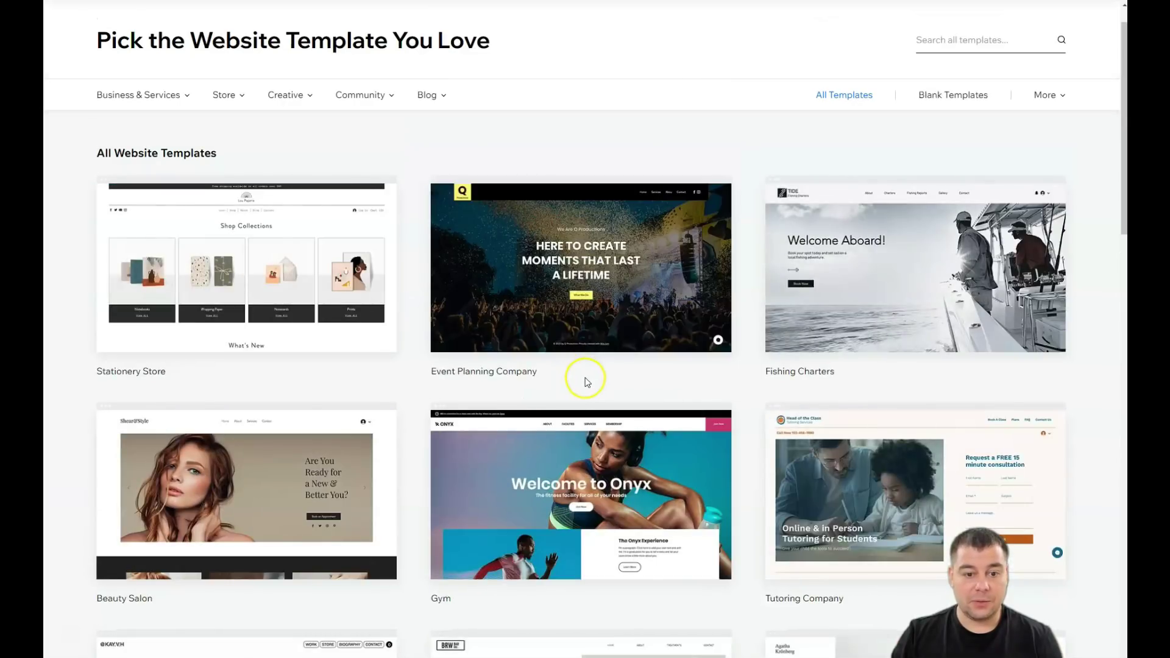
Edit the Event Planning Company template to load its Q Productions home page.
{"action": "mouse_move", "coordinate": [541, 273]}
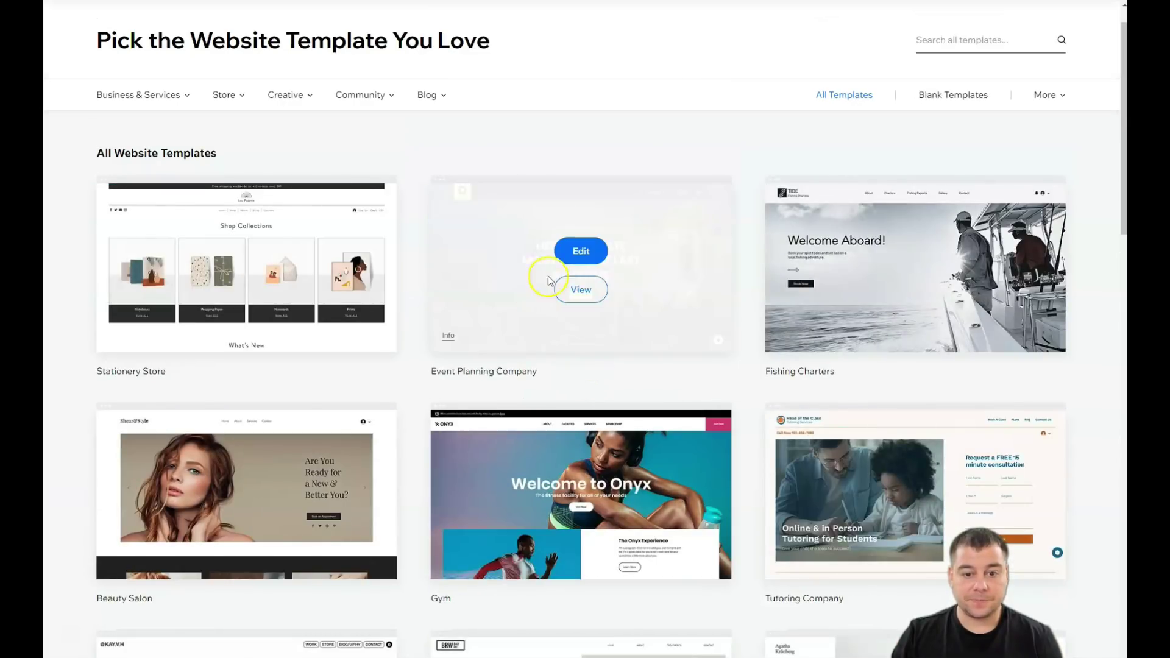
{"action": "left_click", "coordinate": [577, 256]}
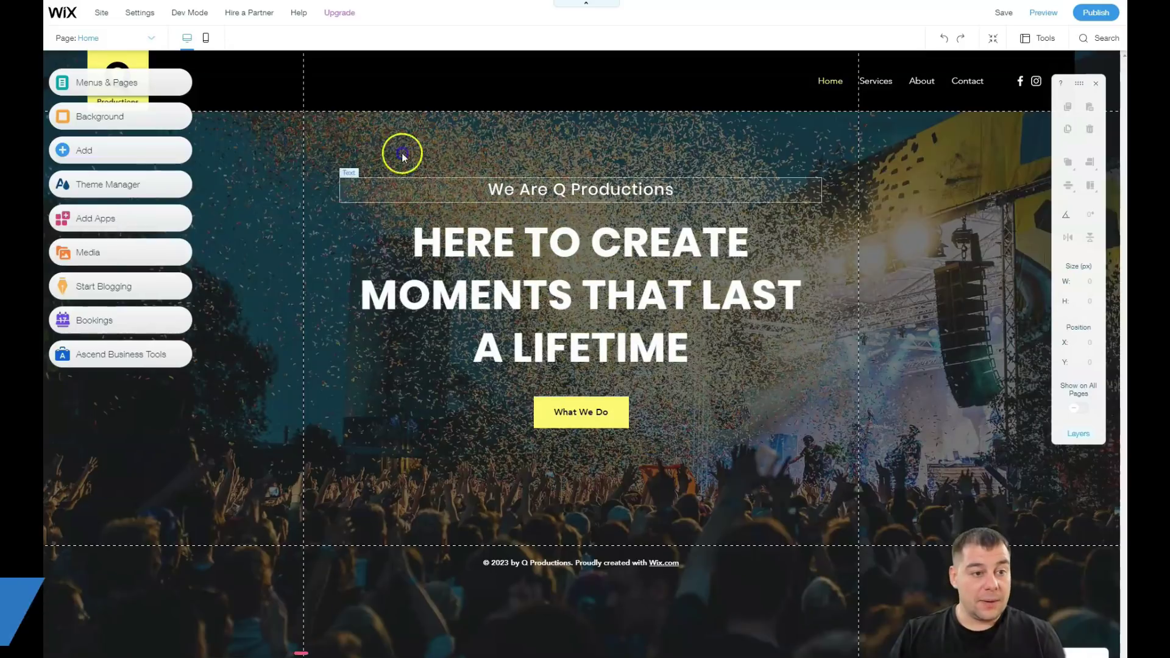
{"action": "left_click", "coordinate": [73, 86]}
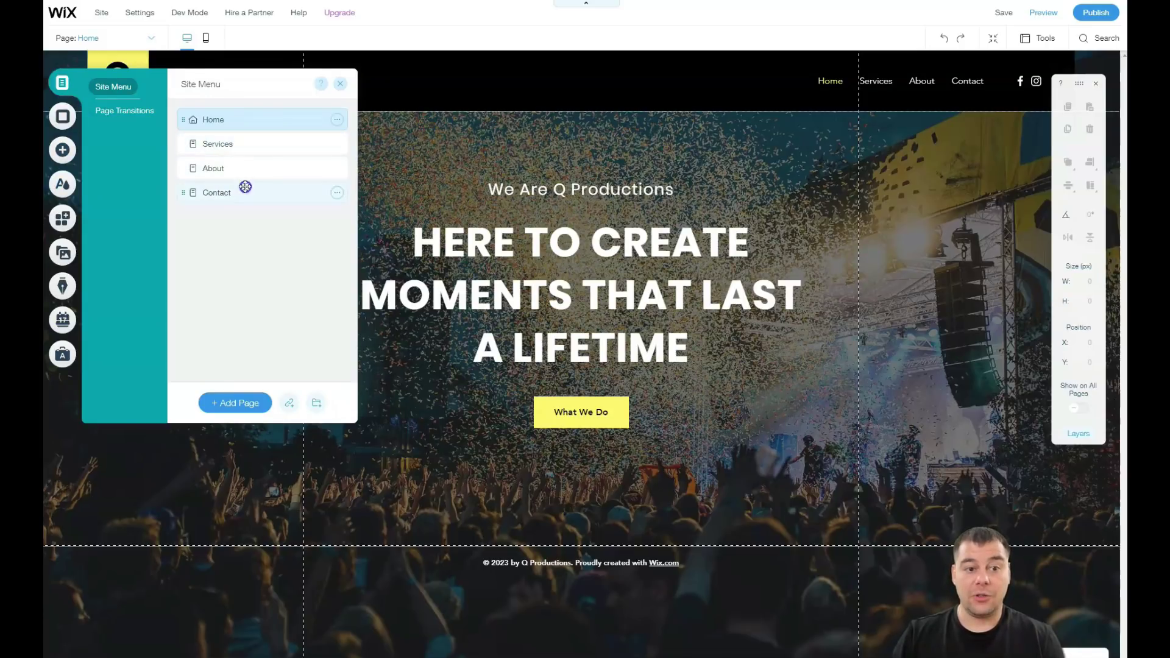
{"action": "left_click", "coordinate": [274, 195]}
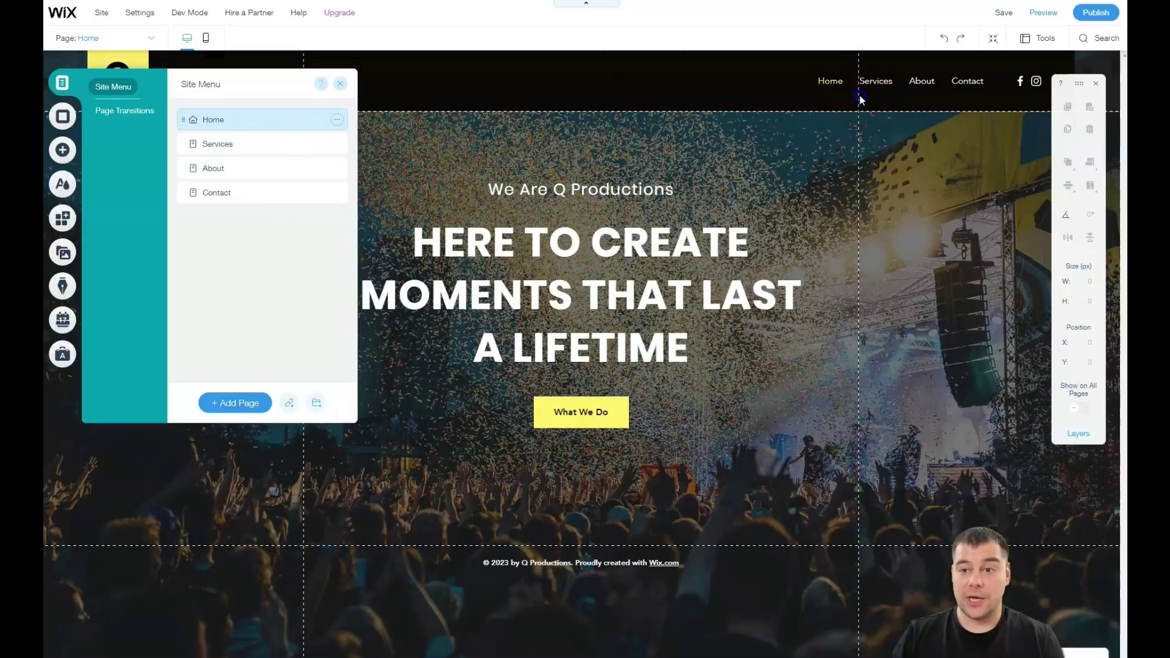
{"action": "left_click", "coordinate": [773, 82]}
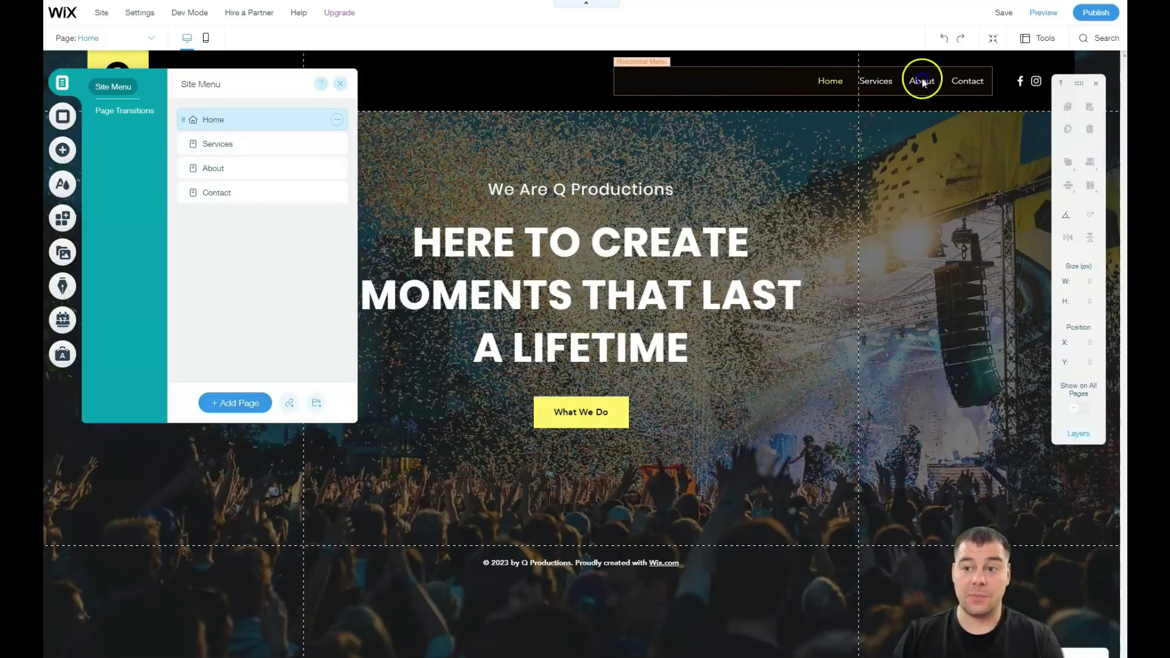
{"action": "left_click", "coordinate": [871, 85]}
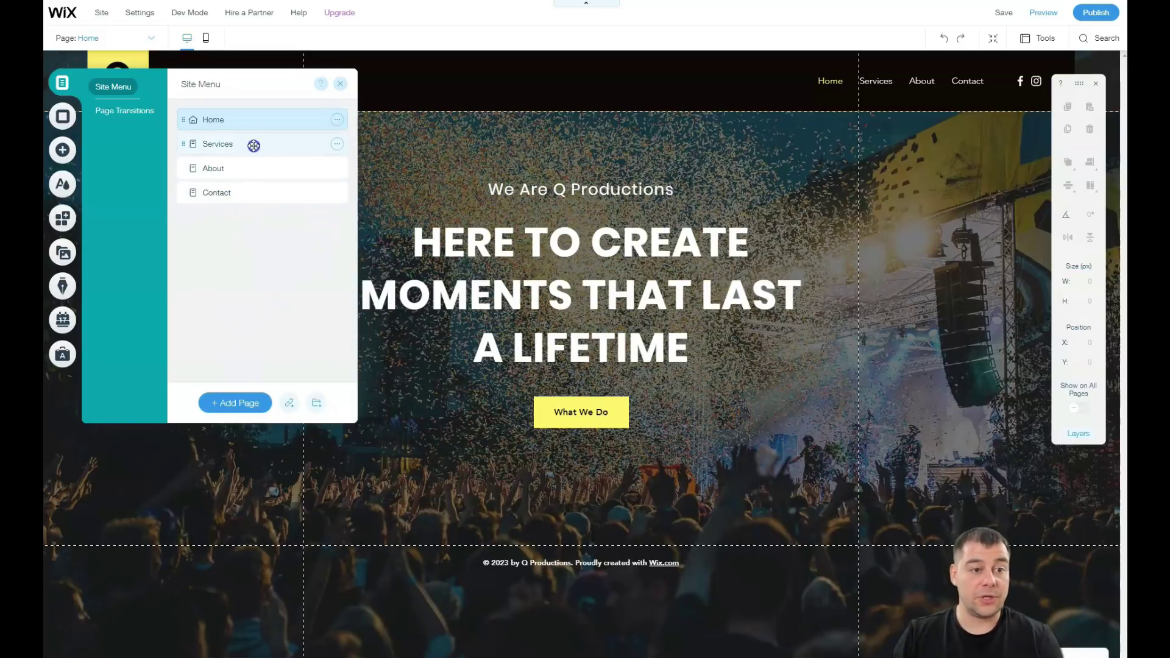
{"action": "left_click", "coordinate": [123, 113]}
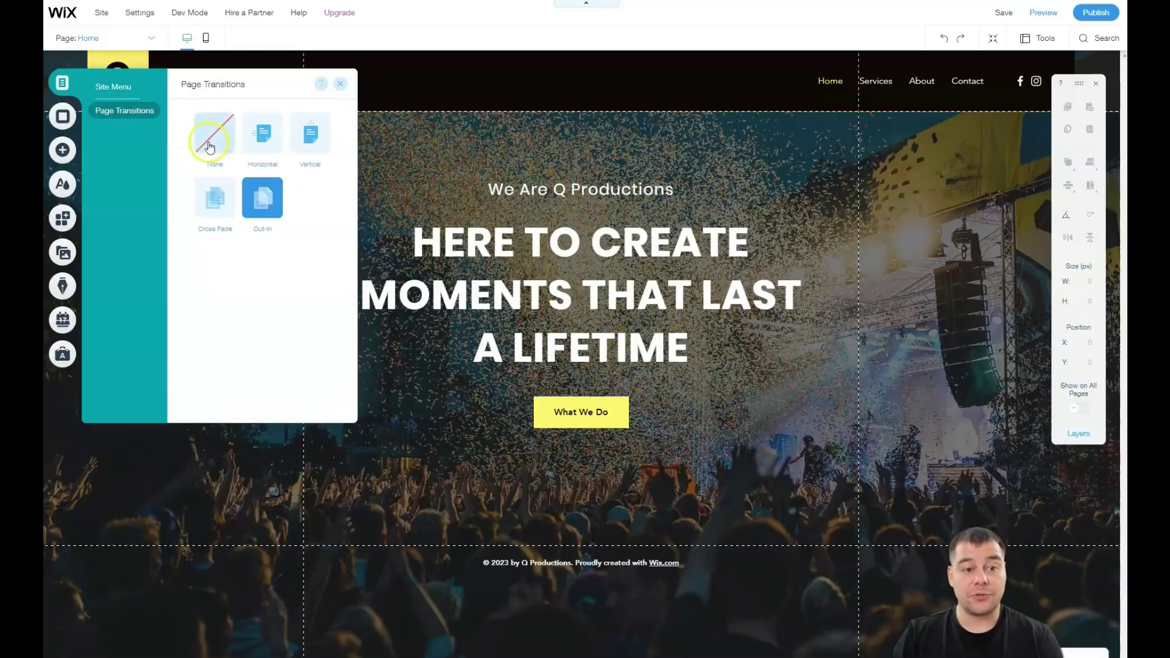
{"action": "left_click", "coordinate": [223, 201]}
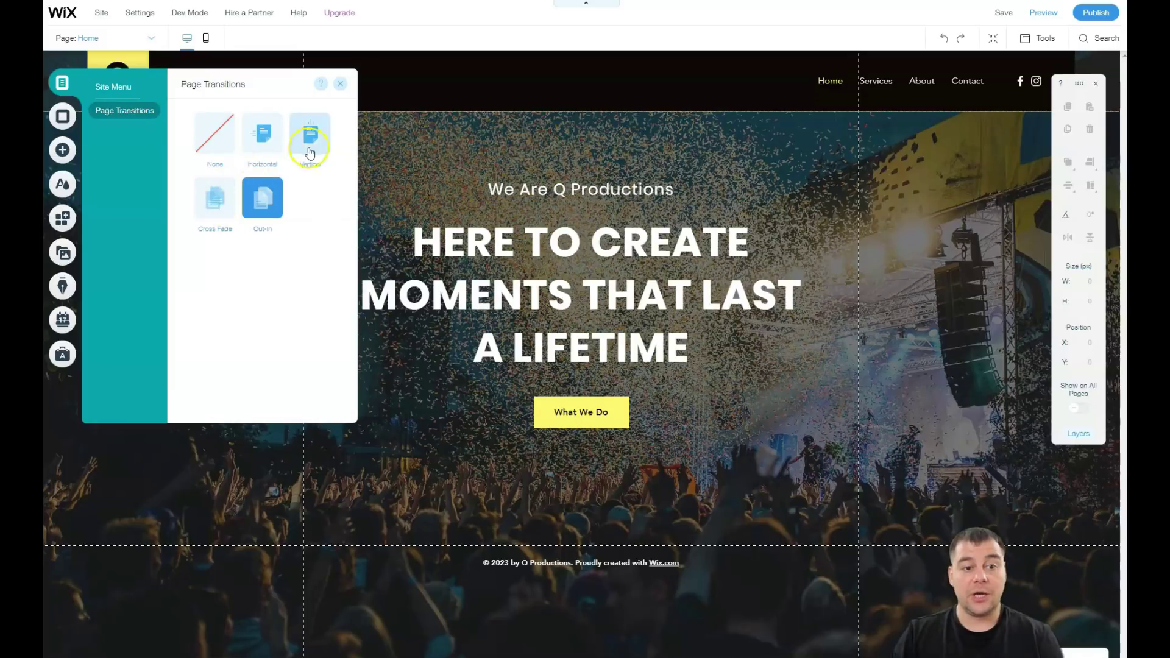
{"action": "left_click", "coordinate": [339, 84]}
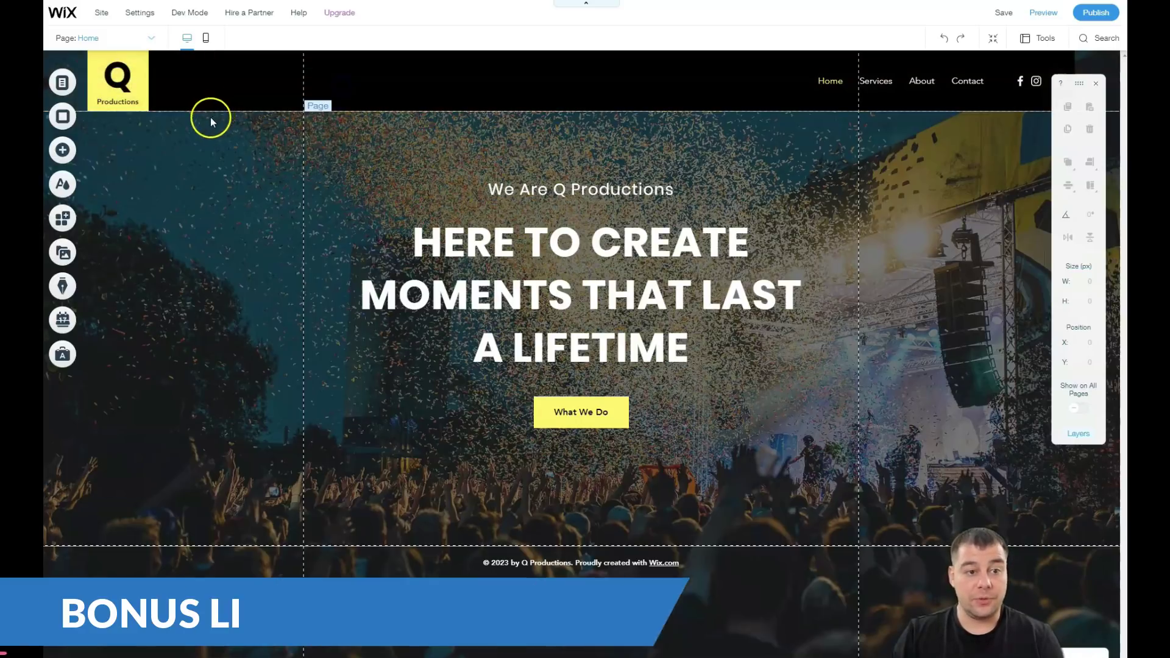
{"action": "left_click", "coordinate": [64, 122]}
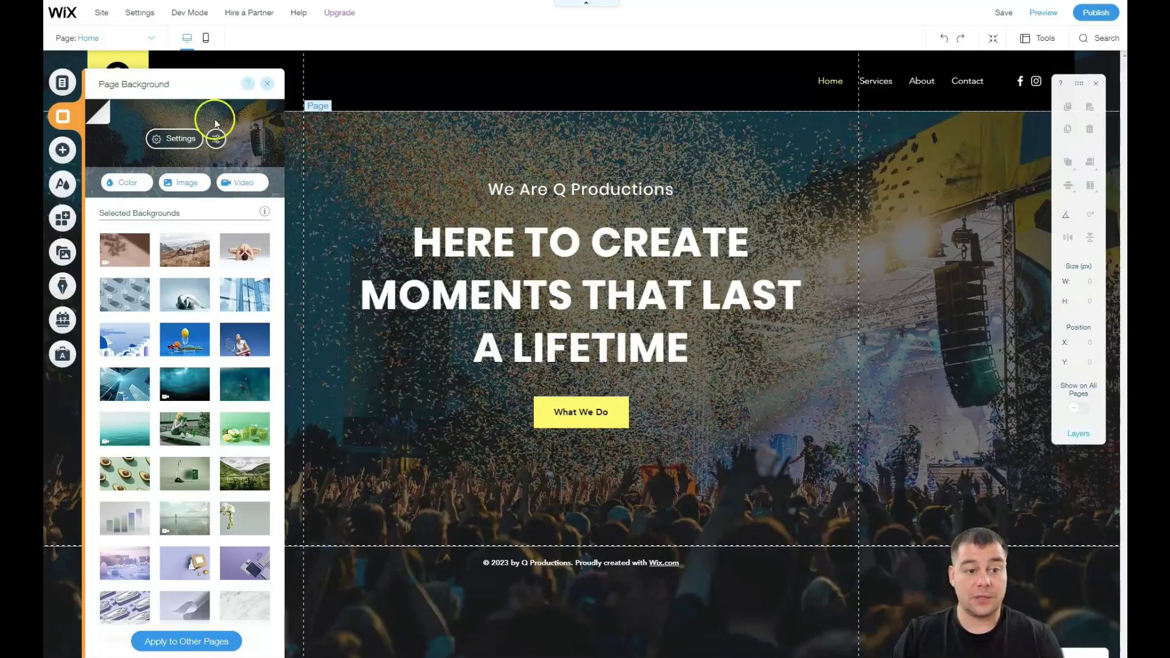
{"action": "left_click", "coordinate": [125, 183]}
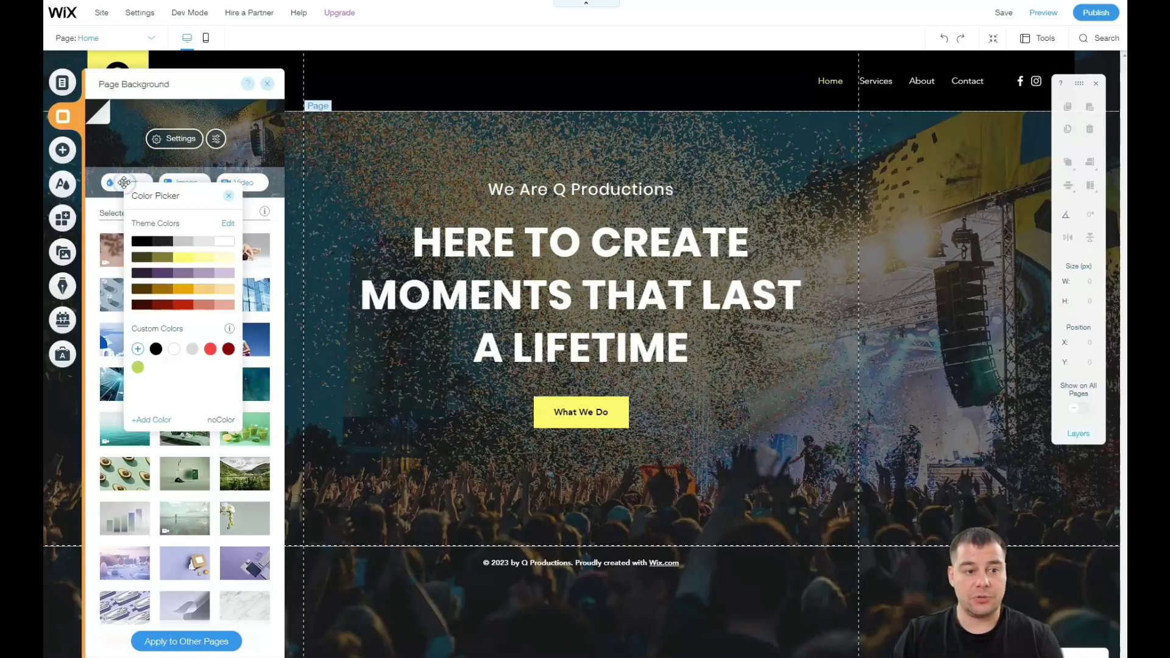
{"action": "left_click", "coordinate": [162, 242]}
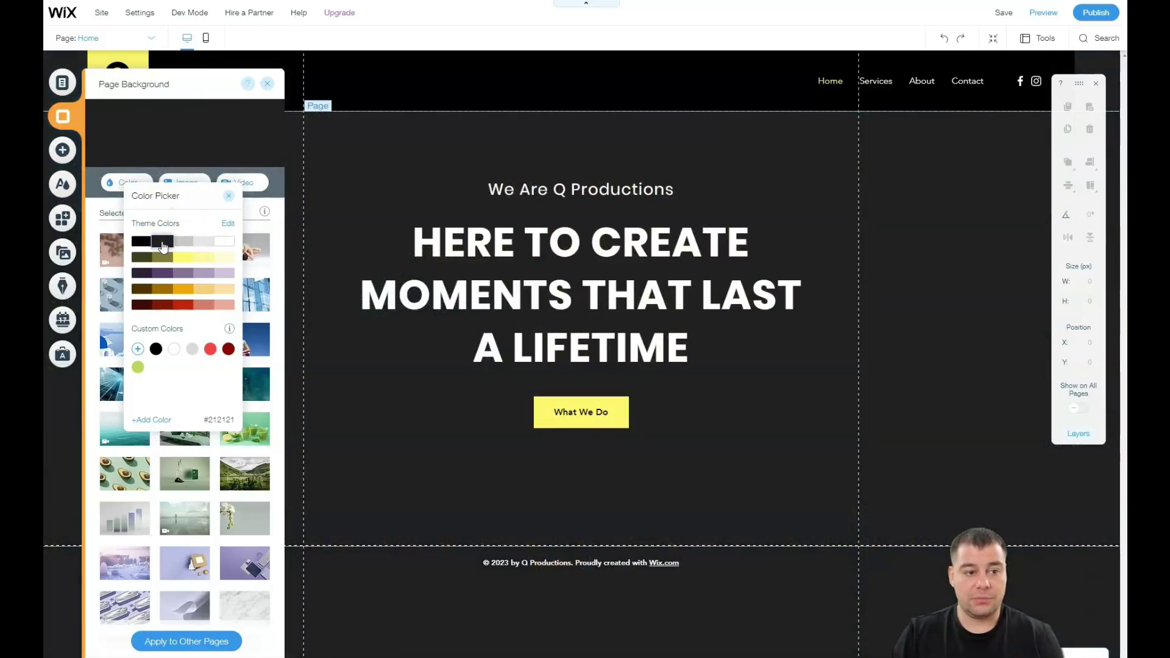
{"action": "left_click", "coordinate": [228, 197]}
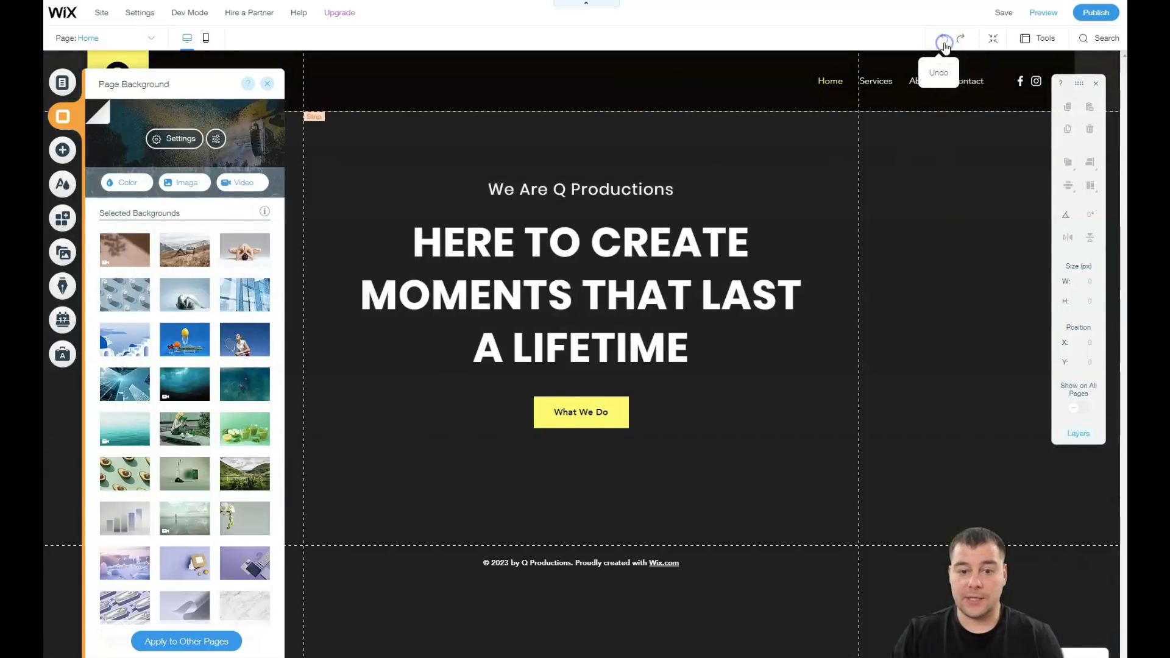
{"action": "left_click", "coordinate": [944, 41]}
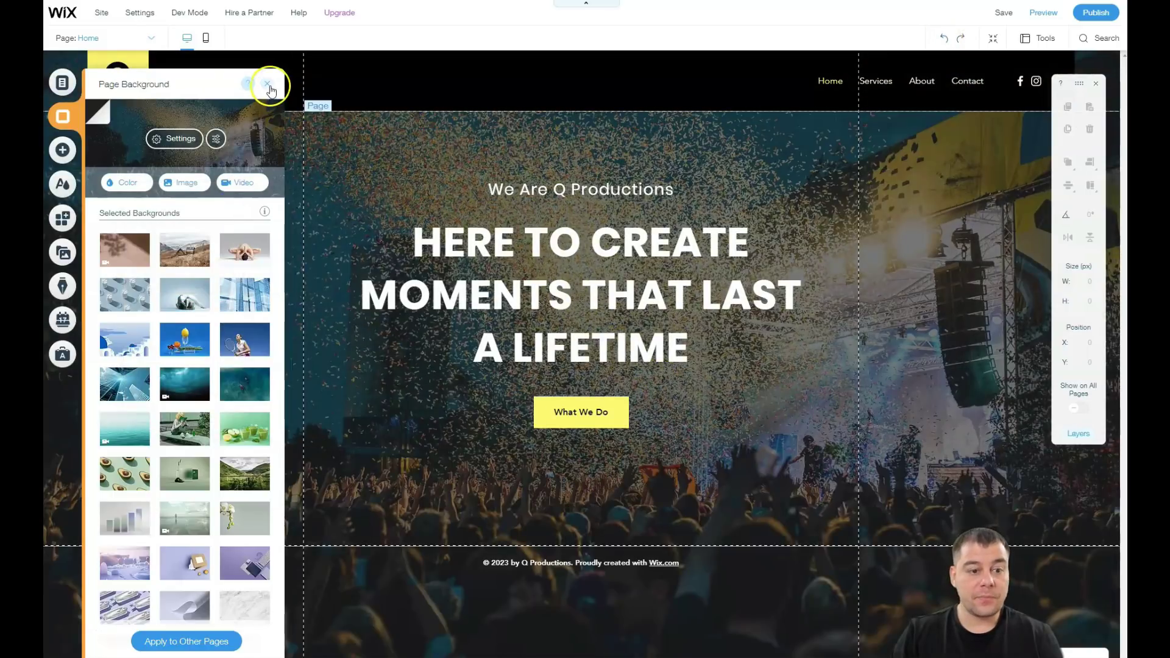
{"action": "left_click", "coordinate": [267, 83]}
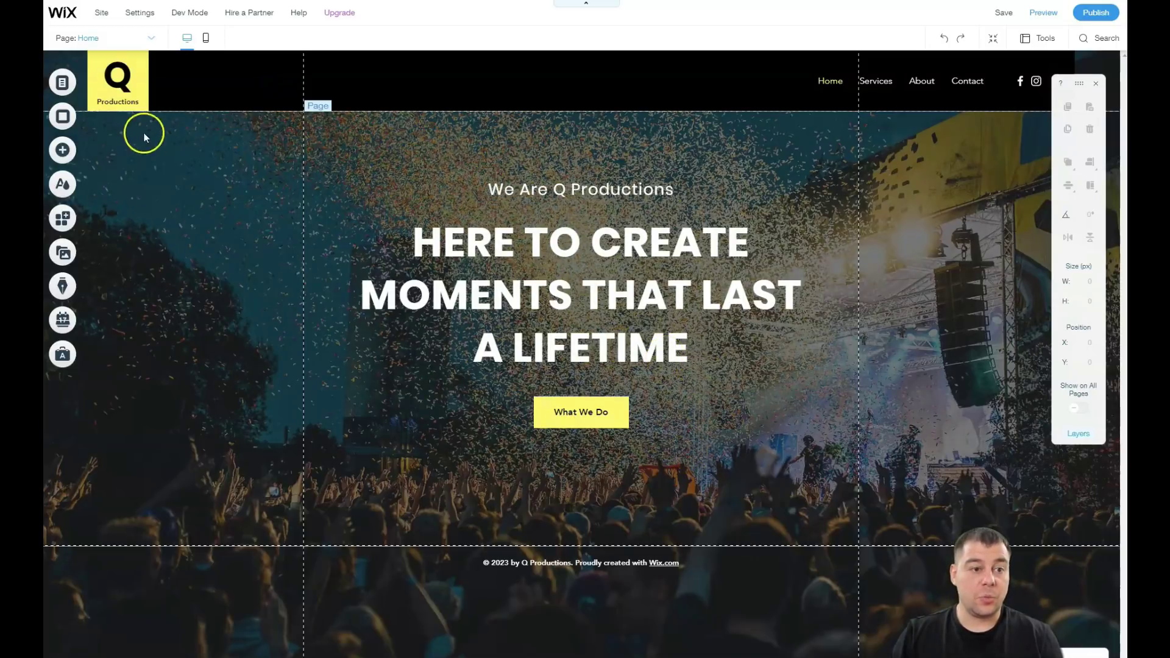
Browse the strip categories and drop a plain black Classic strip below the hero.
{"action": "left_click", "coordinate": [63, 151]}
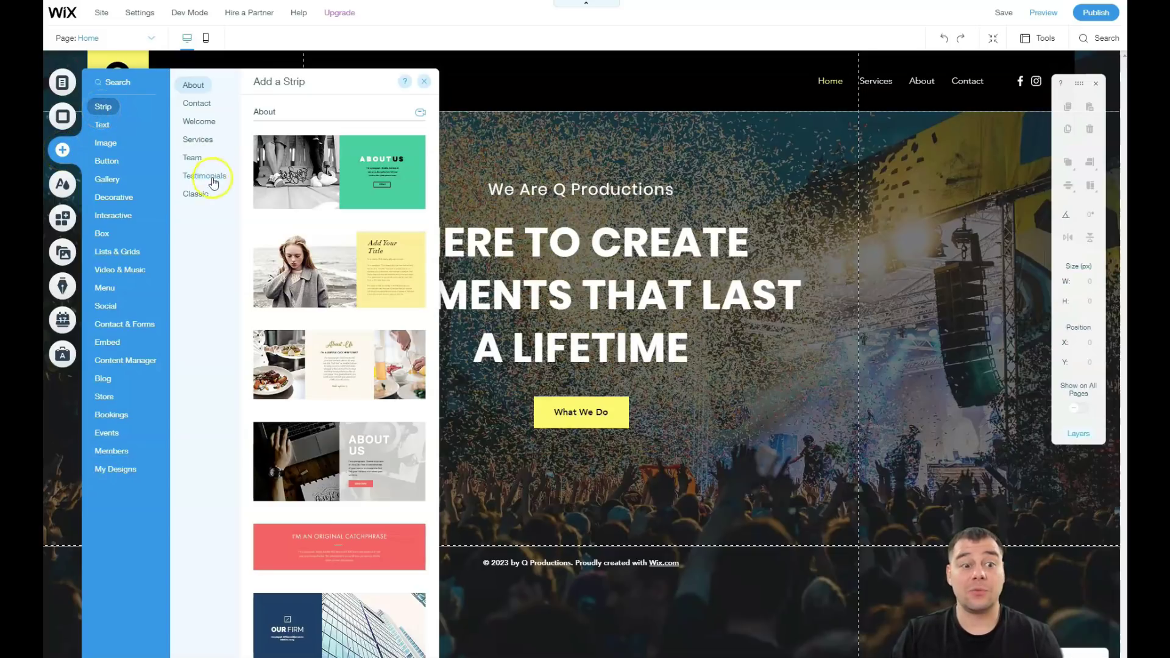
{"action": "left_click", "coordinate": [201, 193]}
{"action": "left_click", "coordinate": [204, 175]}
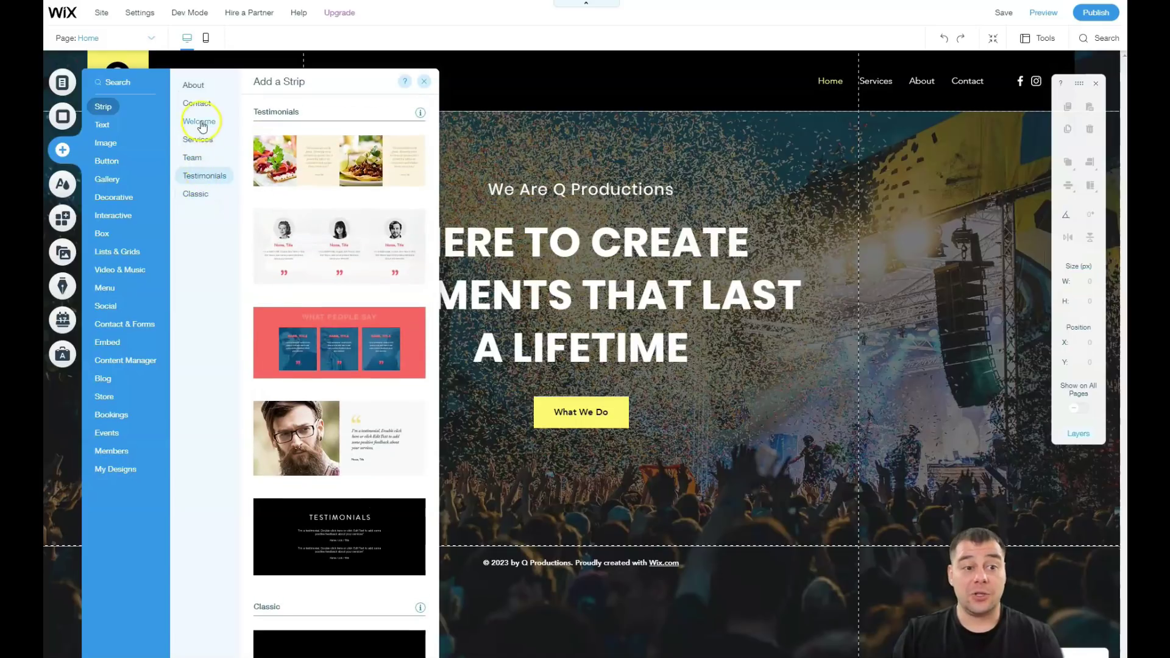
{"action": "left_click", "coordinate": [200, 124]}
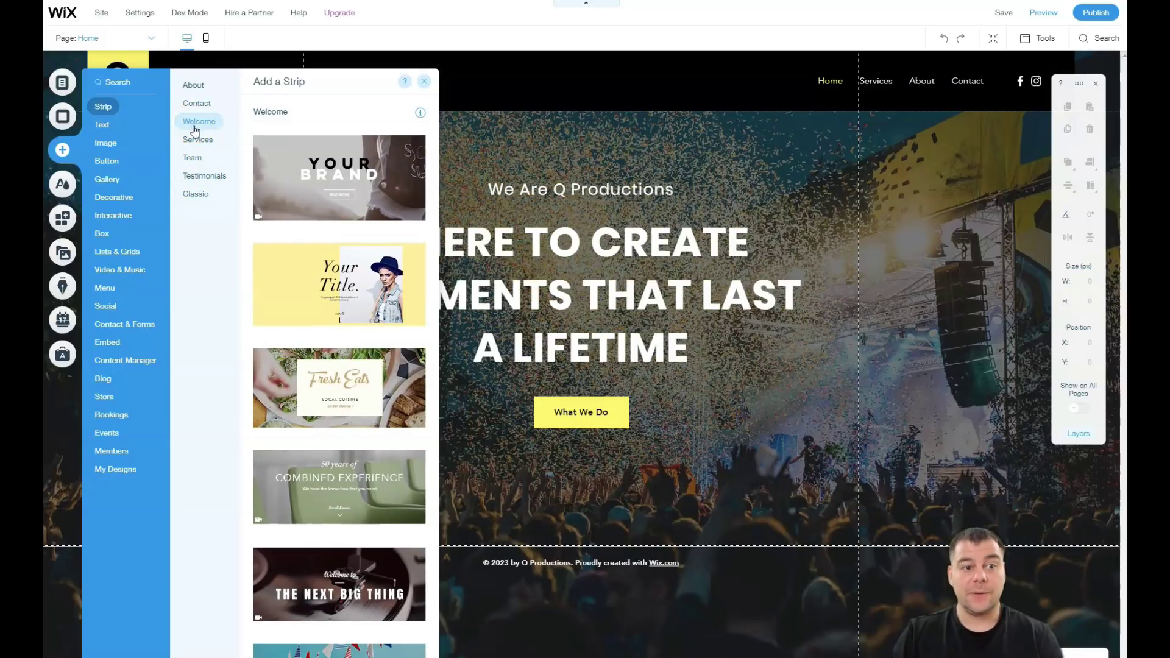
{"action": "left_click", "coordinate": [195, 136]}
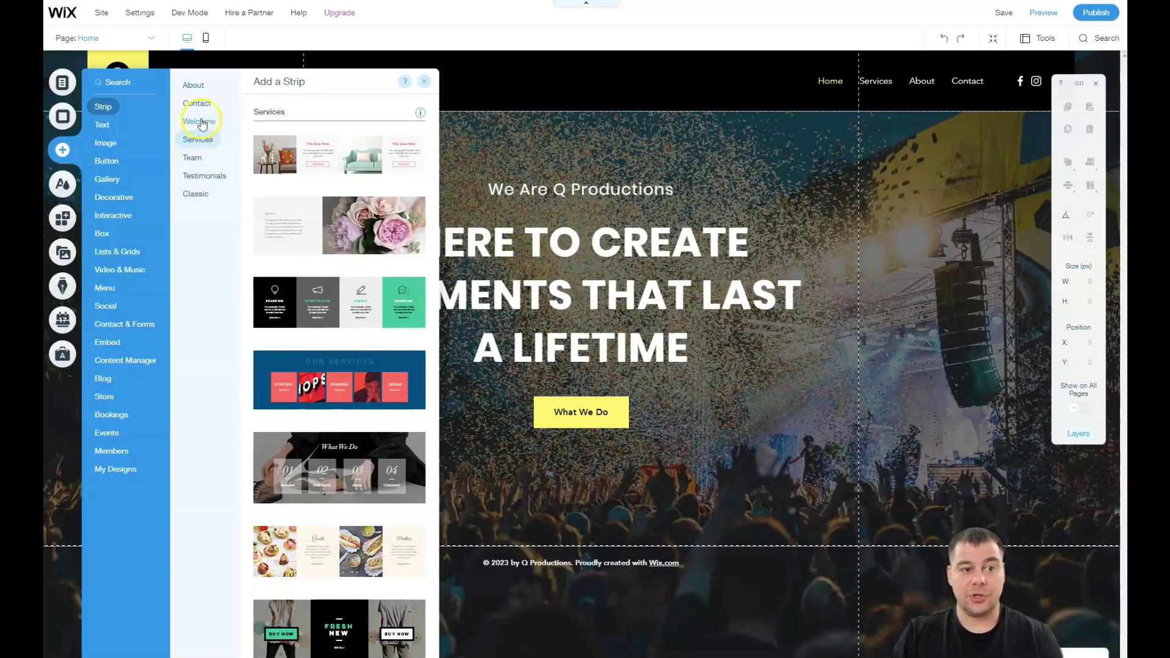
{"action": "left_click", "coordinate": [198, 105]}
{"action": "left_click", "coordinate": [193, 87]}
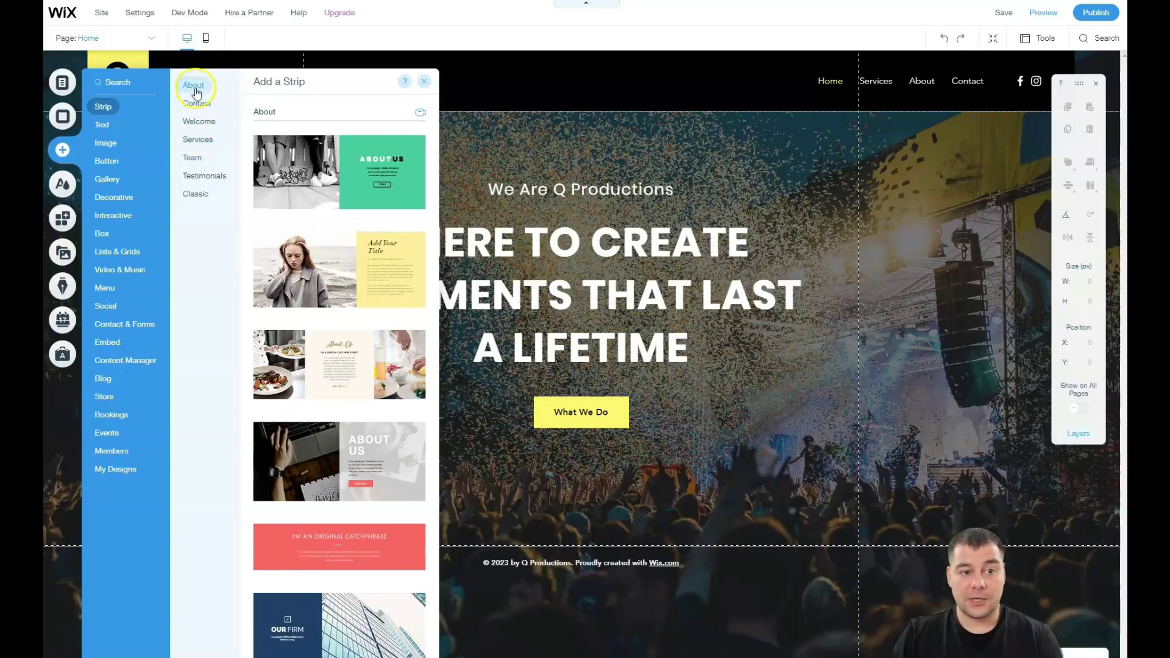
{"action": "left_click", "coordinate": [200, 102]}
{"action": "left_click", "coordinate": [195, 158]}
{"action": "left_click", "coordinate": [198, 177]}
{"action": "left_click", "coordinate": [192, 194]}
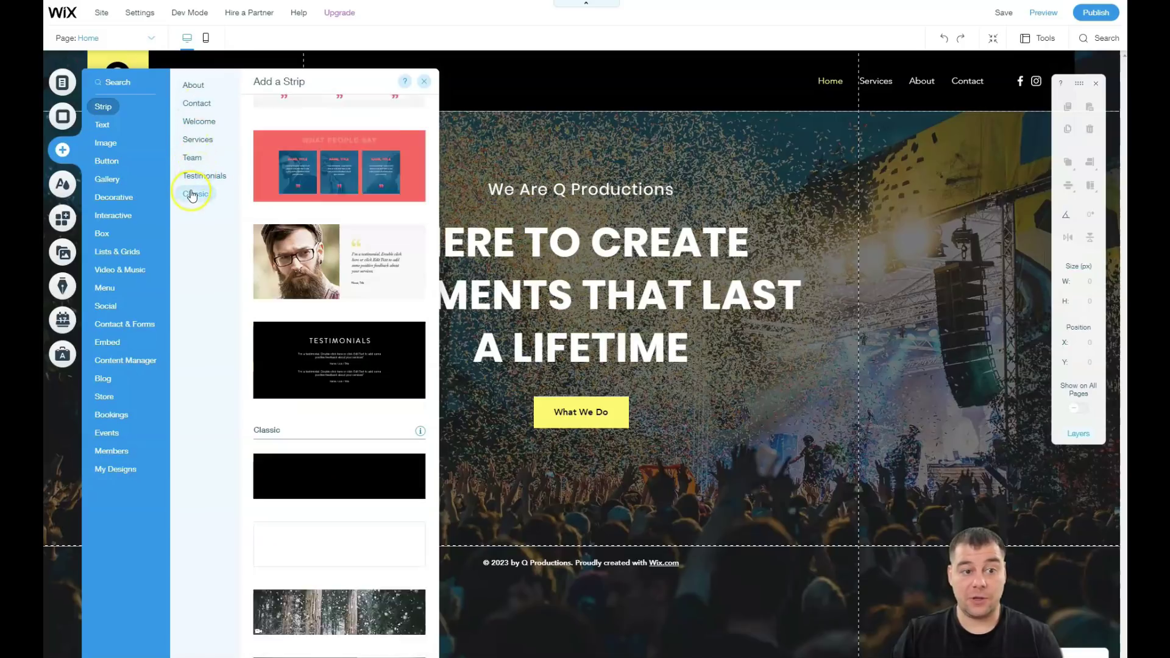
{"action": "left_click_drag", "start_coordinate": [330, 421], "coordinate": [673, 557]}
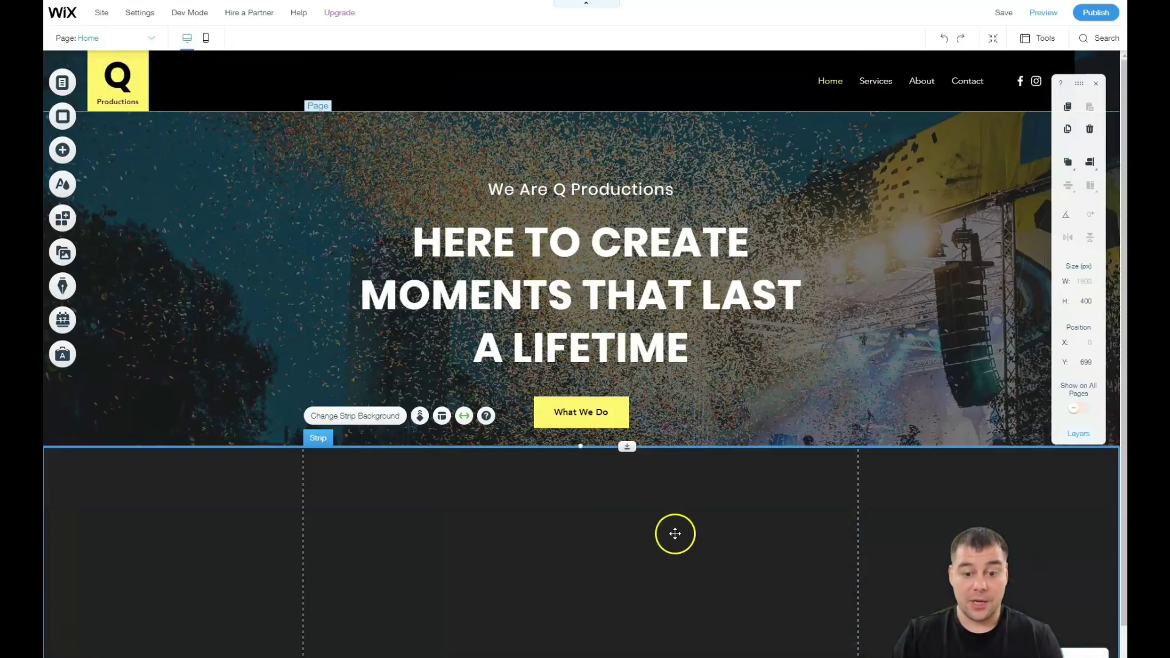
Move the black strip down so it sits directly under the hero section.
{"action": "scroll", "coordinate": [684, 405], "scroll_direction": "down", "scroll_amount": 1}
{"action": "left_click_drag", "start_coordinate": [686, 405], "coordinate": [621, 581]}
{"action": "scroll", "coordinate": [664, 421], "scroll_direction": "down", "scroll_amount": 2}
{"action": "left_click_drag", "start_coordinate": [619, 463], "coordinate": [629, 543]}
Stretch the strip's bottom edge until its height reaches 603 px.
{"action": "scroll", "coordinate": [673, 369], "scroll_direction": "down", "scroll_amount": 1}
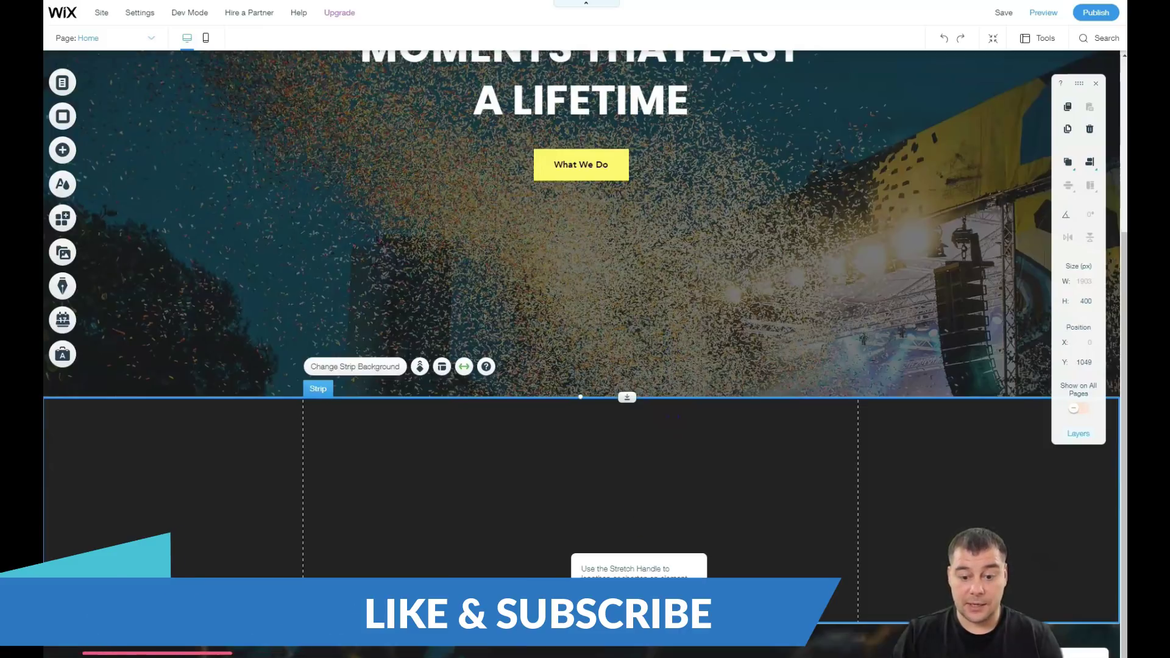
{"action": "left_click_drag", "start_coordinate": [305, 622], "coordinate": [305, 653]}
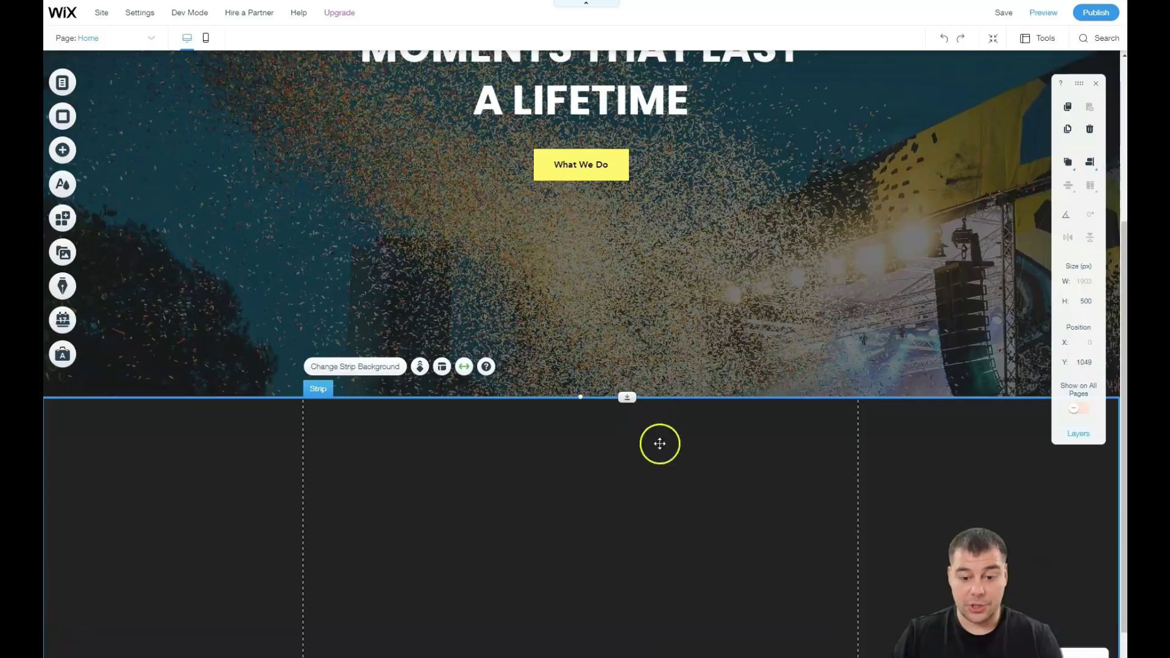
{"action": "scroll", "coordinate": [669, 488], "scroll_direction": "down", "scroll_amount": 1}
{"action": "left_click_drag", "start_coordinate": [635, 622], "coordinate": [630, 655]}
{"action": "scroll", "coordinate": [653, 444], "scroll_direction": "down", "scroll_amount": 1}
{"action": "scroll", "coordinate": [657, 301], "scroll_direction": "up", "scroll_amount": 6}
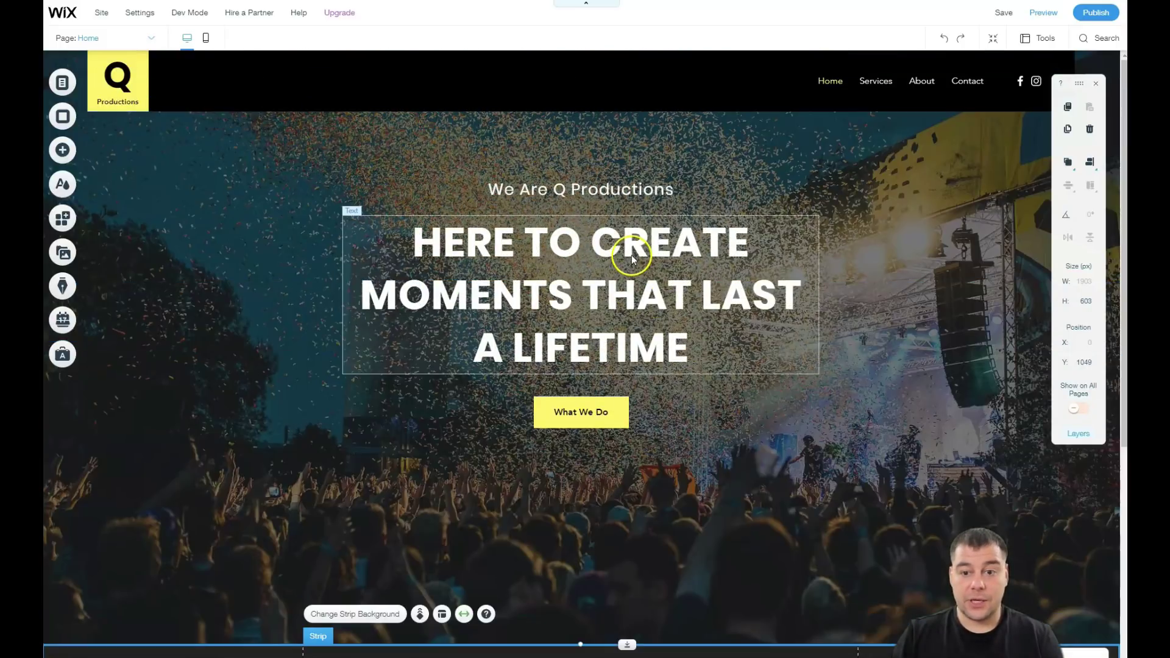
{"action": "scroll", "coordinate": [632, 264], "scroll_direction": "down", "scroll_amount": 5}
{"action": "scroll", "coordinate": [639, 293], "scroll_direction": "up", "scroll_amount": 5}
{"action": "scroll", "coordinate": [640, 295], "scroll_direction": "down", "scroll_amount": 5}
{"action": "scroll", "coordinate": [641, 298], "scroll_direction": "up", "scroll_amount": 5}
{"action": "scroll", "coordinate": [641, 298], "scroll_direction": "up", "scroll_amount": 2}
{"action": "scroll", "coordinate": [642, 298], "scroll_direction": "down", "scroll_amount": 4}
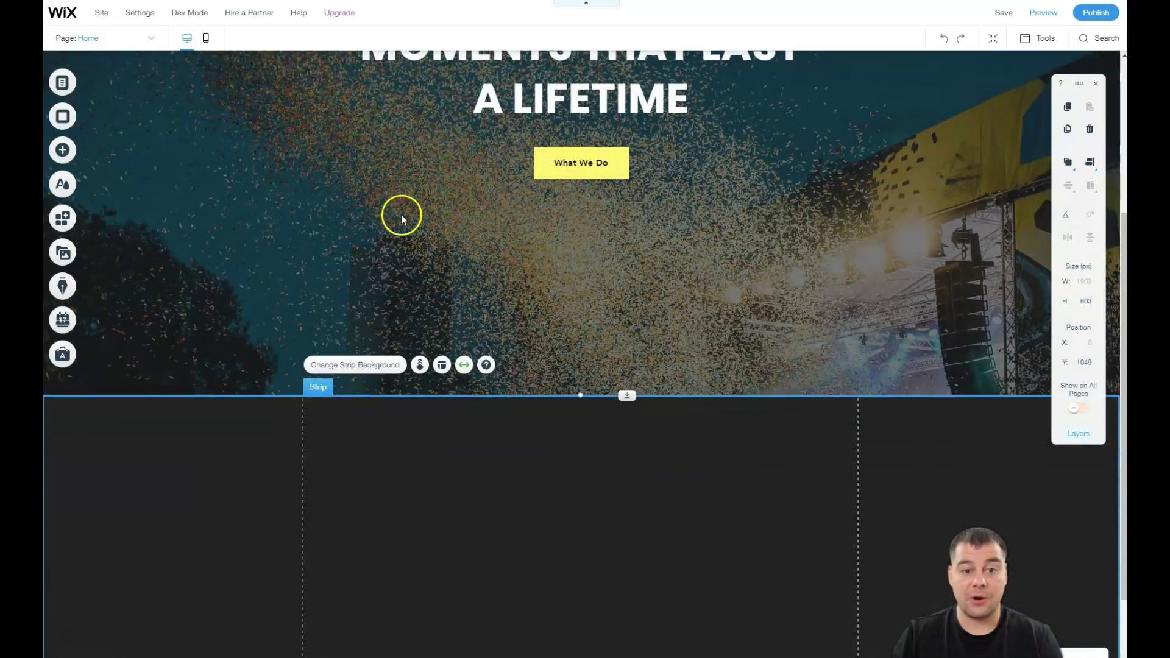
{"action": "scroll", "coordinate": [246, 293], "scroll_direction": "down", "scroll_amount": 3}
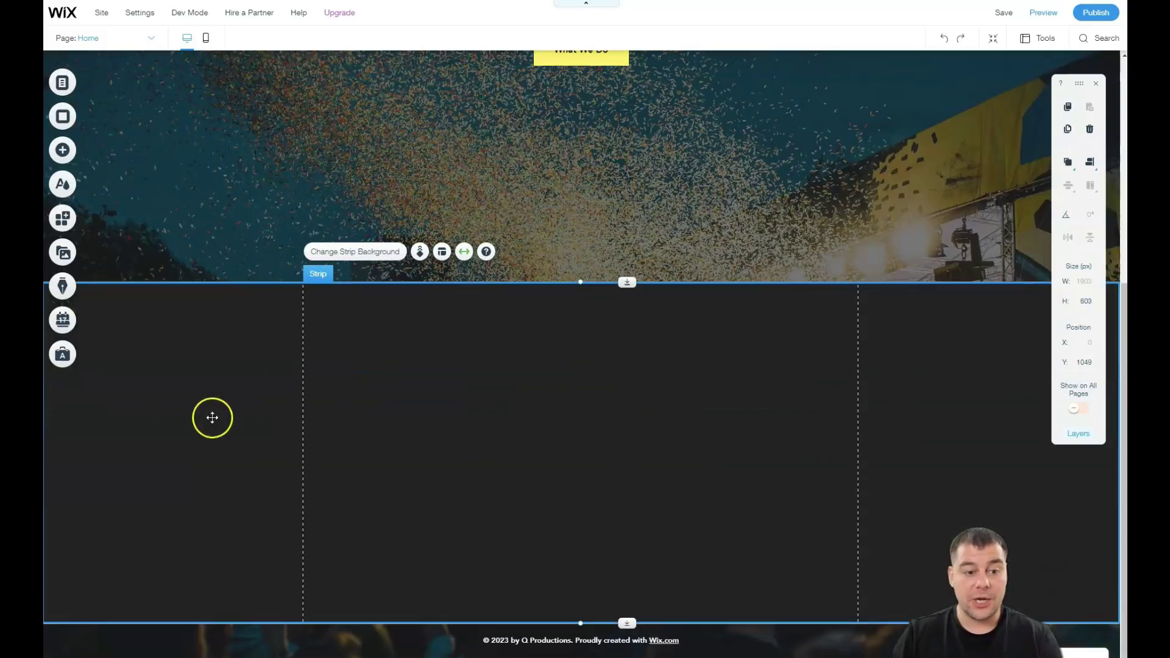
Set the strip background to a custom grey #454545 and close the background panels.
{"action": "left_click", "coordinate": [227, 357]}
{"action": "left_click", "coordinate": [234, 333]}
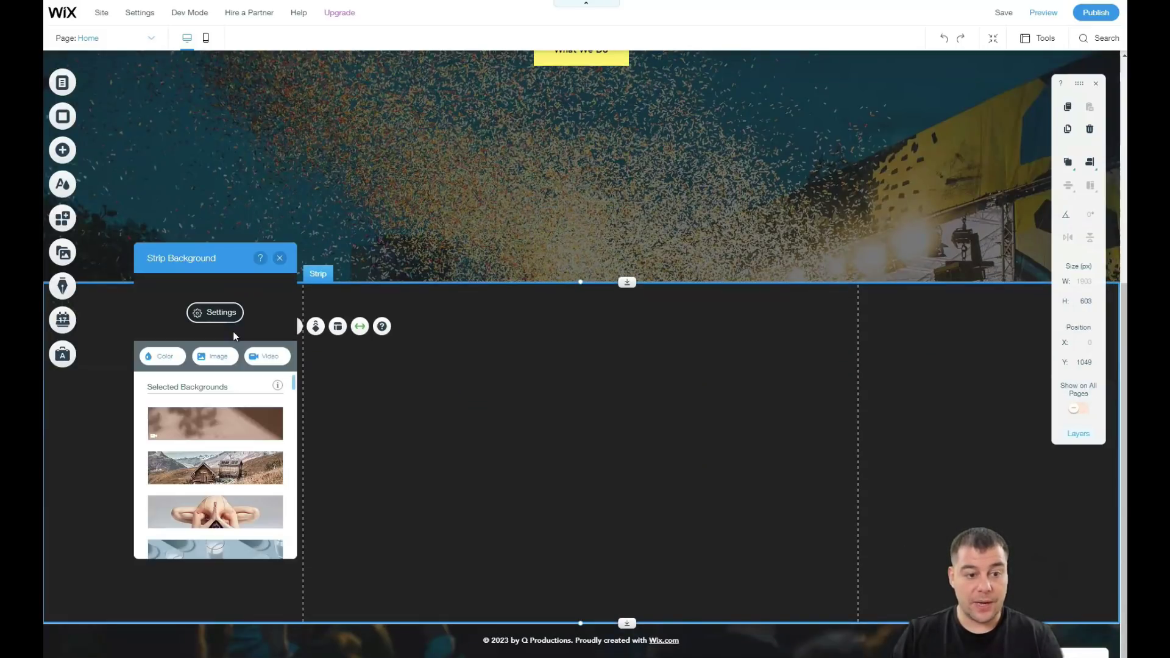
{"action": "left_click", "coordinate": [162, 356]}
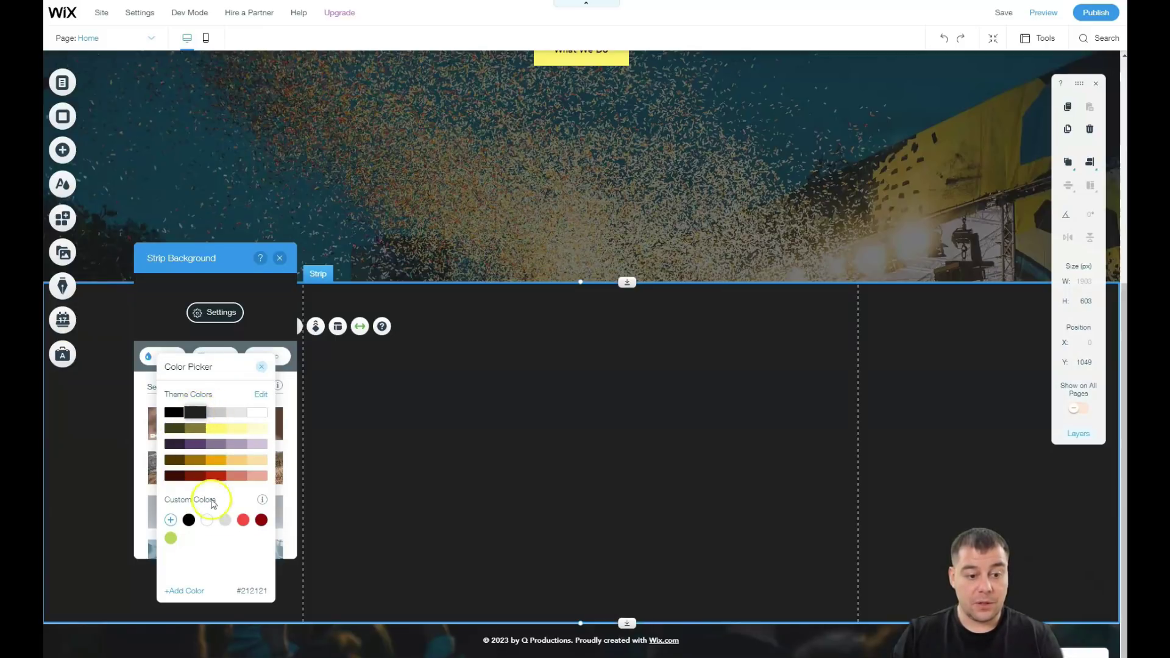
{"action": "left_click", "coordinate": [226, 521]}
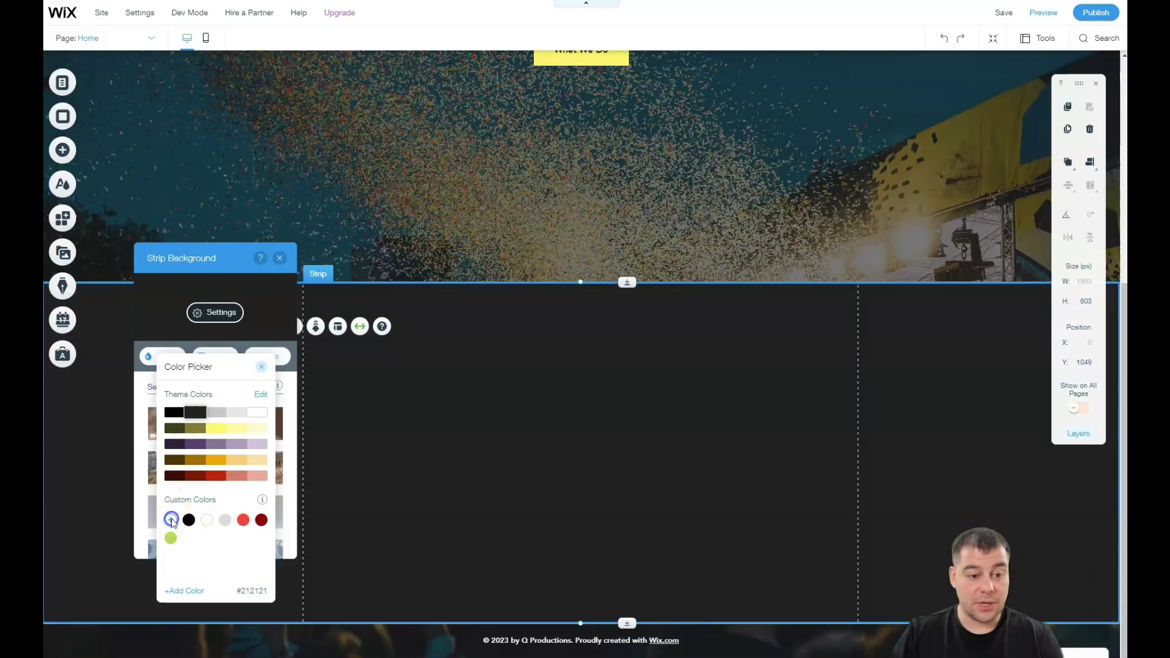
{"action": "left_click", "coordinate": [171, 520]}
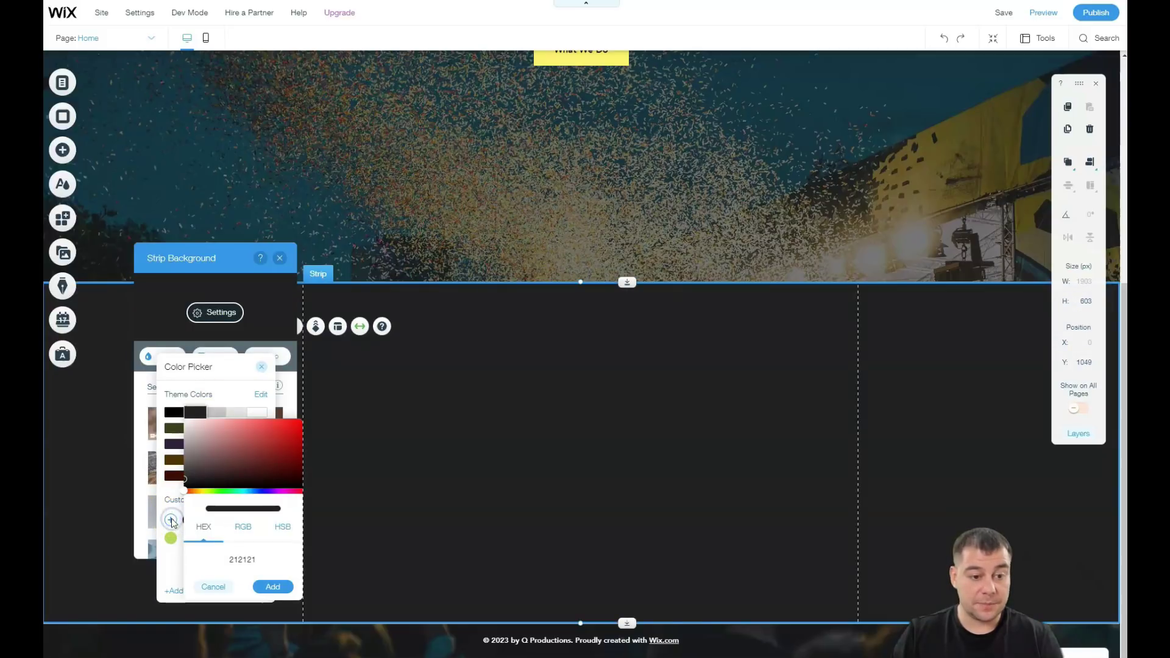
{"action": "left_click", "coordinate": [187, 463]}
{"action": "left_click_drag", "start_coordinate": [187, 463], "coordinate": [185, 468]}
{"action": "left_click", "coordinate": [268, 588]}
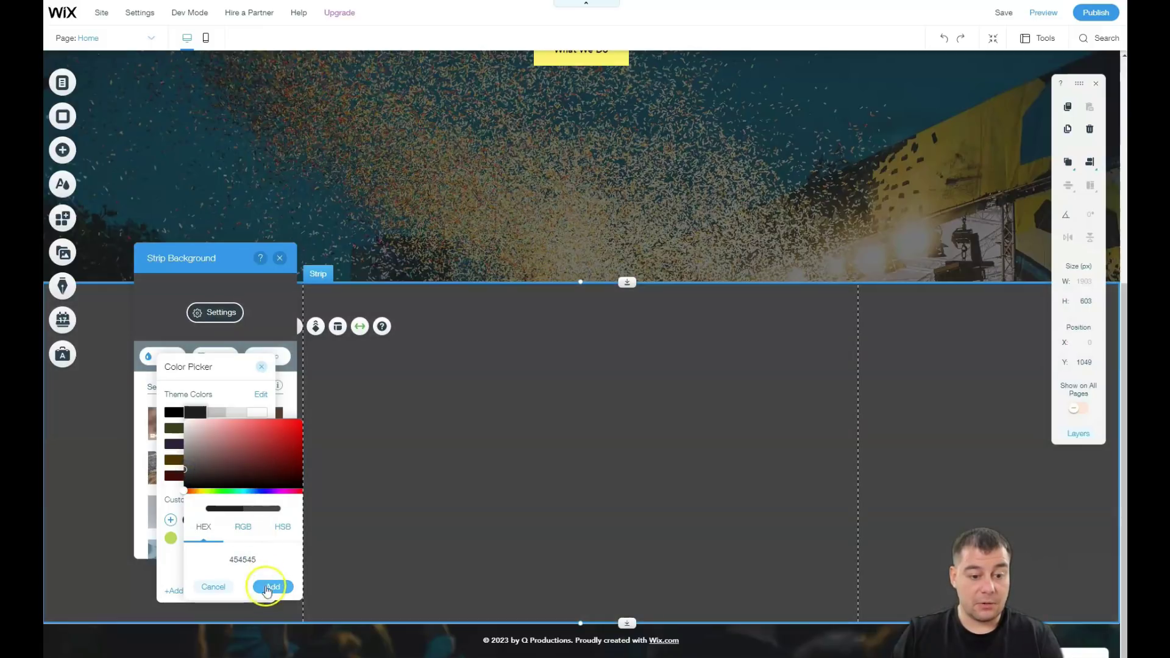
{"action": "left_click", "coordinate": [281, 261]}
{"action": "left_click", "coordinate": [280, 259]}
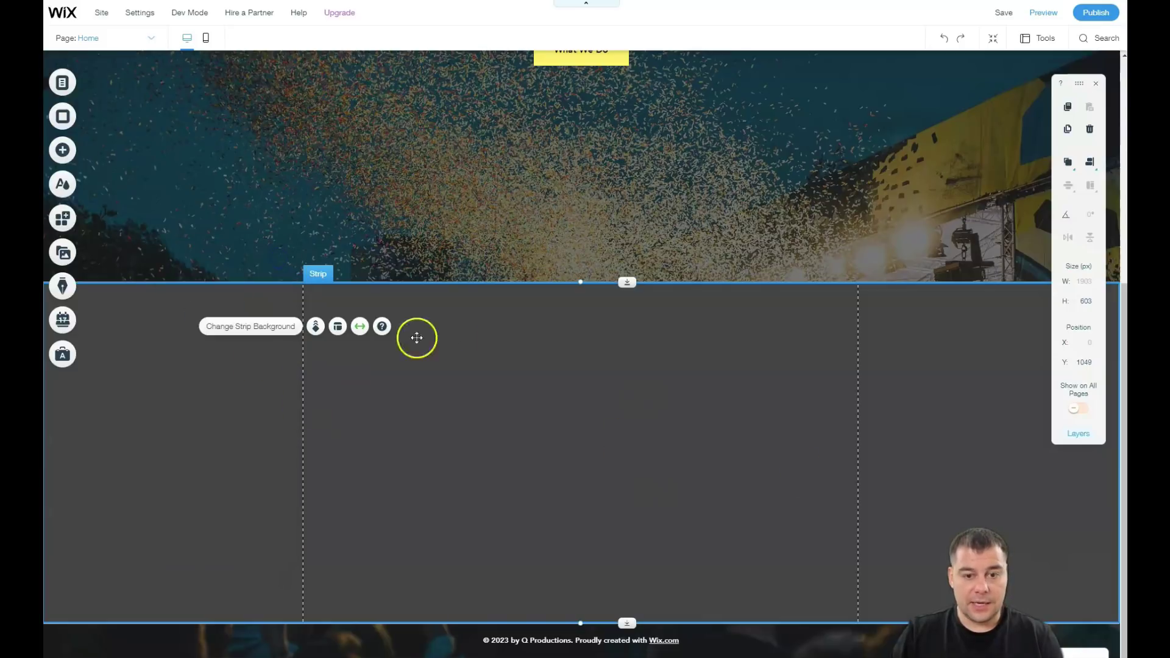
Drop a Plane Overhead video player onto the grey strip and enlarge it to 715 × 403.
{"action": "left_click", "coordinate": [63, 152]}
{"action": "left_click", "coordinate": [111, 217]}
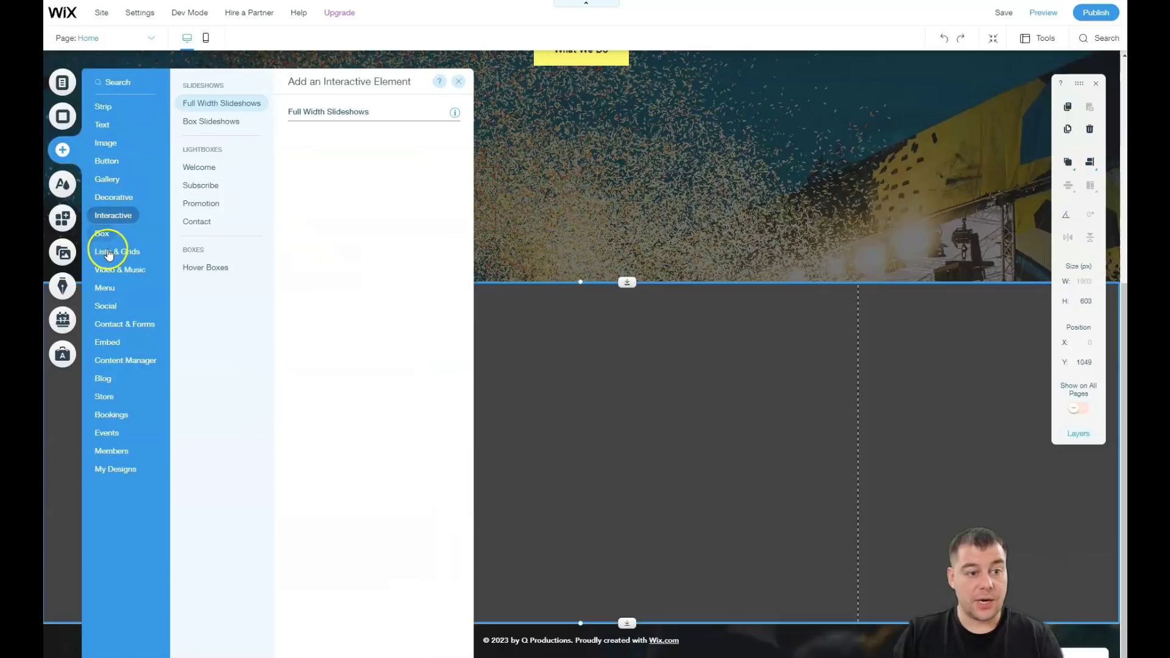
{"action": "left_click", "coordinate": [110, 272]}
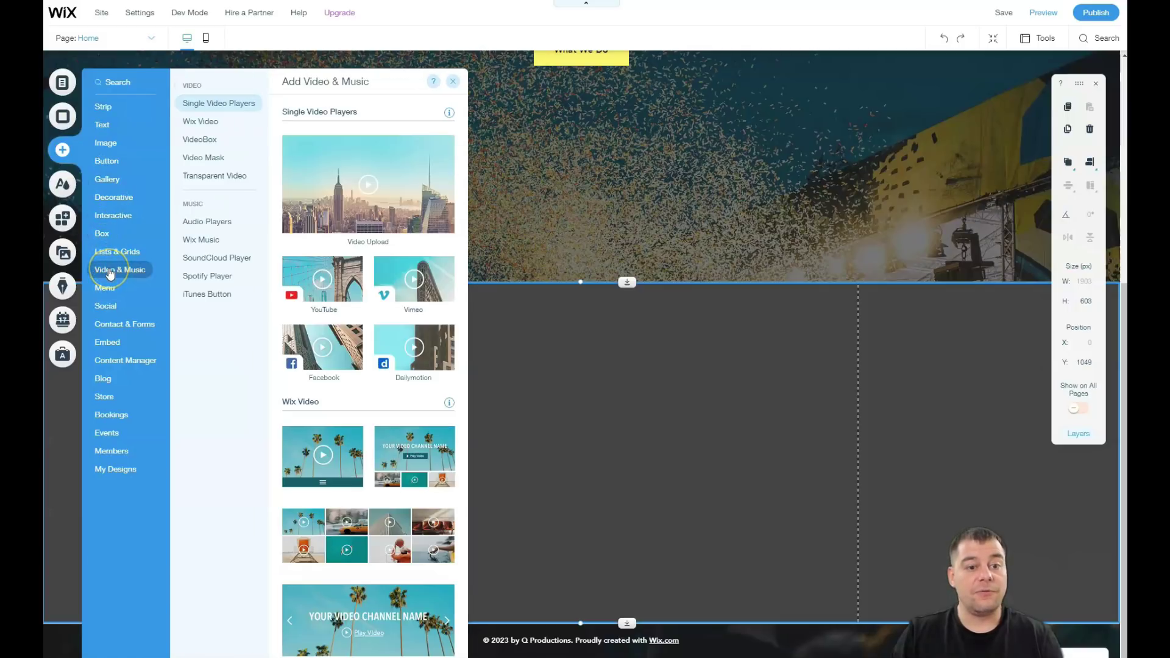
{"action": "left_click_drag", "start_coordinate": [421, 356], "coordinate": [564, 451]}
{"action": "left_click_drag", "start_coordinate": [450, 378], "coordinate": [369, 333]}
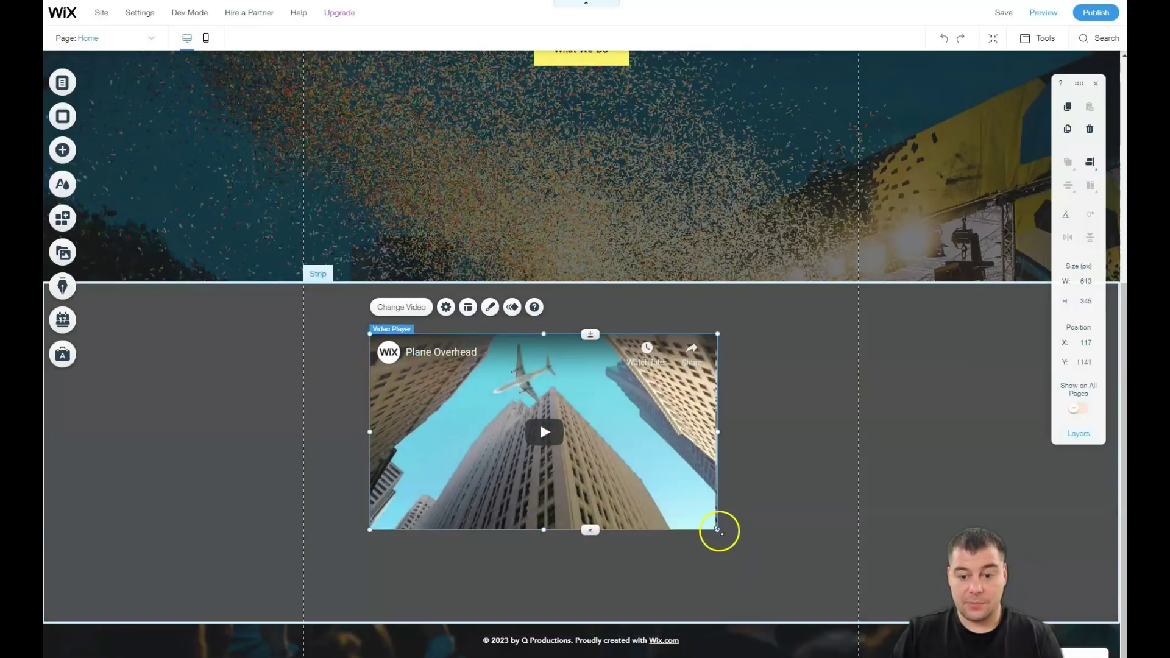
{"action": "left_click_drag", "start_coordinate": [718, 530], "coordinate": [774, 576]}
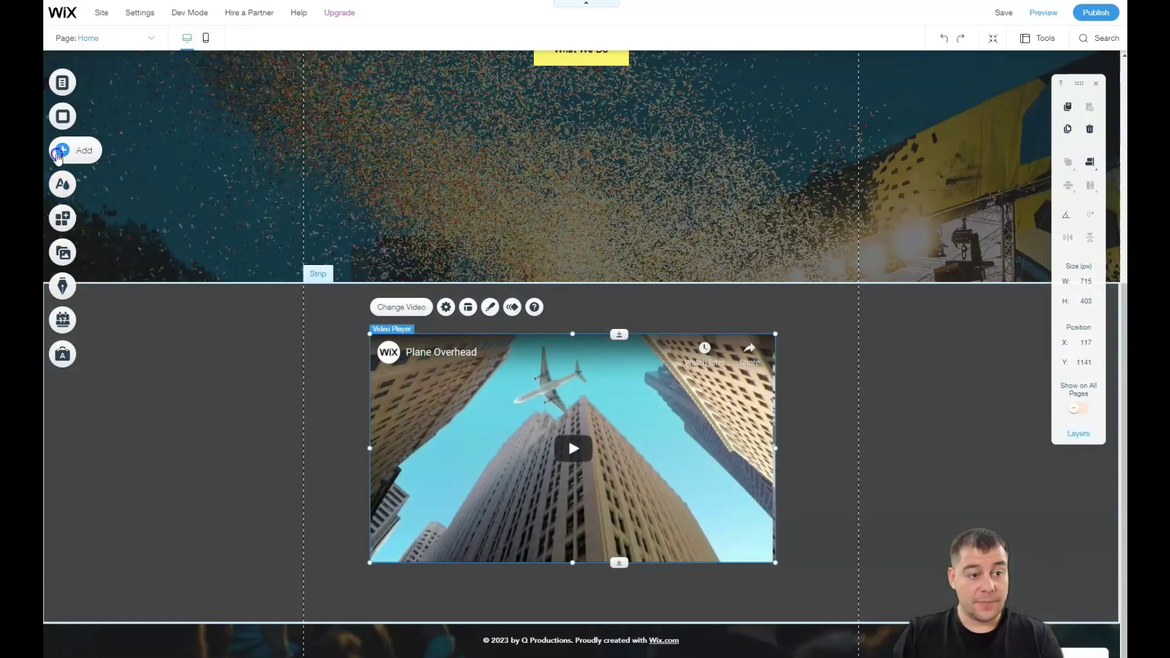
Add a Big Title heading above the video and make its text white.
{"action": "left_click", "coordinate": [58, 154]}
{"action": "left_click", "coordinate": [102, 124]}
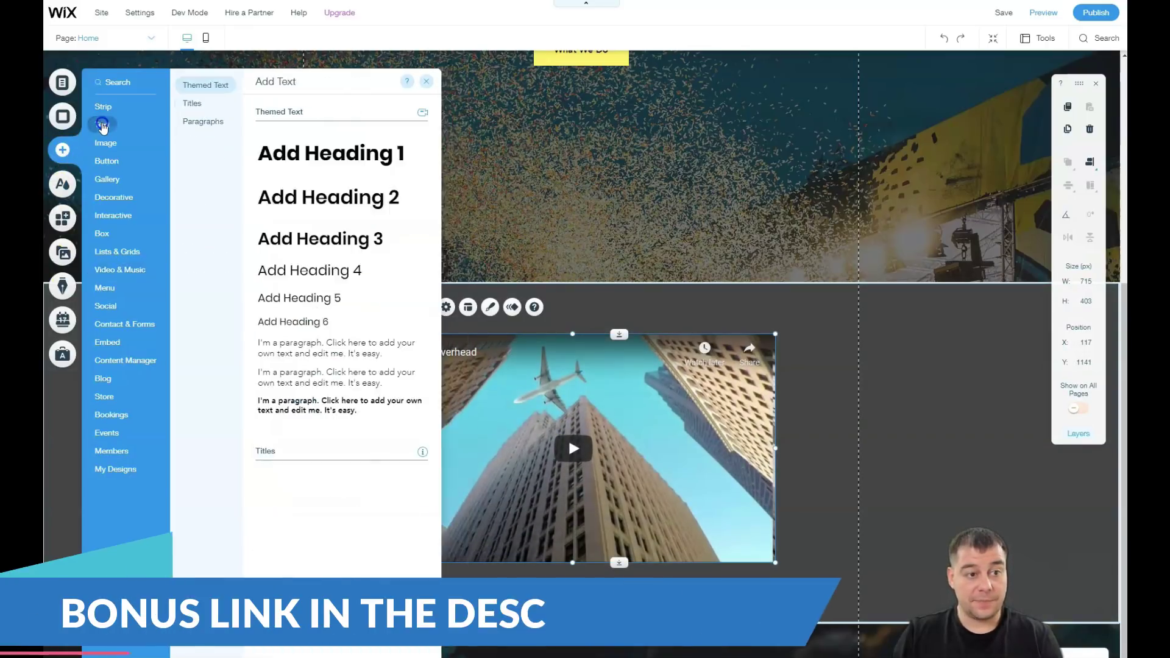
{"action": "left_click_drag", "start_coordinate": [300, 486], "coordinate": [431, 311]}
{"action": "double_click", "coordinate": [433, 311]}
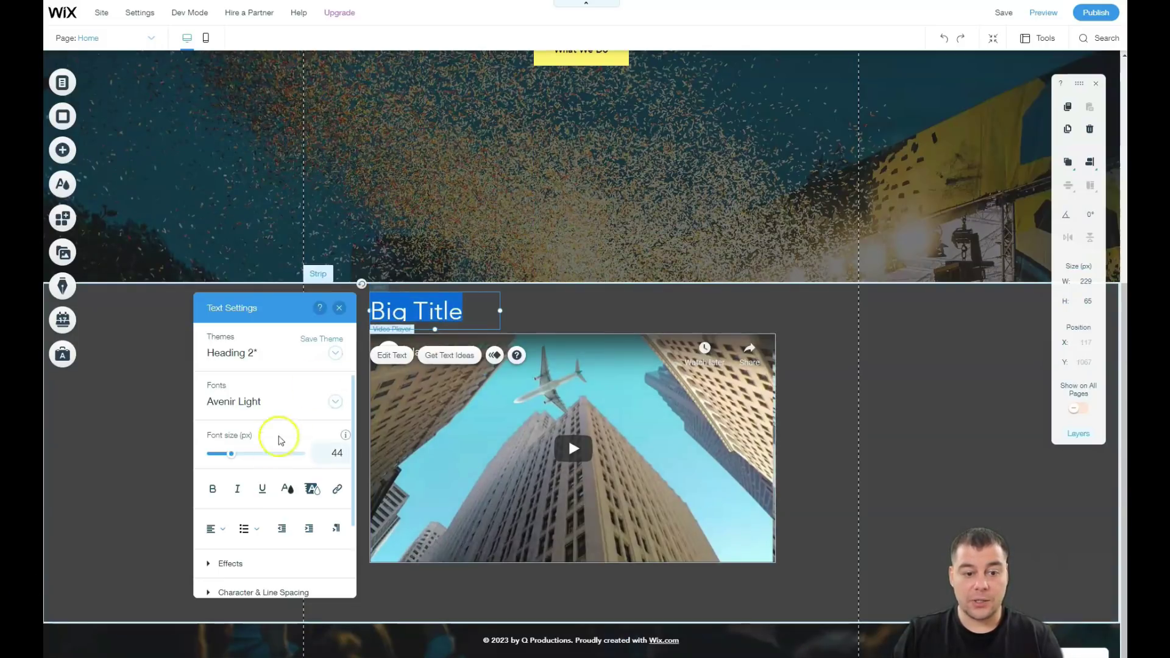
{"action": "left_click", "coordinate": [291, 489]}
{"action": "left_click", "coordinate": [237, 499]}
{"action": "left_click", "coordinate": [292, 347]}
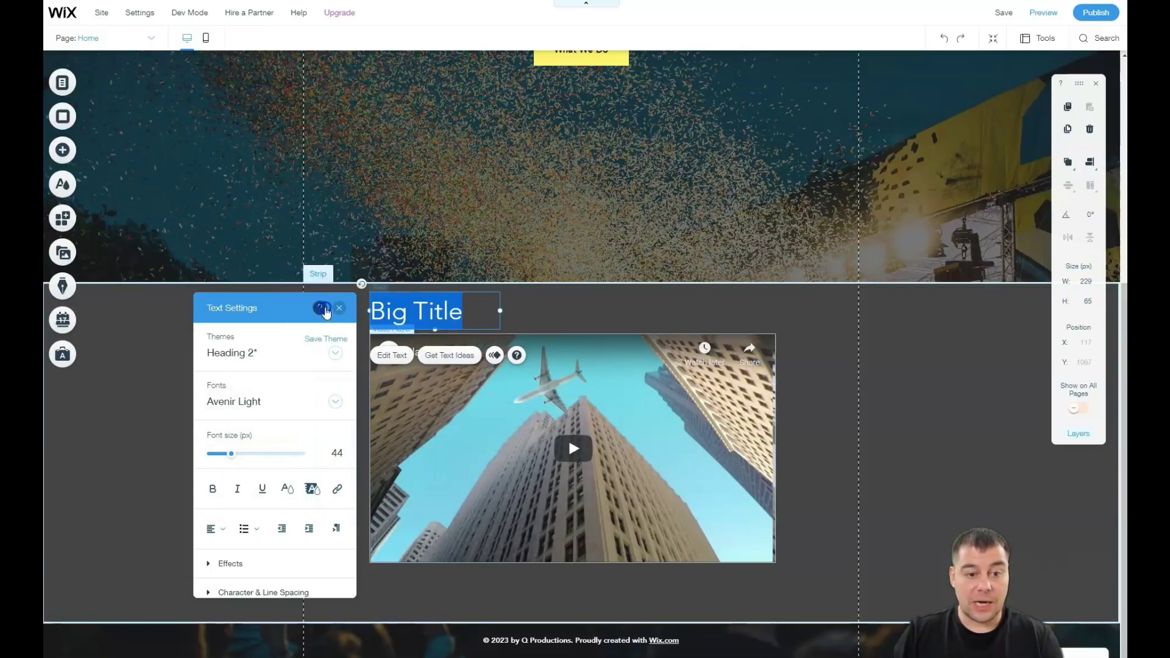
{"action": "left_click", "coordinate": [339, 311]}
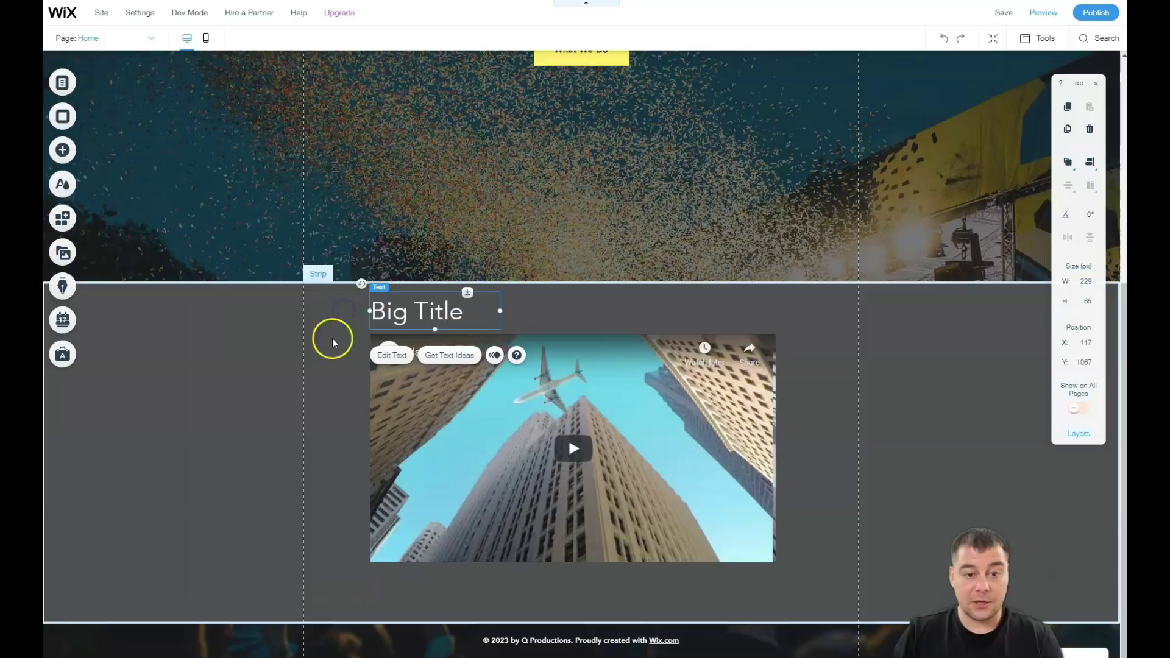
{"action": "left_click", "coordinate": [590, 312]}
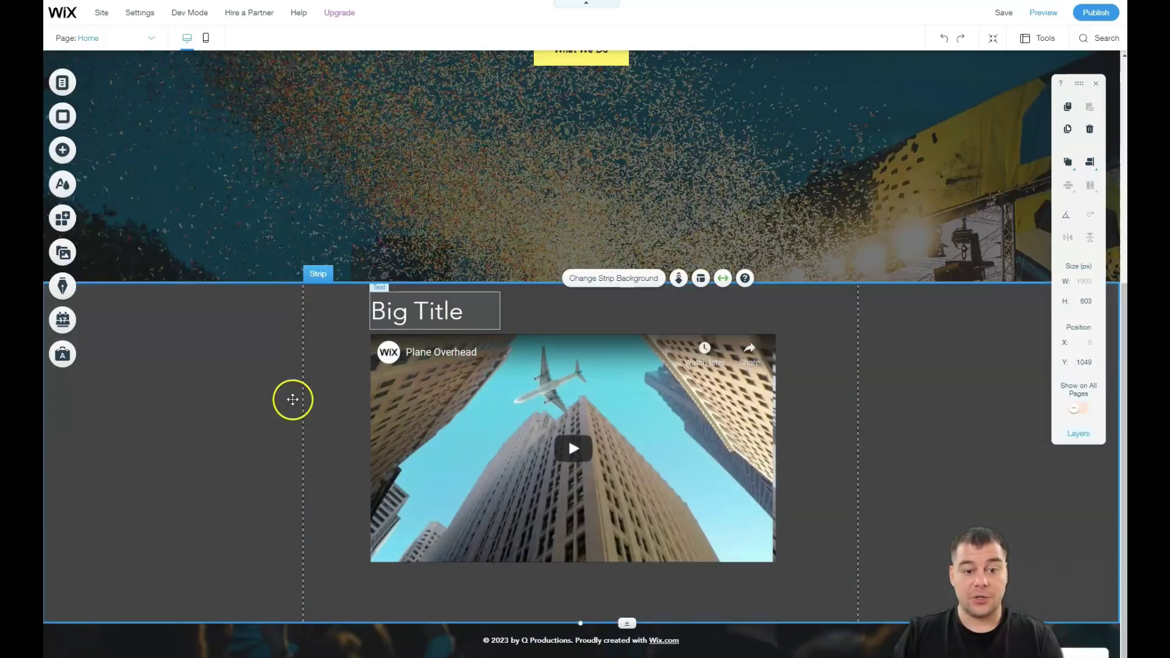
{"action": "left_click", "coordinate": [359, 229]}
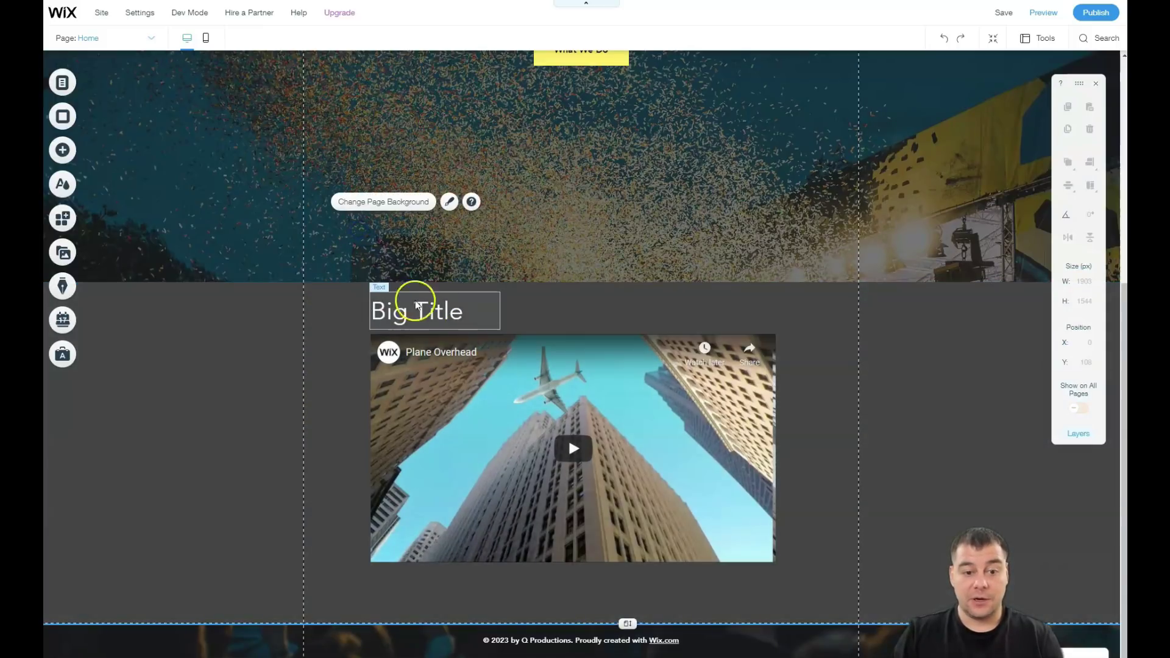
Raise the Big Title font size to 63 and widen the box to one line.
{"action": "left_click", "coordinate": [438, 312]}
{"action": "double_click", "coordinate": [439, 312]}
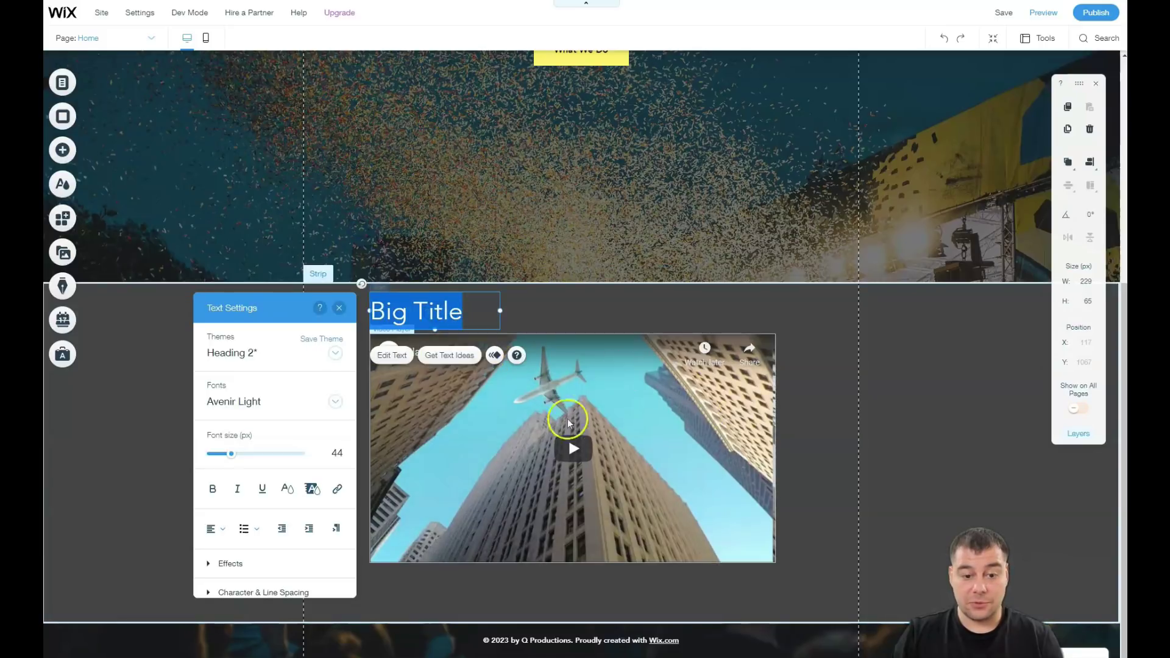
{"action": "left_click_drag", "start_coordinate": [237, 458], "coordinate": [248, 458]}
{"action": "left_click_drag", "start_coordinate": [500, 345], "coordinate": [596, 353]}
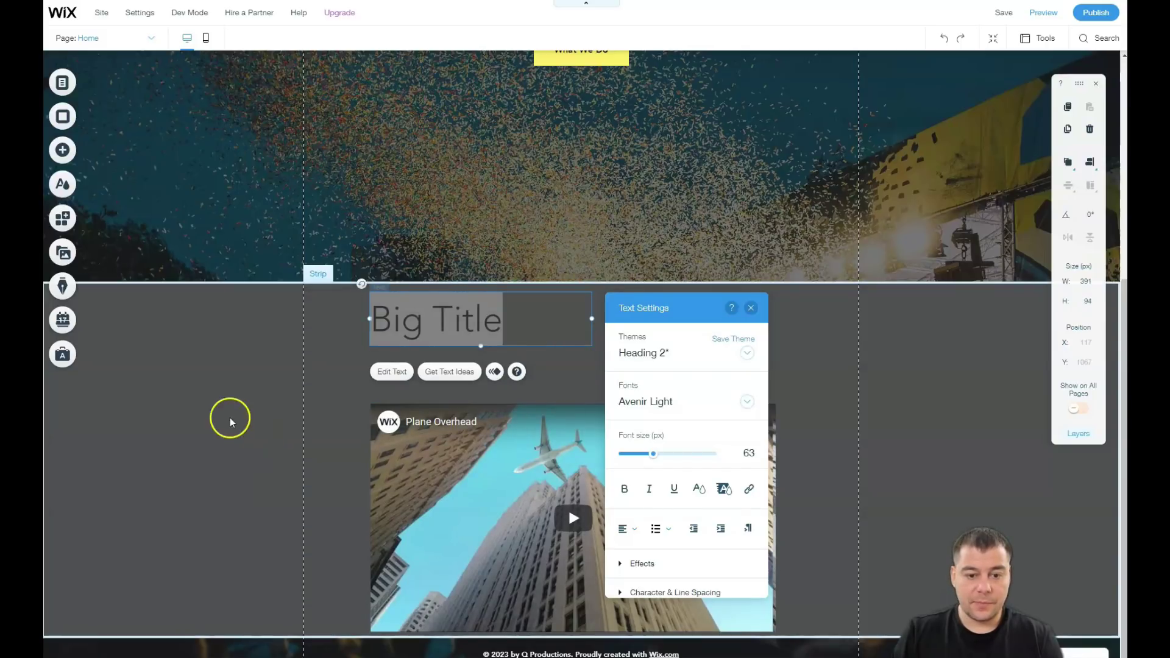
{"action": "left_click", "coordinate": [221, 415]}
Stretch the grey strip taller, to 727 px.
{"action": "scroll", "coordinate": [626, 363], "scroll_direction": "down", "scroll_amount": 1}
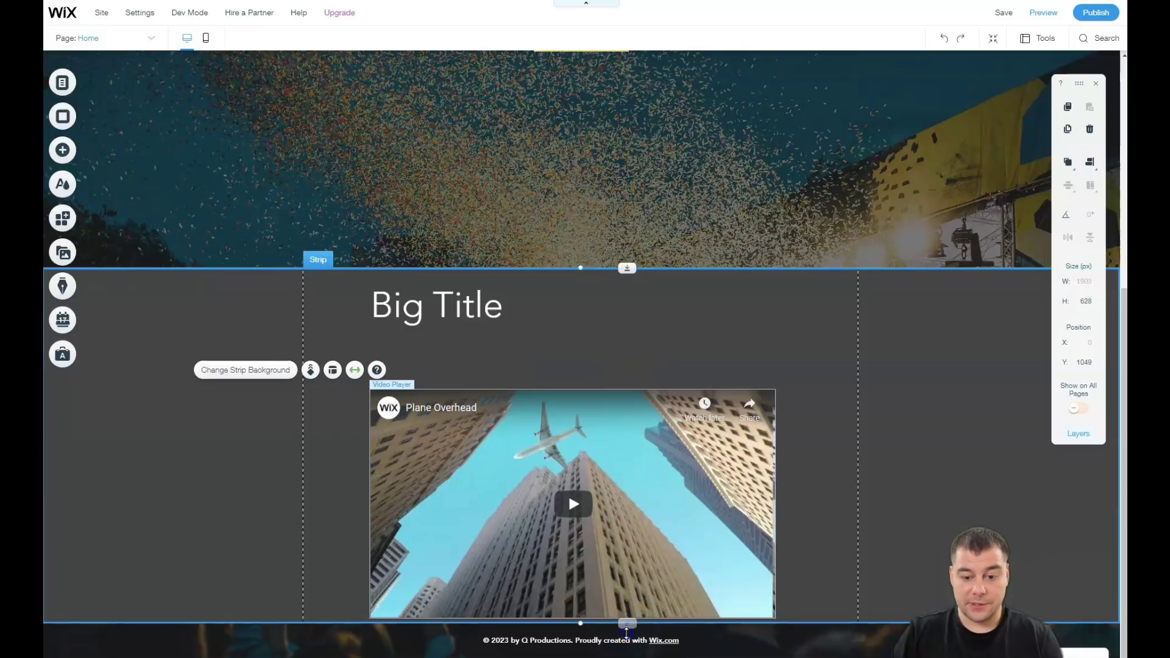
{"action": "left_click_drag", "start_coordinate": [626, 638], "coordinate": [626, 657]}
{"action": "left_click", "coordinate": [112, 290]}
{"action": "scroll", "coordinate": [152, 230], "scroll_direction": "down", "scroll_amount": 1}
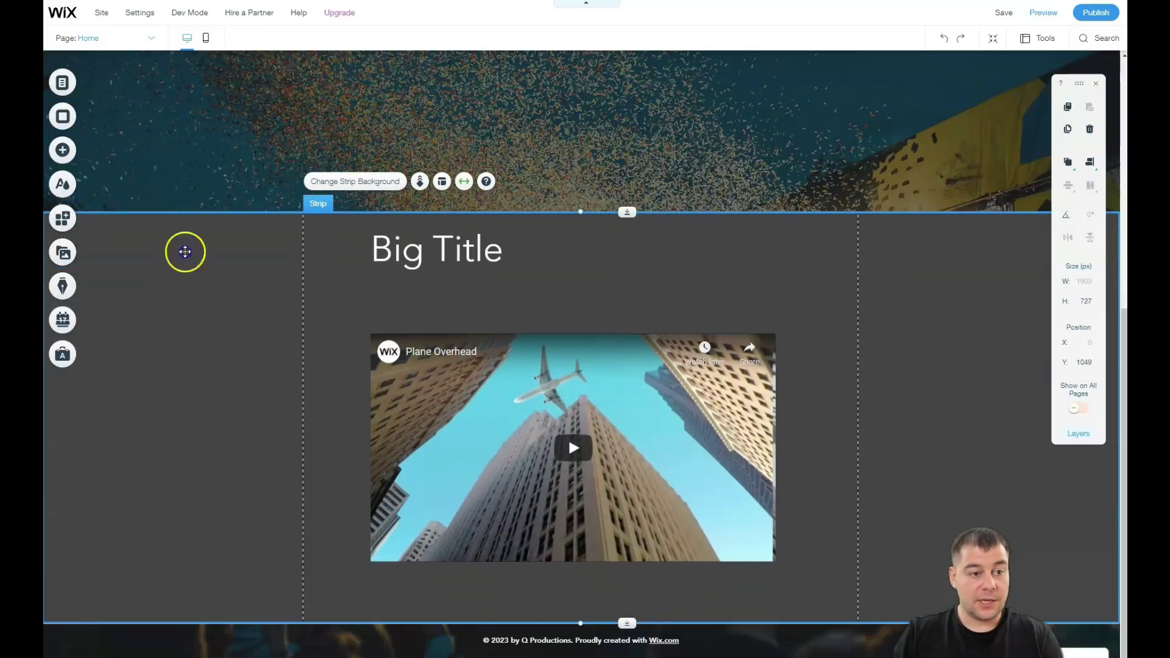
Place a 142 × 40 themed button labelled 'Button' beneath the video player.
{"action": "left_click", "coordinate": [63, 151]}
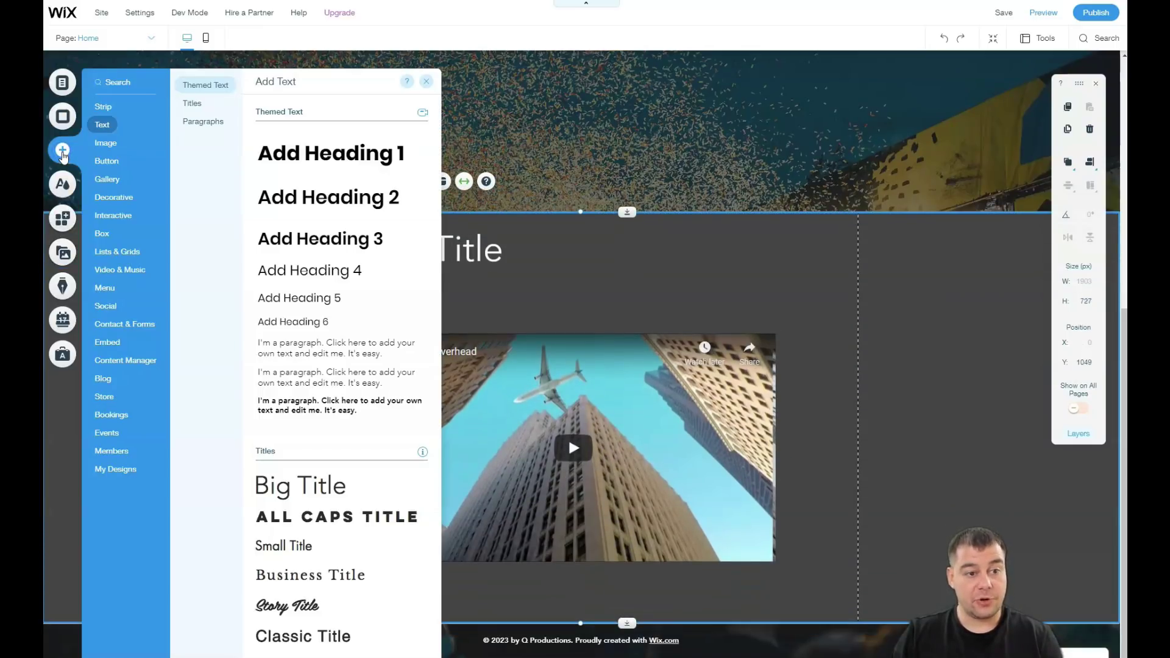
{"action": "left_click", "coordinate": [106, 145]}
{"action": "left_click", "coordinate": [106, 159]}
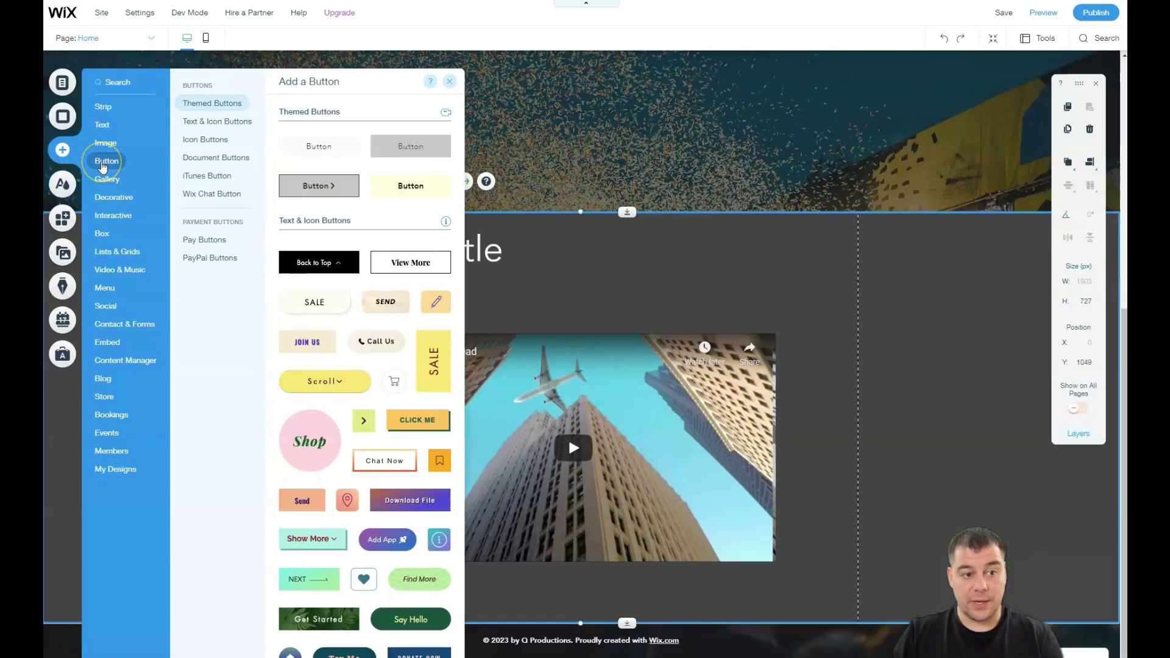
{"action": "left_click_drag", "start_coordinate": [332, 141], "coordinate": [578, 591]}
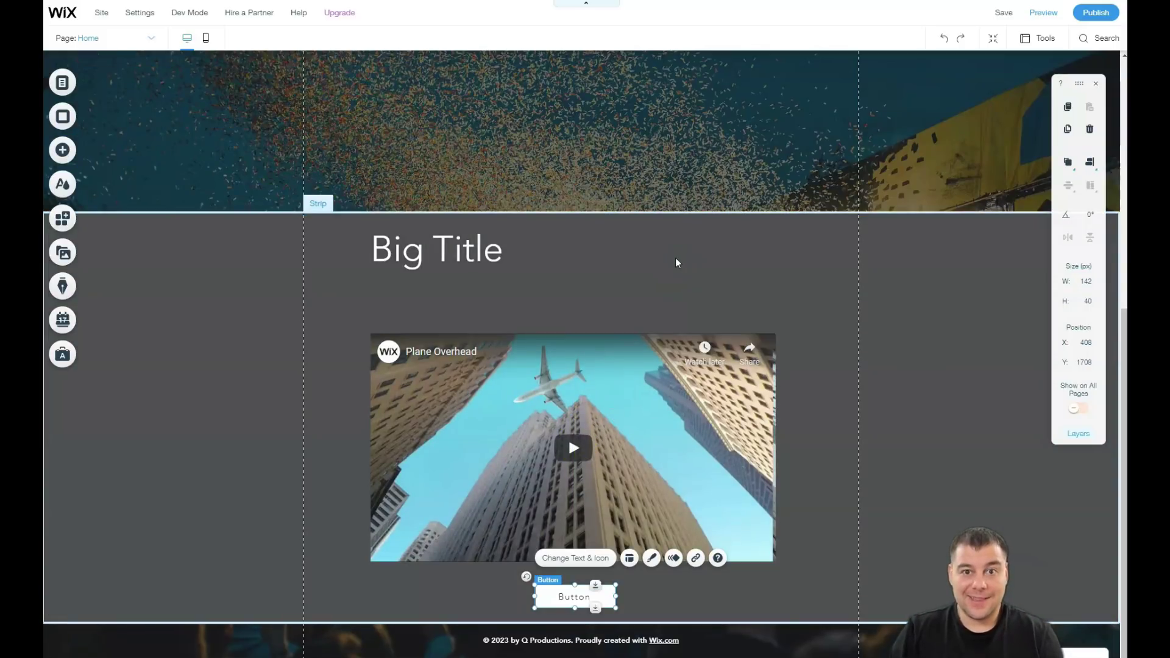
Apply the dark blue-accent theme from Site Colors, darkening the header and turning What We Do blue.
{"action": "scroll", "coordinate": [673, 257], "scroll_direction": "up", "scroll_amount": 7}
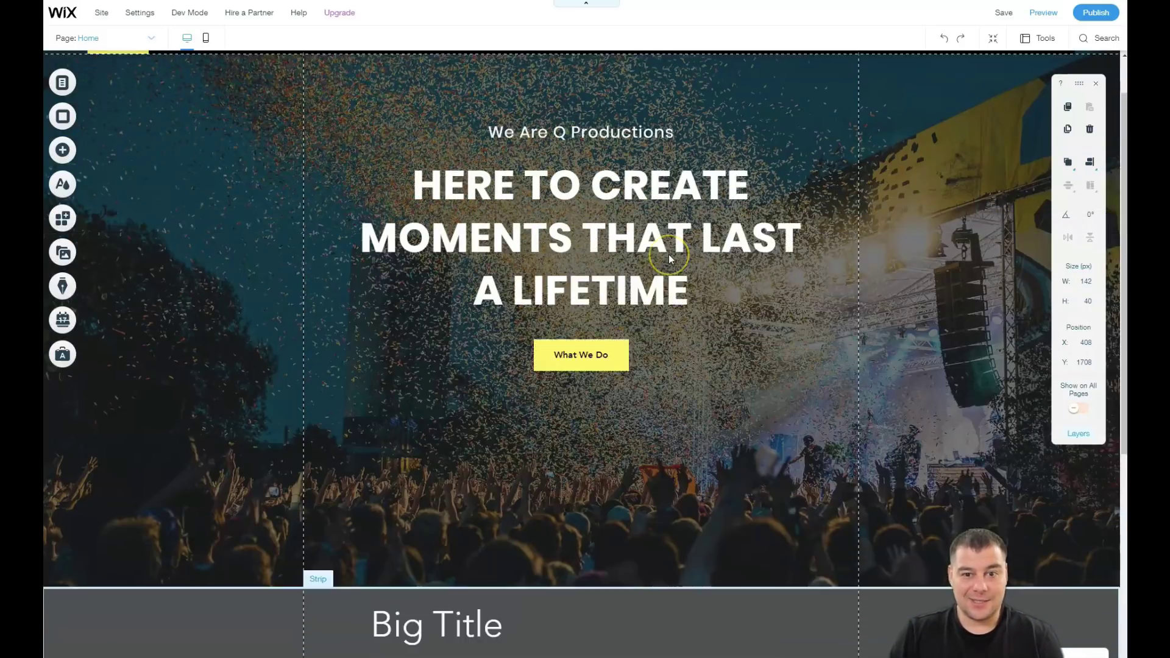
{"action": "left_click", "coordinate": [62, 186]}
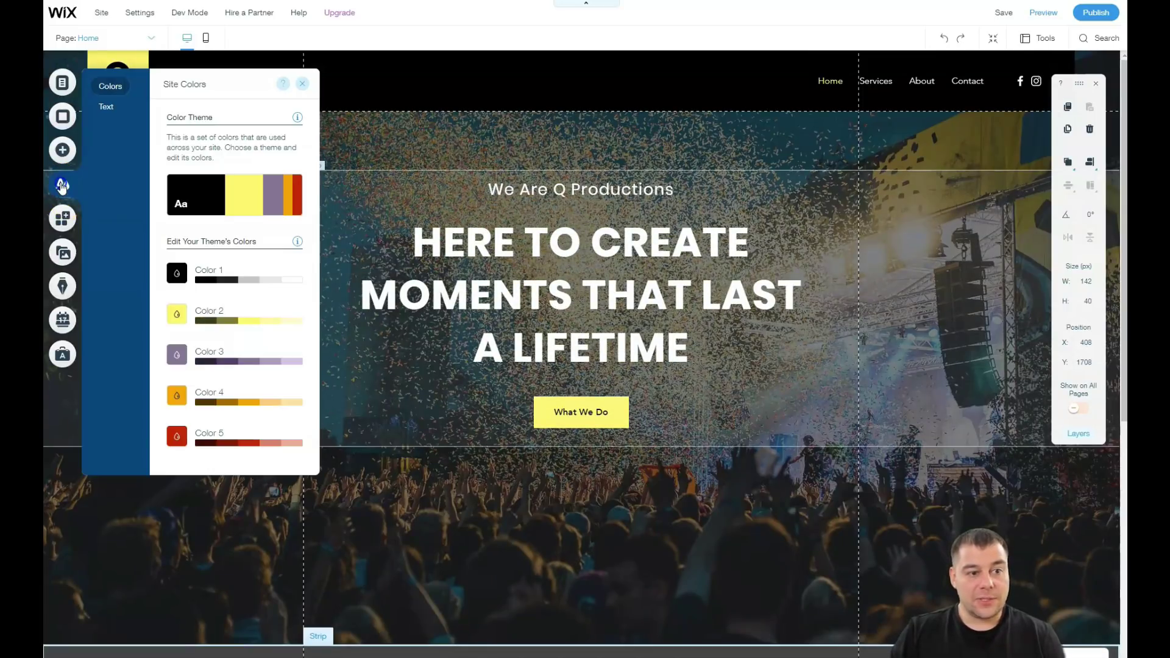
{"action": "left_click", "coordinate": [222, 200]}
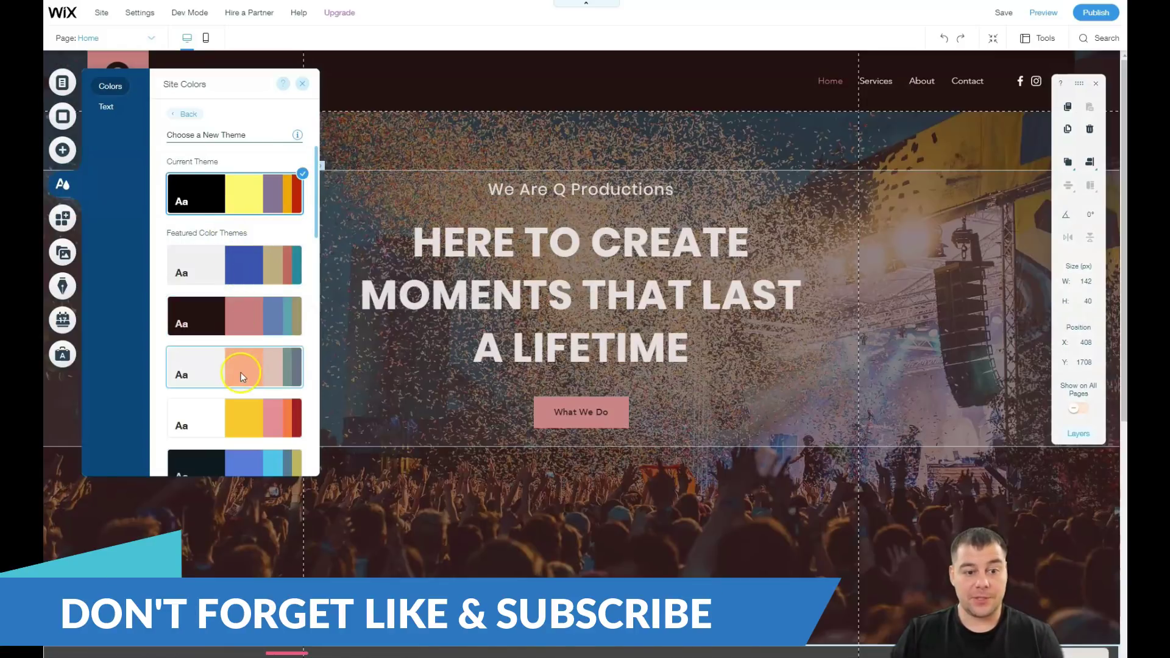
{"action": "scroll", "coordinate": [242, 341], "scroll_direction": "down", "scroll_amount": 3}
{"action": "scroll", "coordinate": [242, 328], "scroll_direction": "down", "scroll_amount": 1}
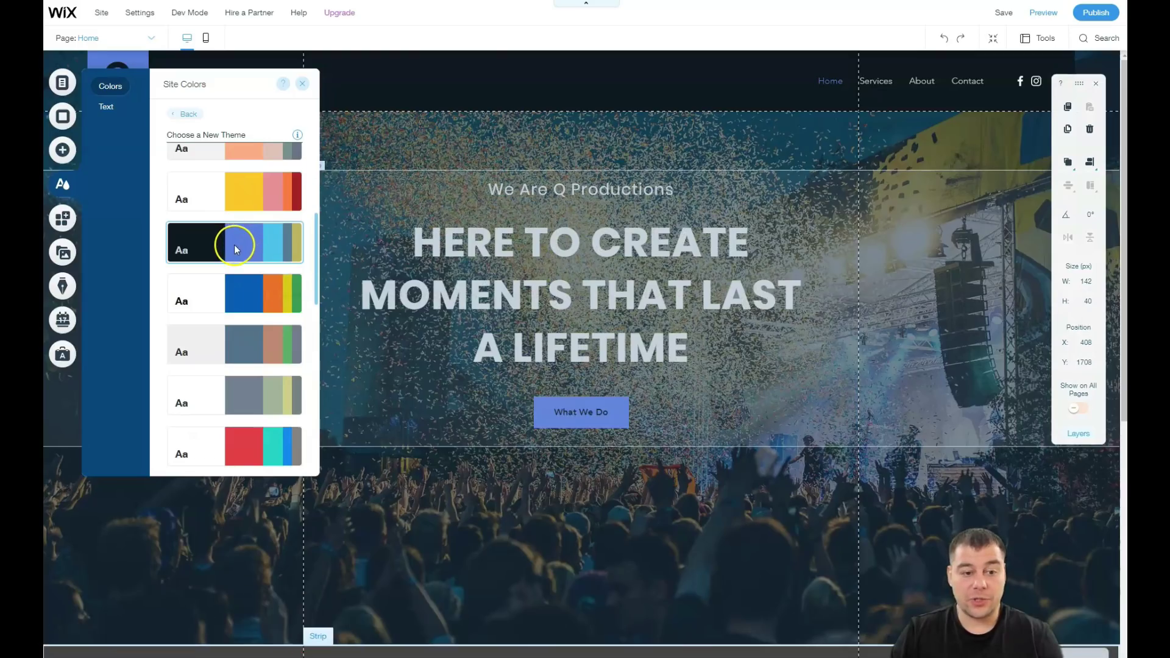
{"action": "left_click", "coordinate": [234, 244]}
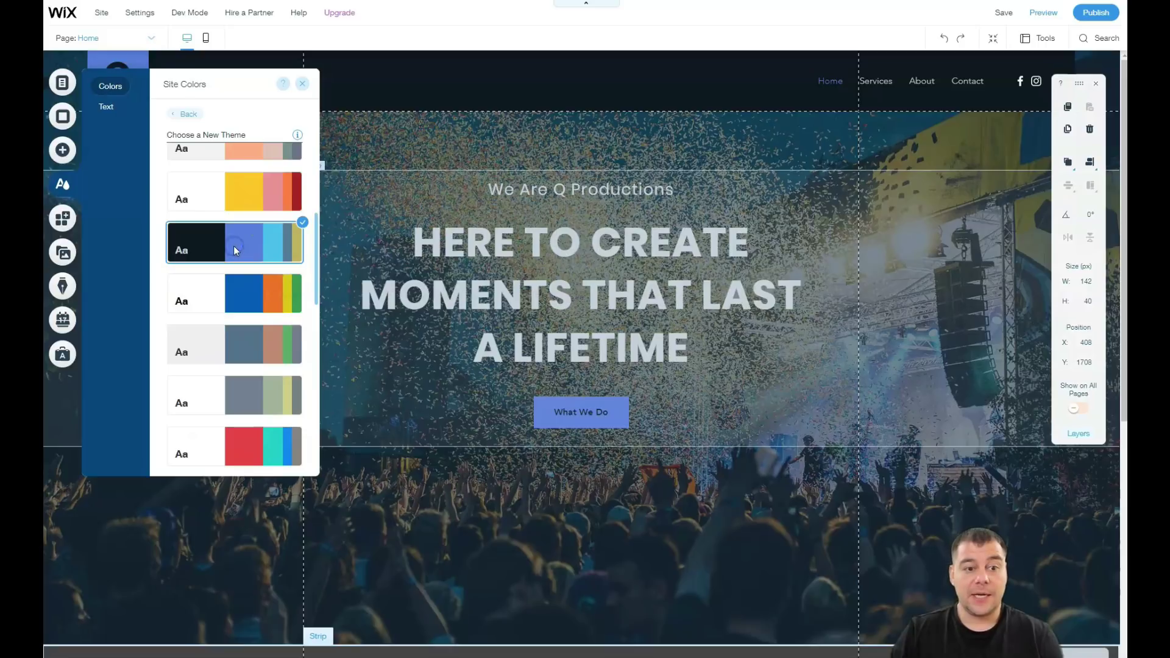
{"action": "left_click", "coordinate": [302, 83]}
{"action": "scroll", "coordinate": [548, 354], "scroll_direction": "down", "scroll_amount": 7}
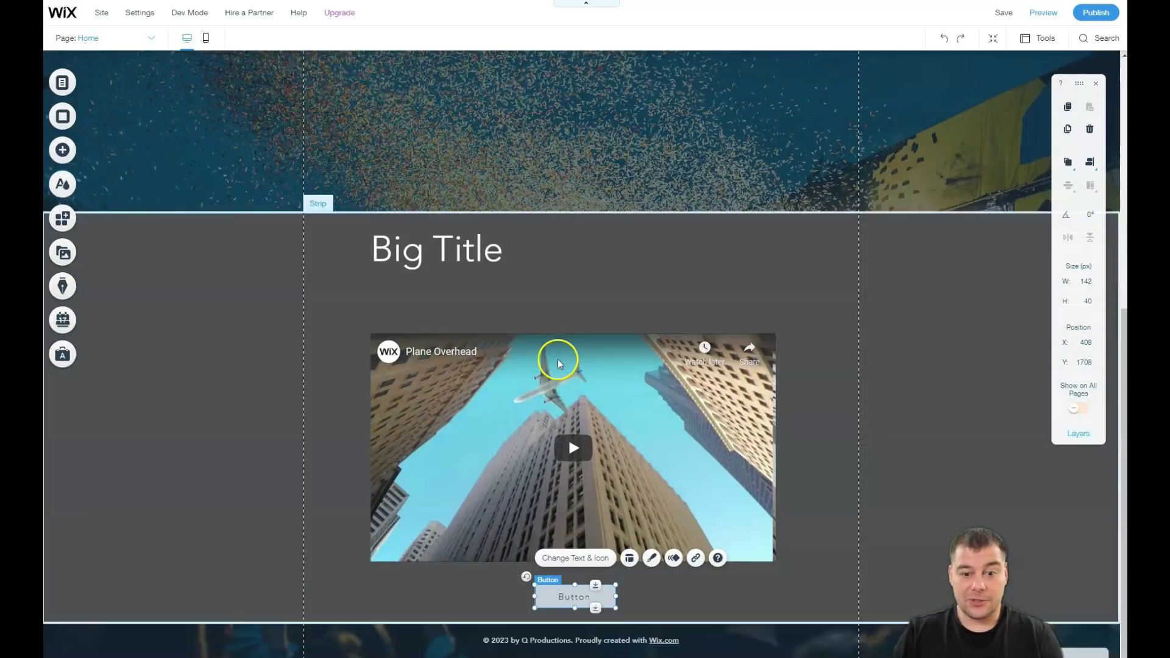
{"action": "scroll", "coordinate": [560, 361], "scroll_direction": "up", "scroll_amount": 6}
{"action": "scroll", "coordinate": [559, 361], "scroll_direction": "up", "scroll_amount": 1}
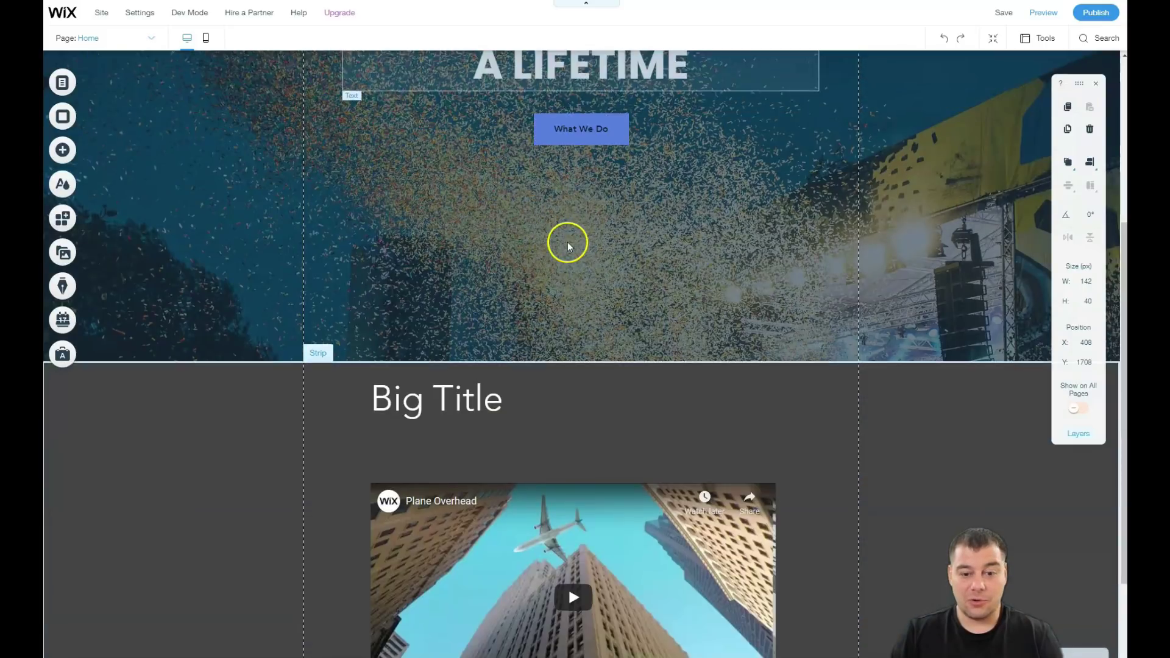
{"action": "scroll", "coordinate": [567, 250], "scroll_direction": "down", "scroll_amount": 2}
{"action": "scroll", "coordinate": [565, 251], "scroll_direction": "up", "scroll_amount": 6}
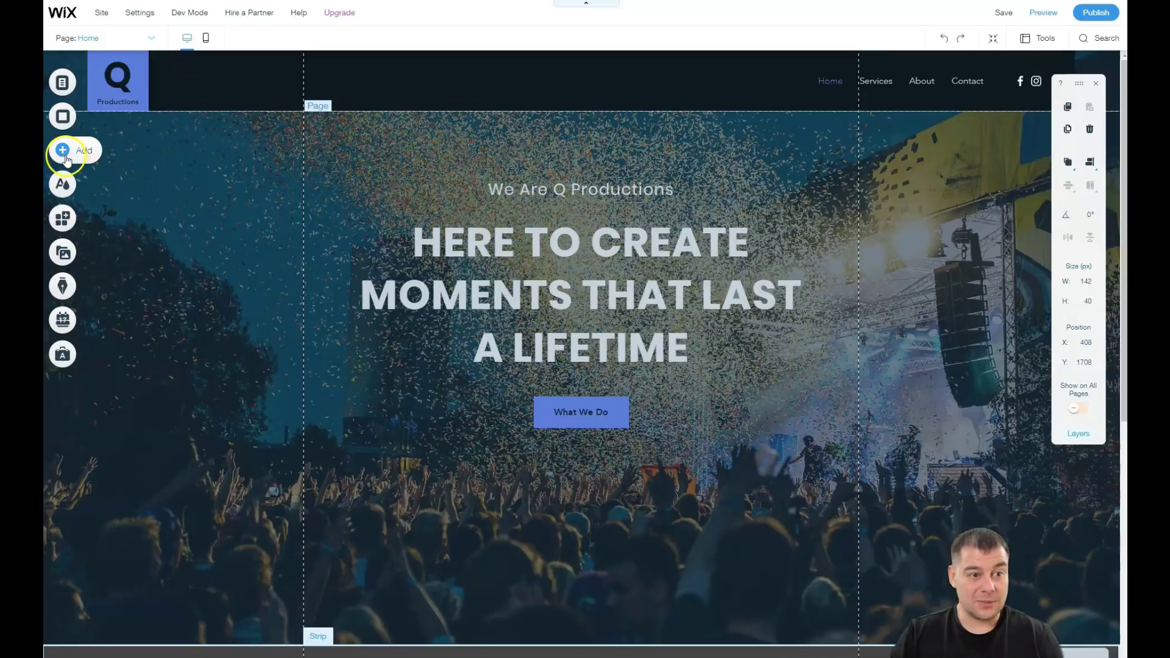
Link the What We Do button to the Services page, opening in the current window.
{"action": "left_click", "coordinate": [576, 412]}
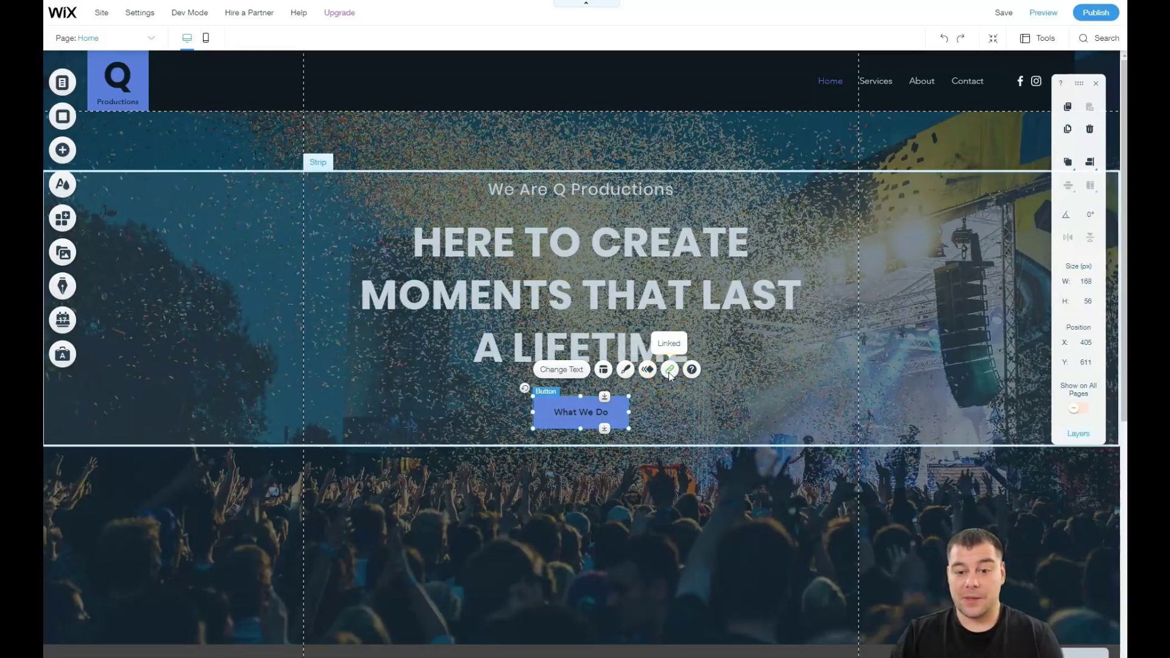
{"action": "left_click", "coordinate": [670, 370]}
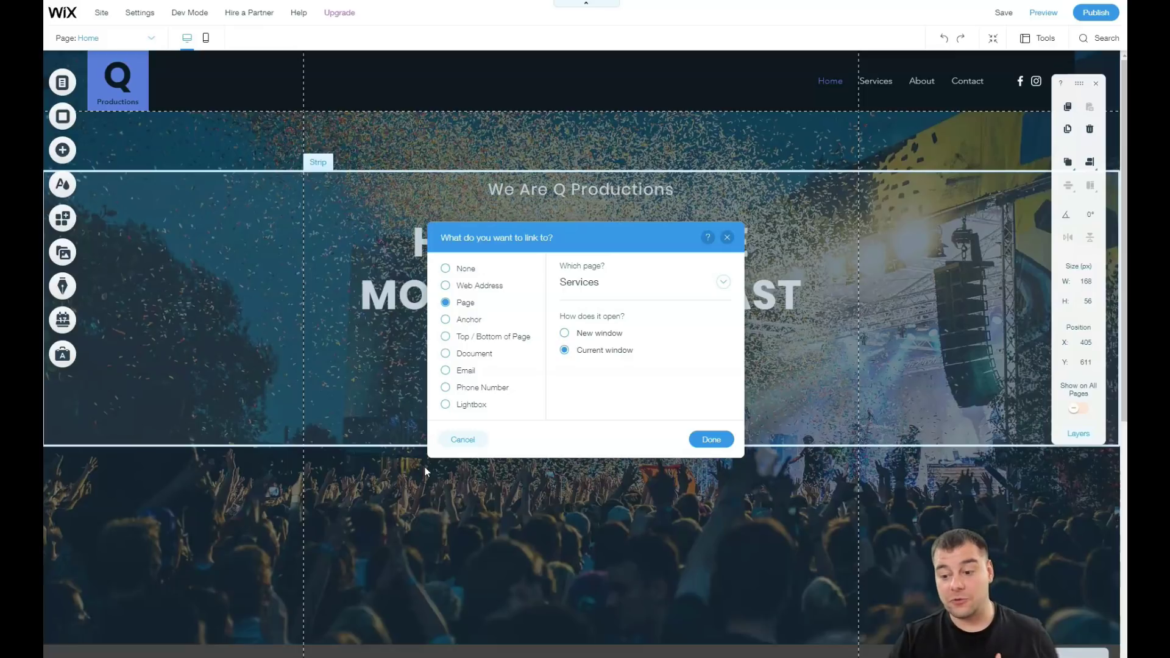
{"action": "left_click", "coordinate": [410, 383]}
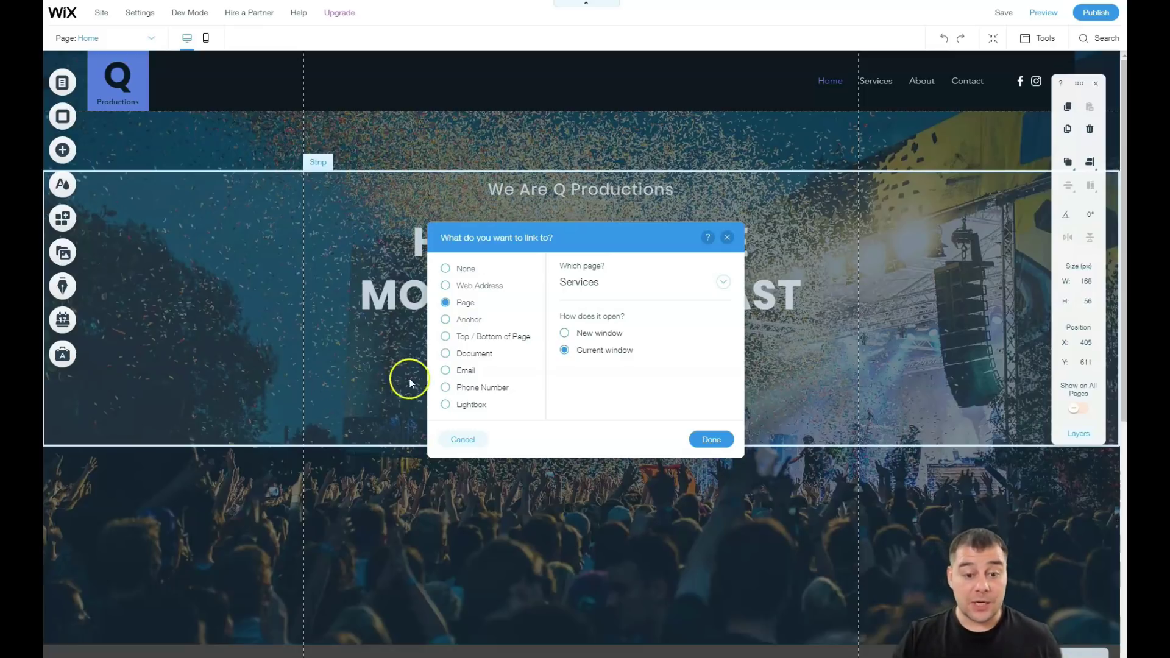
{"action": "left_click", "coordinate": [712, 439]}
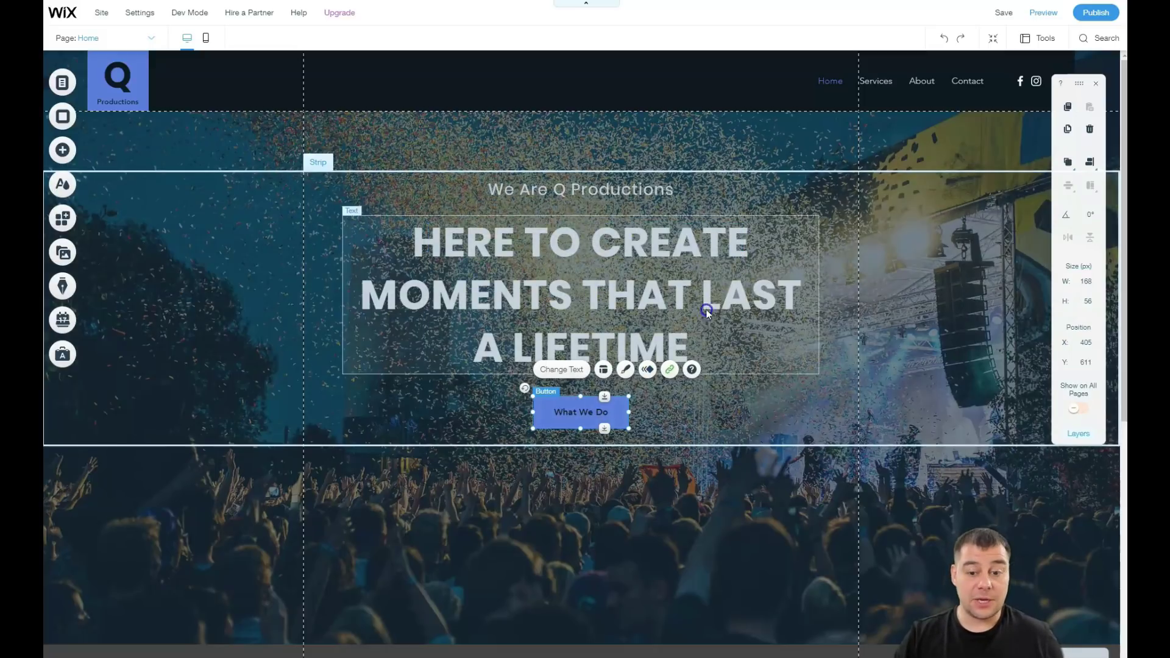
{"action": "scroll", "coordinate": [679, 305], "scroll_direction": "down", "scroll_amount": 7}
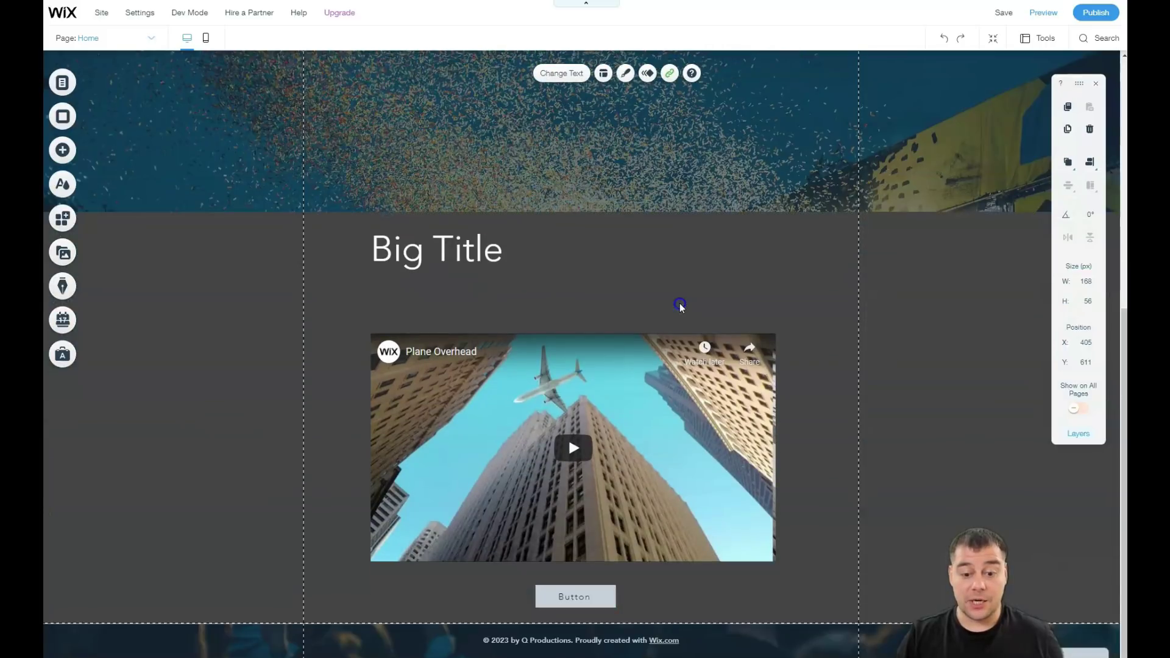
{"action": "scroll", "coordinate": [680, 305], "scroll_direction": "up", "scroll_amount": 5}
{"action": "scroll", "coordinate": [681, 306], "scroll_direction": "up", "scroll_amount": 2}
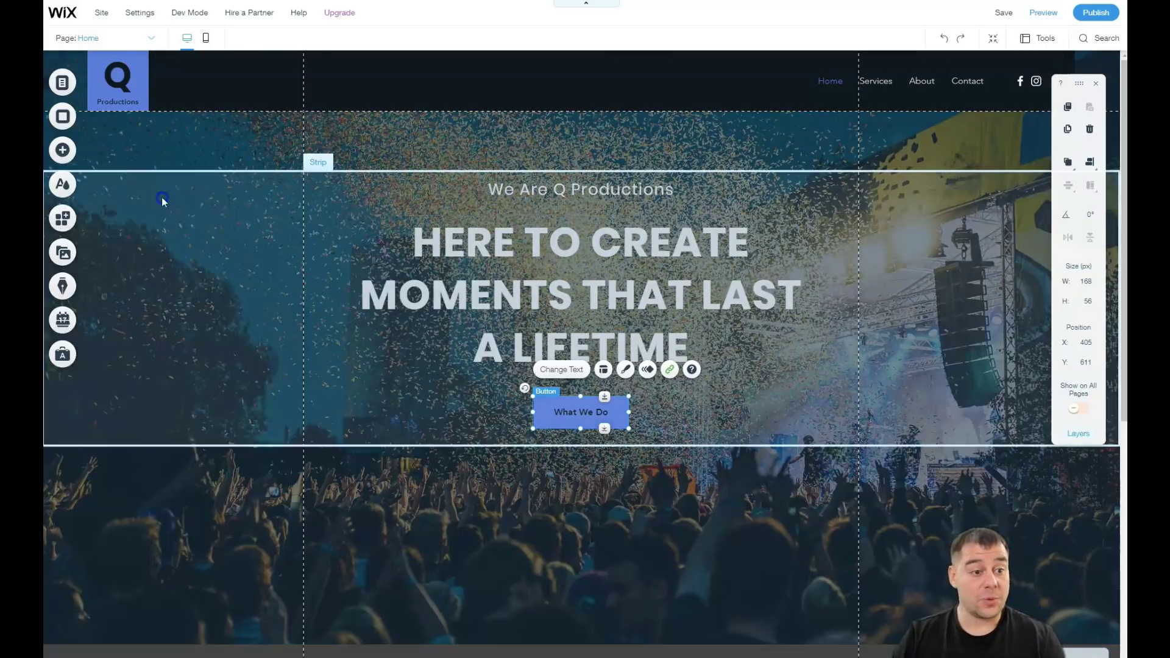
Open the Home page's settings from the page list and review its Layouts and Permissions tabs.
{"action": "left_click", "coordinate": [63, 83]}
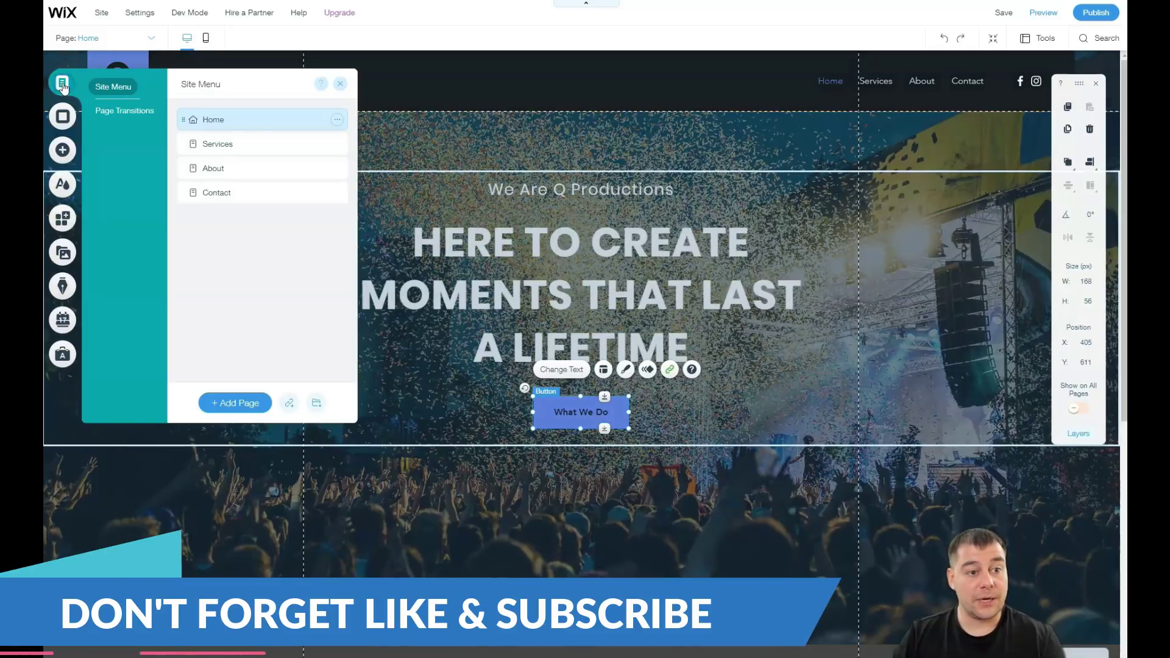
{"action": "left_click", "coordinate": [337, 120]}
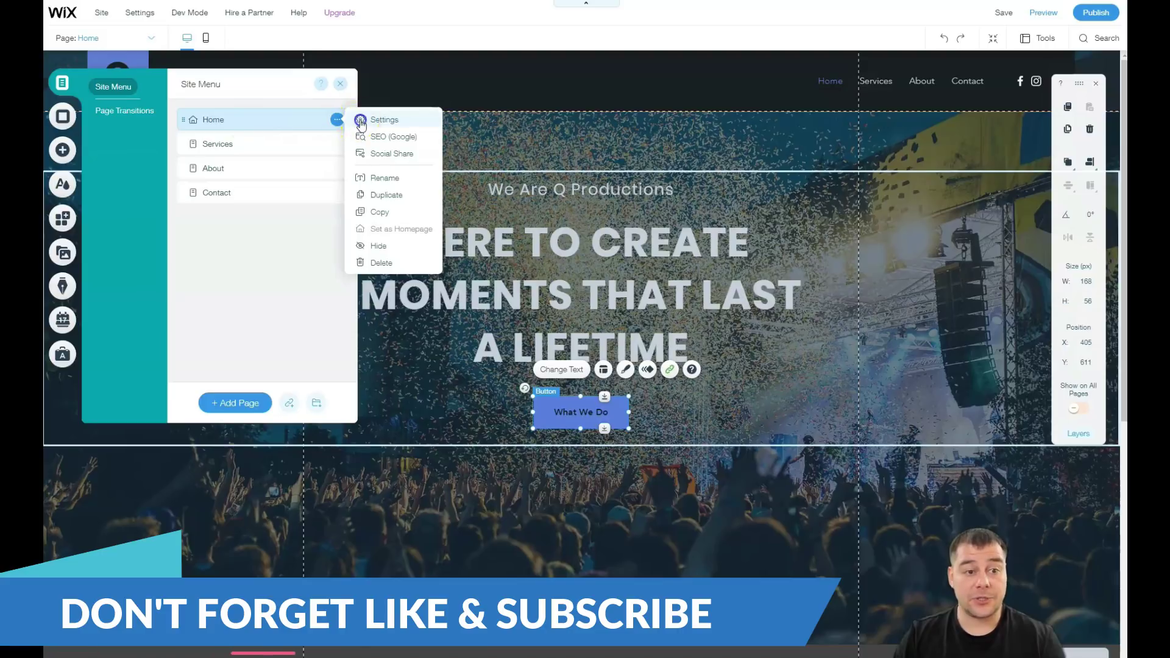
{"action": "left_click", "coordinate": [366, 120]}
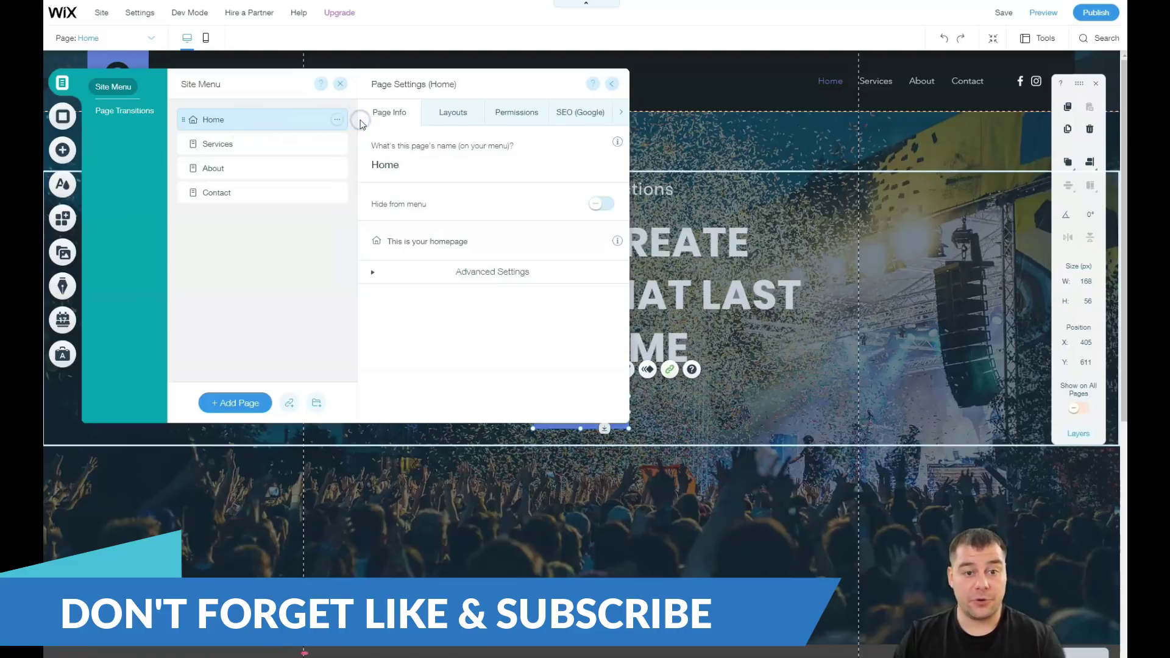
{"action": "left_click", "coordinate": [453, 113]}
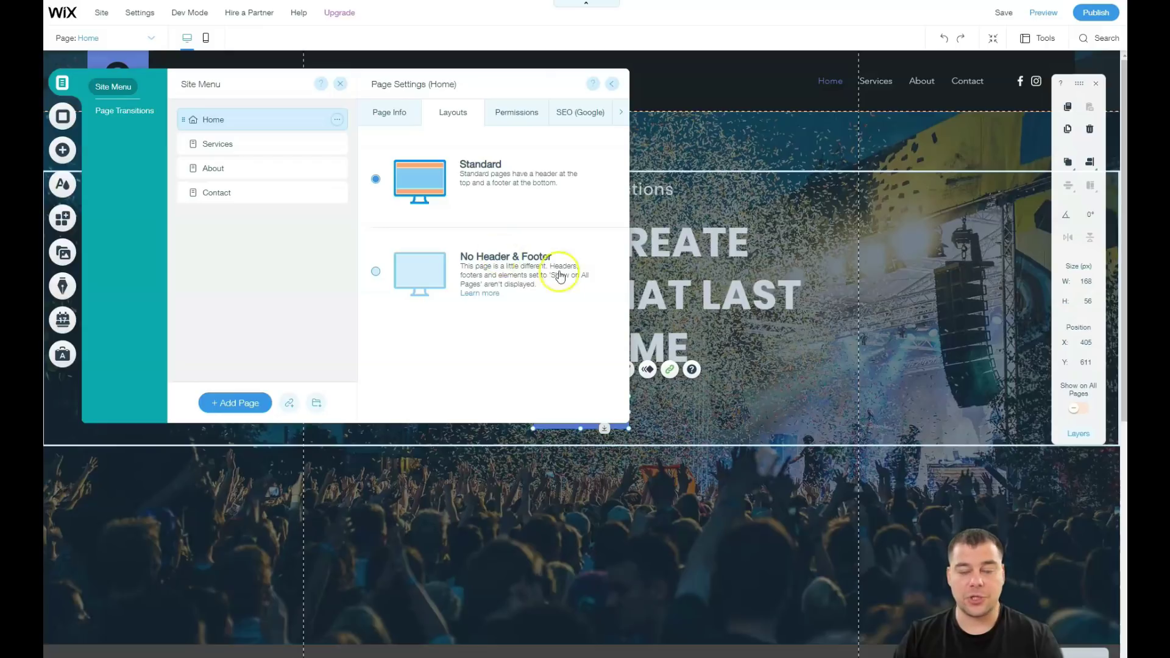
{"action": "scroll", "coordinate": [667, 284], "scroll_direction": "down", "scroll_amount": 5}
{"action": "scroll", "coordinate": [667, 284], "scroll_direction": "up", "scroll_amount": 5}
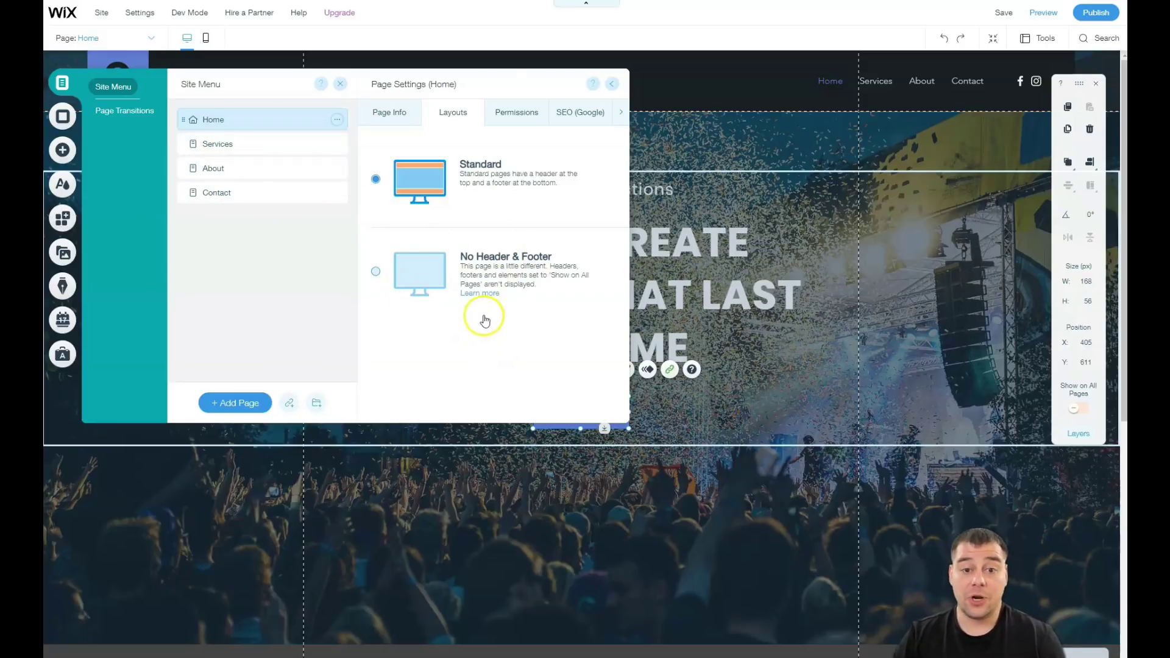
{"action": "left_click", "coordinate": [515, 114]}
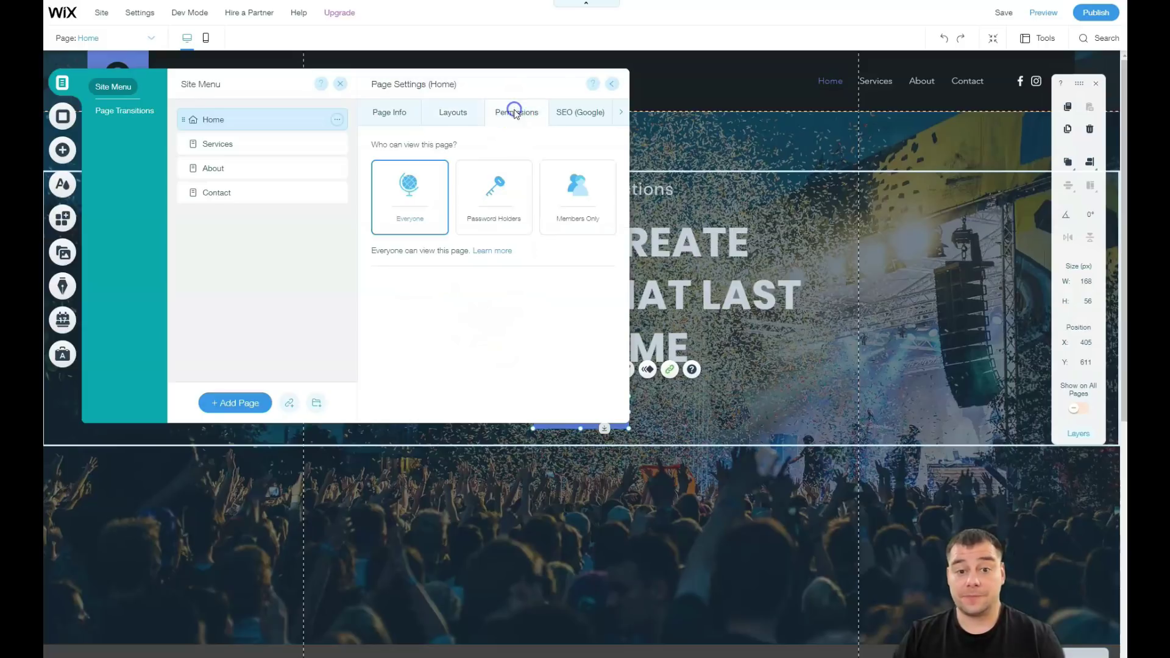
Check the Home page's SEO (Google) settings and its 'Home | My Site 20' social share preview.
{"action": "left_click", "coordinate": [567, 116]}
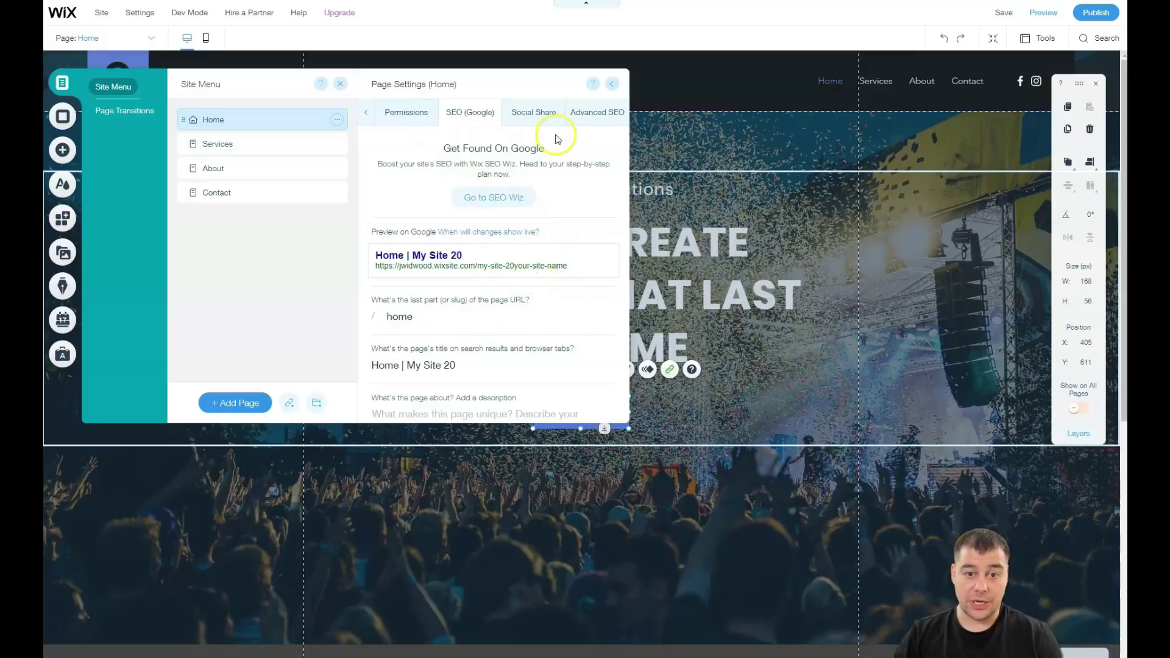
{"action": "left_click", "coordinate": [525, 119]}
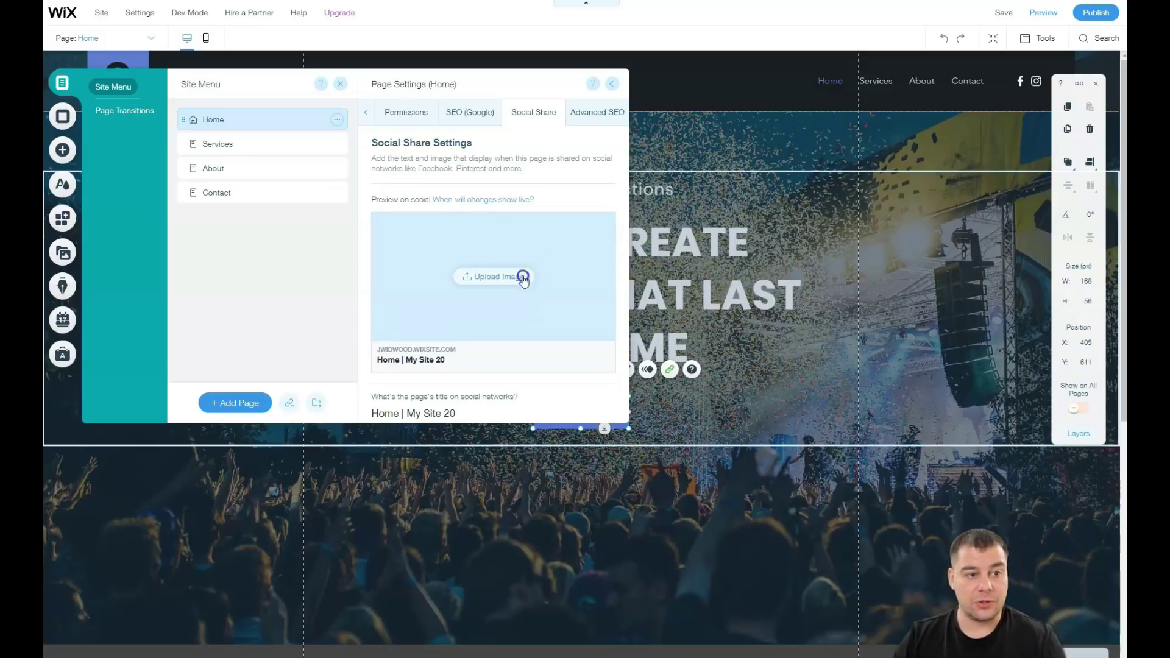
Close the Home page settings and the page list, then hide the floating tools panel.
{"action": "left_click", "coordinate": [614, 84]}
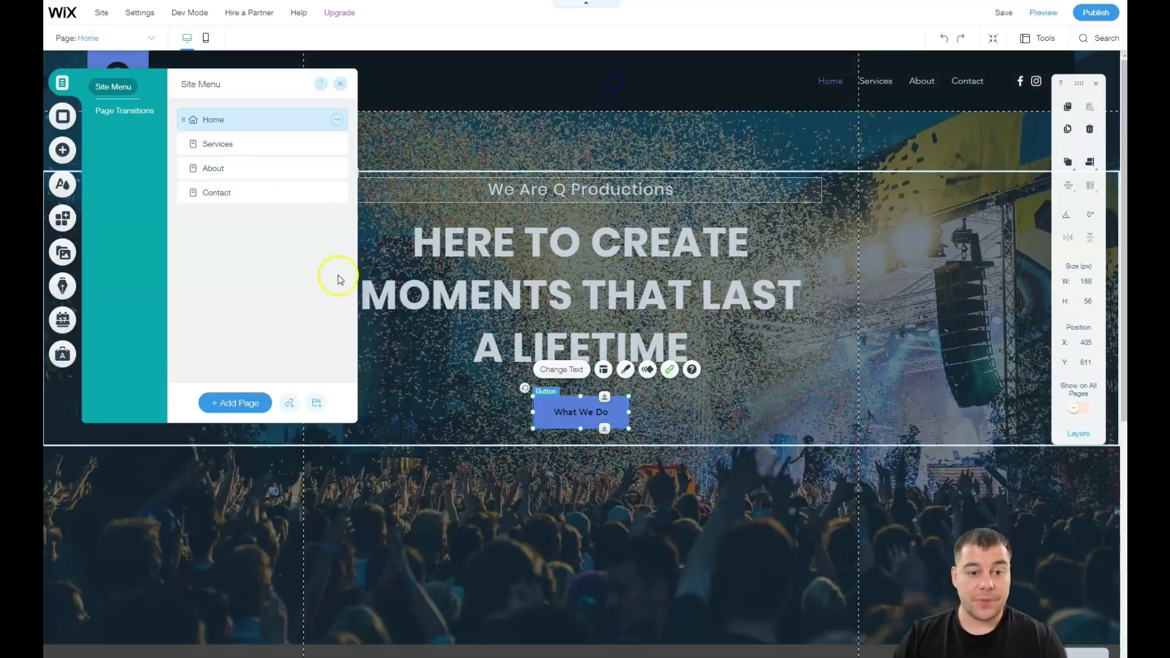
{"action": "left_click", "coordinate": [341, 85]}
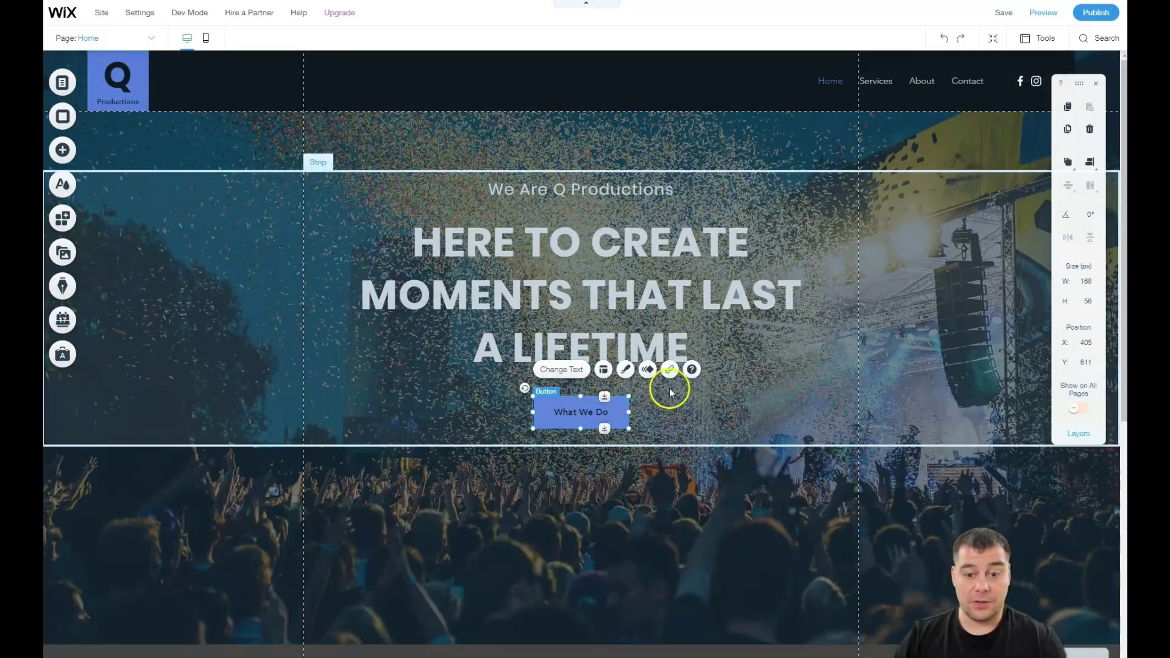
{"action": "scroll", "coordinate": [649, 374], "scroll_direction": "down", "scroll_amount": 3}
{"action": "scroll", "coordinate": [649, 375], "scroll_direction": "up", "scroll_amount": 4}
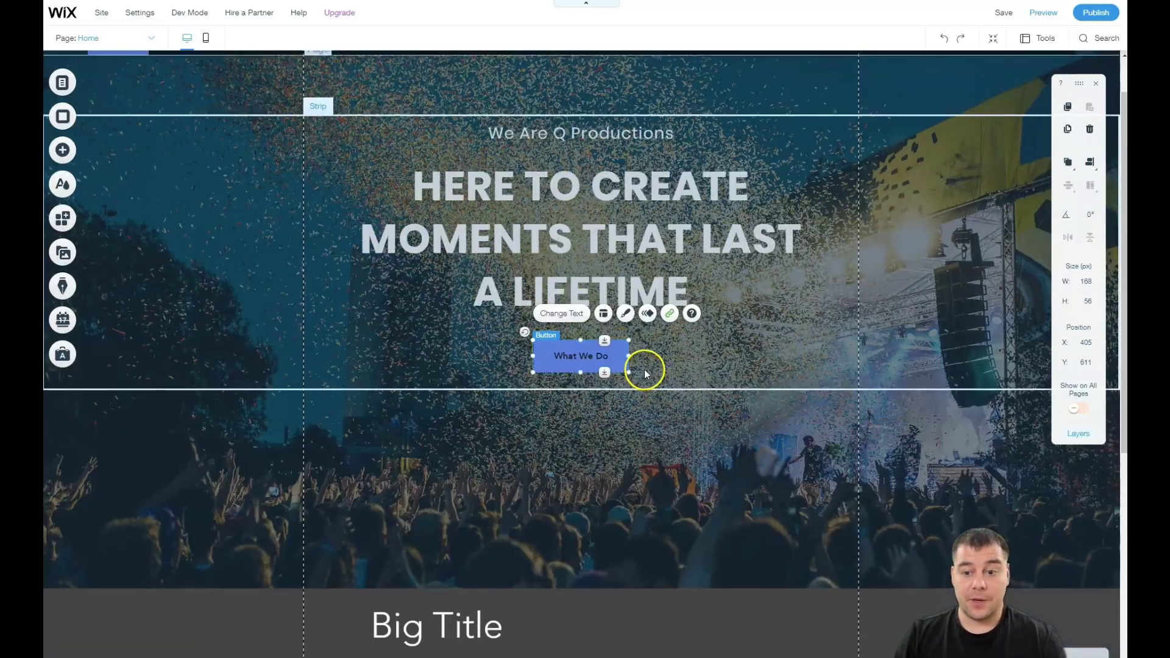
{"action": "scroll", "coordinate": [645, 370], "scroll_direction": "down", "scroll_amount": 4}
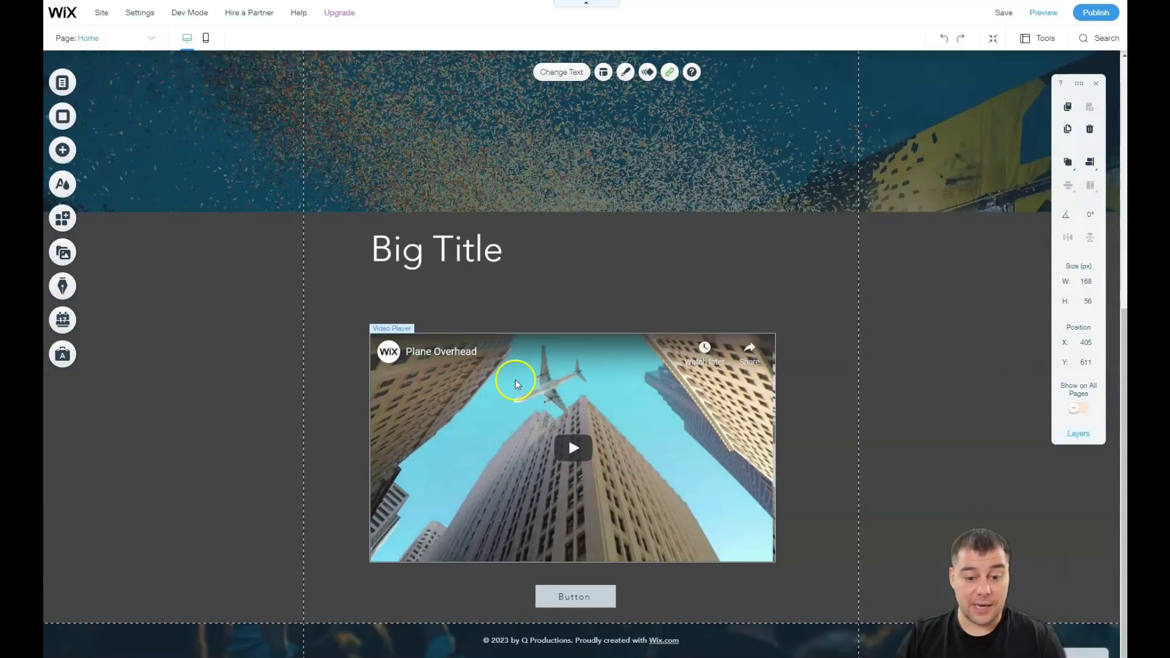
{"action": "scroll", "coordinate": [604, 384], "scroll_direction": "up", "scroll_amount": 1}
{"action": "scroll", "coordinate": [605, 384], "scroll_direction": "down", "scroll_amount": 1}
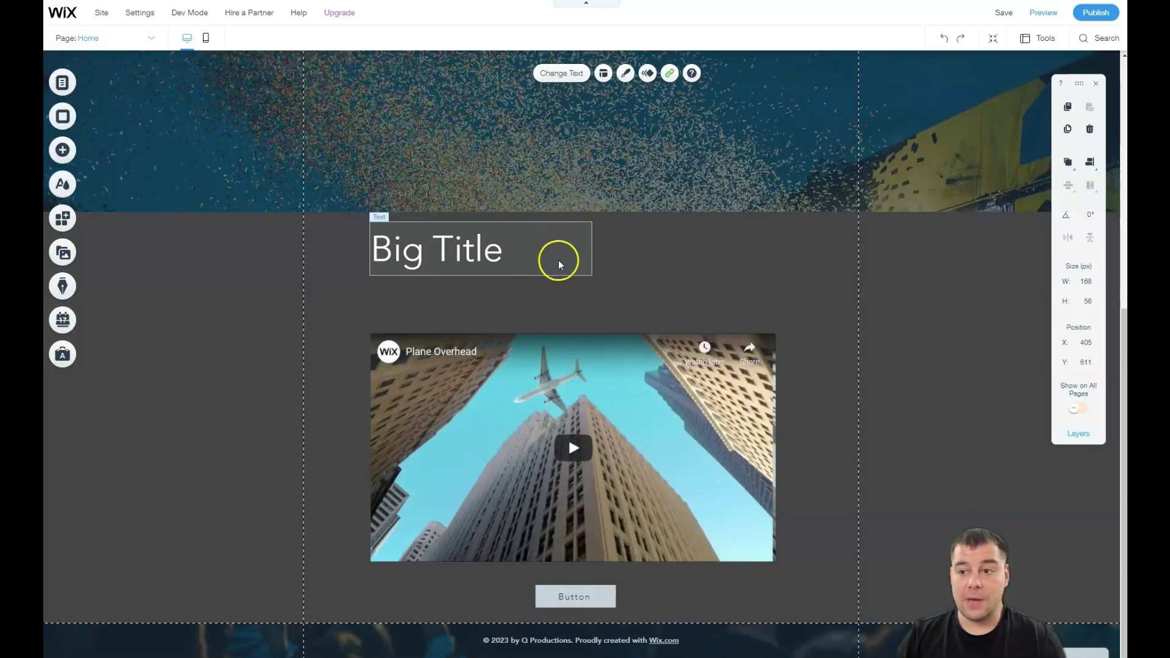
{"action": "left_click", "coordinate": [1095, 85]}
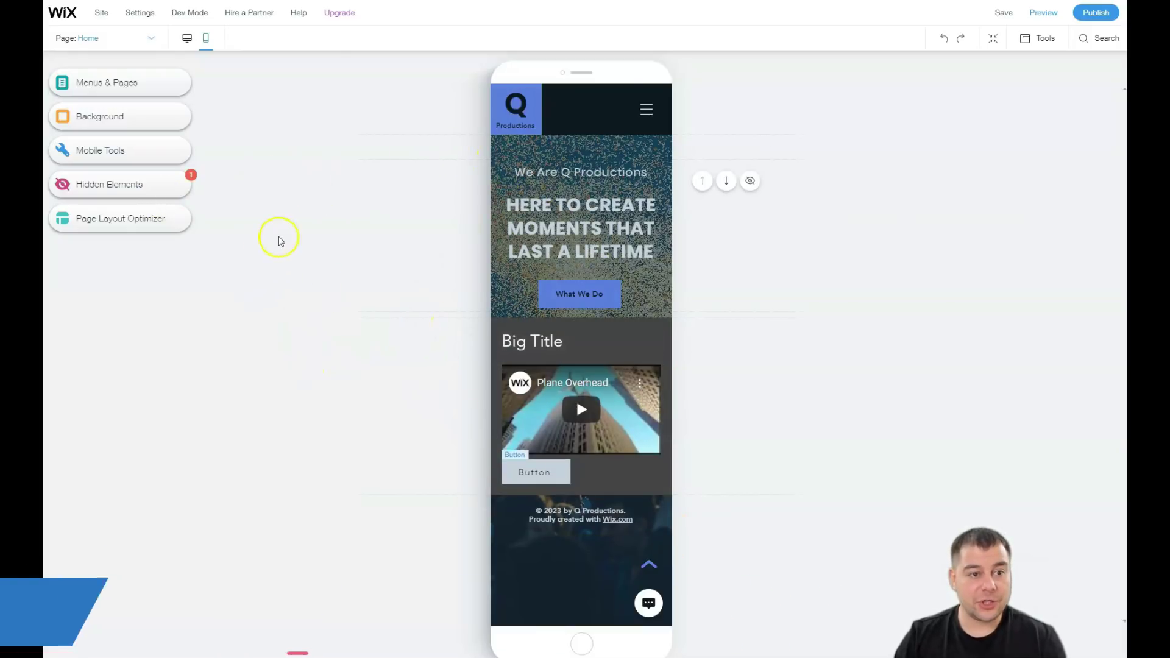
Return from the mobile layout preview to the desktop editor.
{"action": "left_click", "coordinate": [187, 37]}
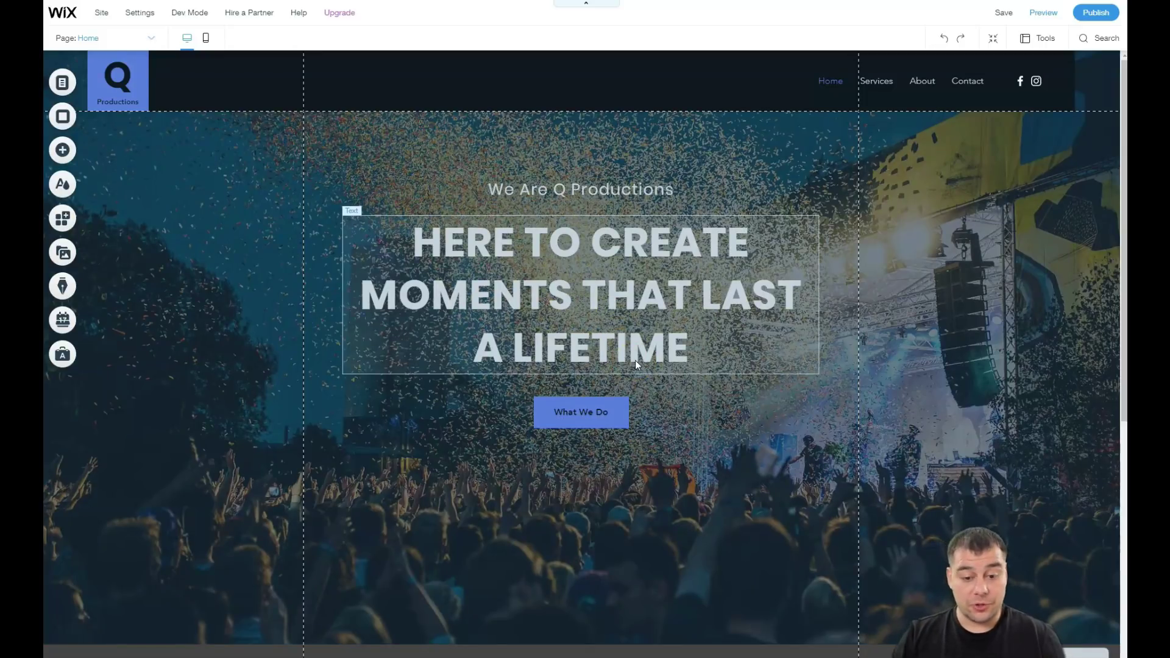
Drag We Are Q Productions up toward the header and the What We Do button lower over the crowd.
{"action": "scroll", "coordinate": [647, 353], "scroll_direction": "down", "scroll_amount": 7}
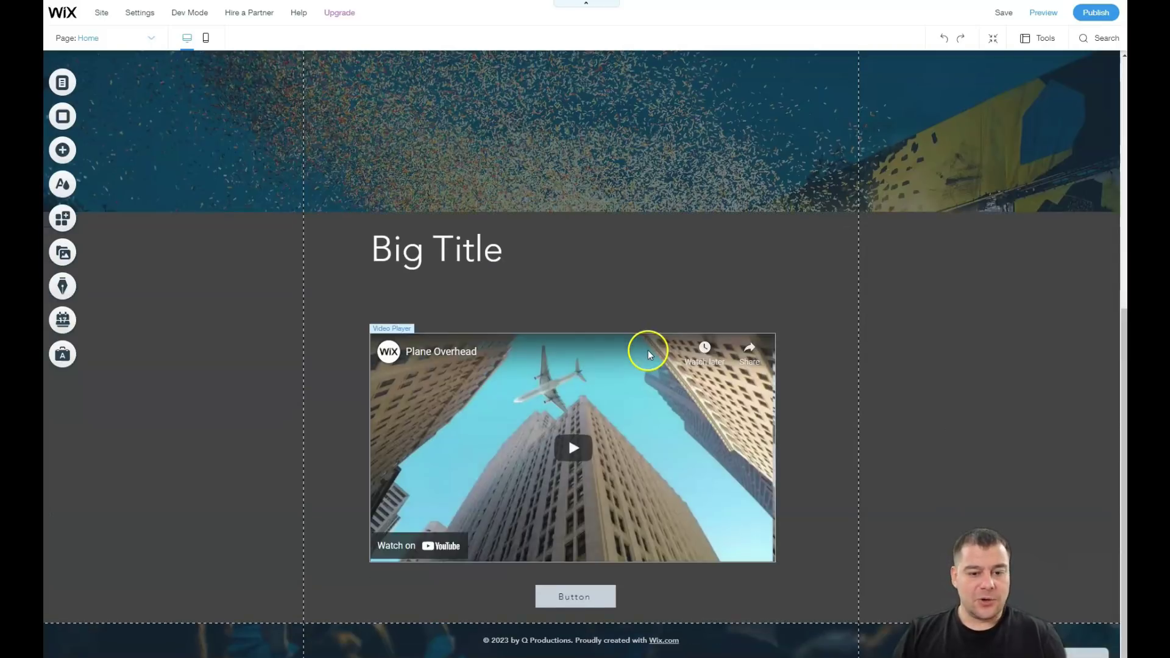
{"action": "scroll", "coordinate": [649, 352], "scroll_direction": "up", "scroll_amount": 7}
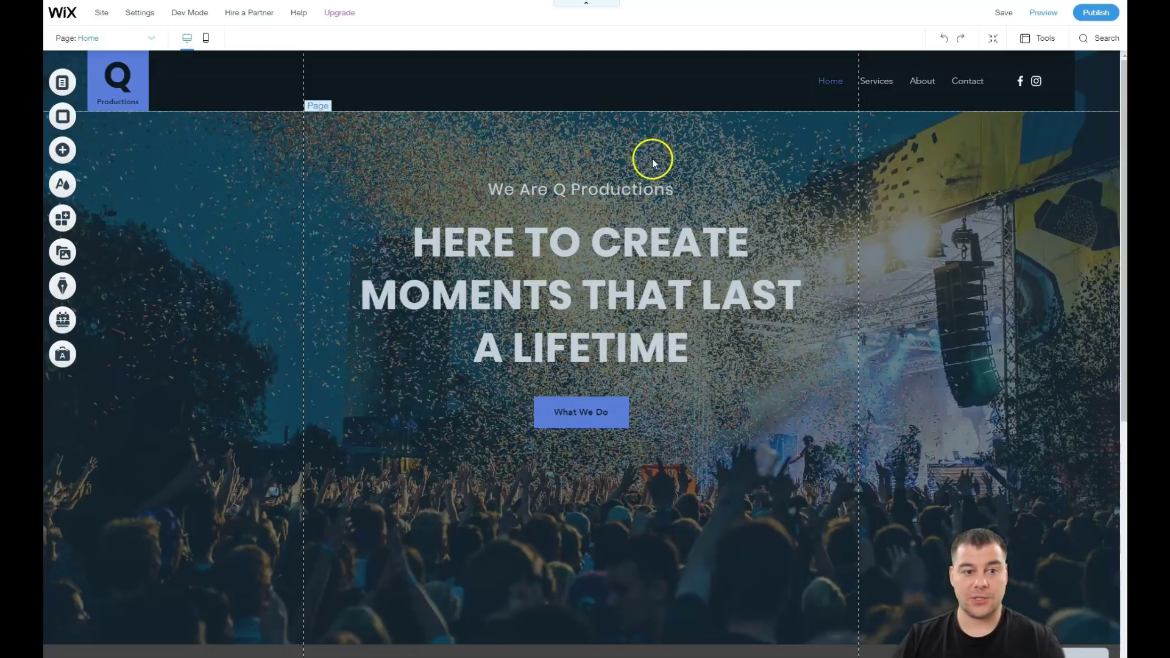
{"action": "left_click", "coordinate": [590, 190]}
{"action": "left_click_drag", "start_coordinate": [590, 190], "coordinate": [588, 137]}
{"action": "left_click_drag", "start_coordinate": [591, 410], "coordinate": [592, 507]}
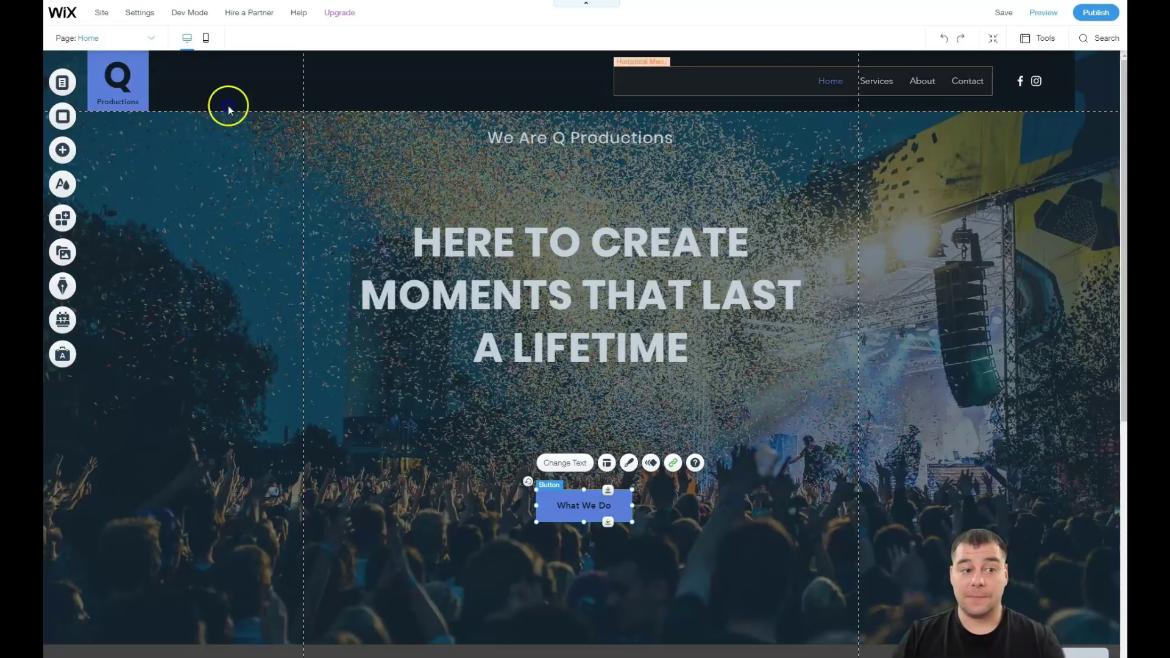
Place a grey circle Social Bar (Facebook, Twitter, YouTube, Pinterest, Tumblr, Instagram) in the header's middle.
{"action": "left_click", "coordinate": [63, 150]}
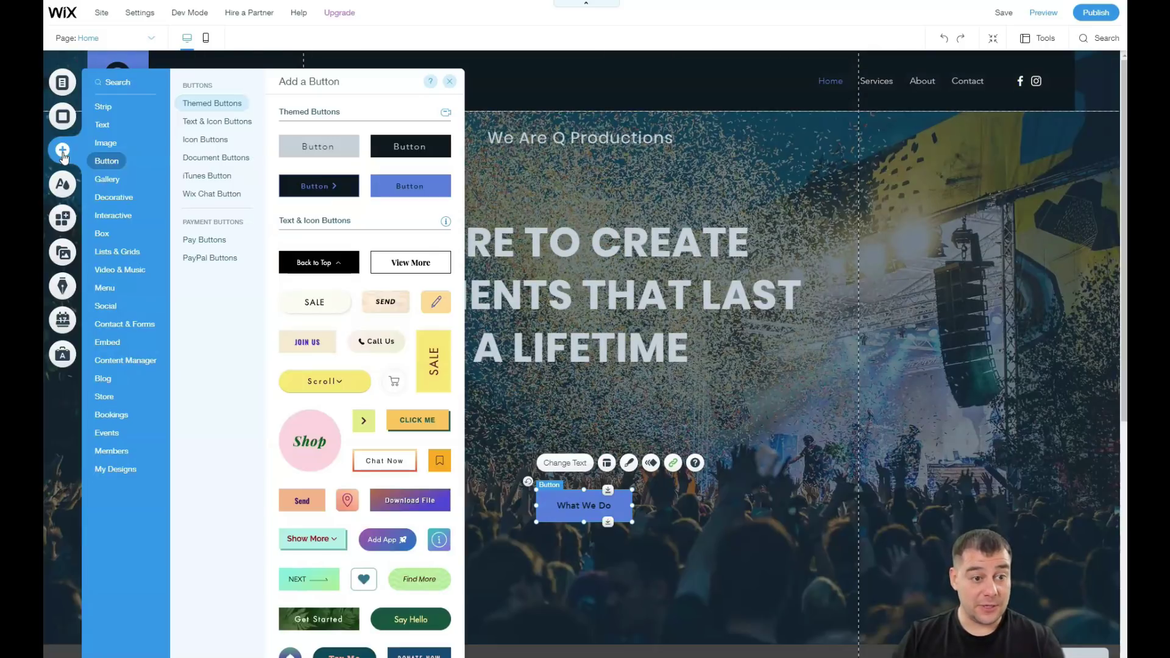
{"action": "left_click", "coordinate": [112, 414]}
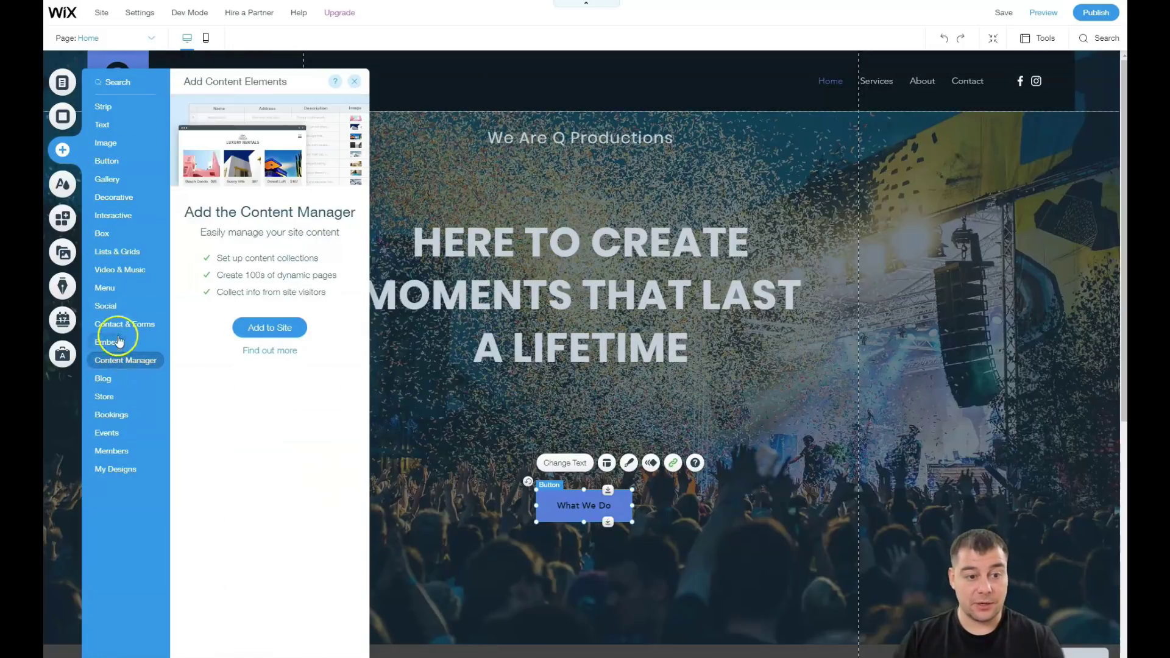
{"action": "left_click", "coordinate": [113, 306]}
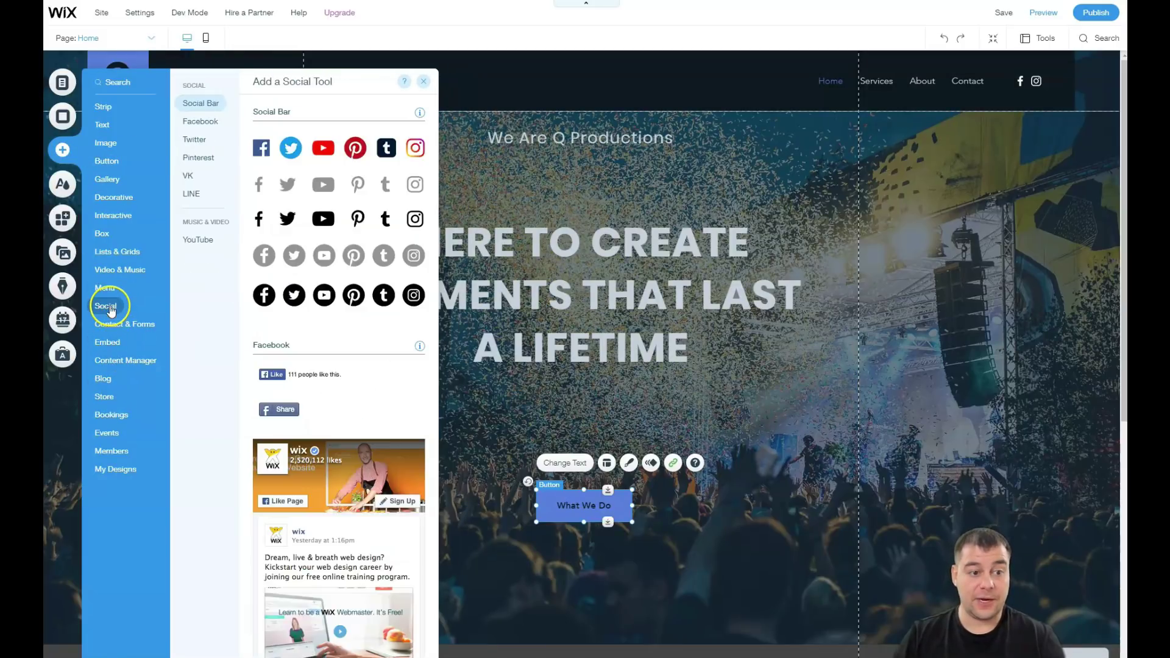
{"action": "left_click_drag", "start_coordinate": [361, 259], "coordinate": [567, 76]}
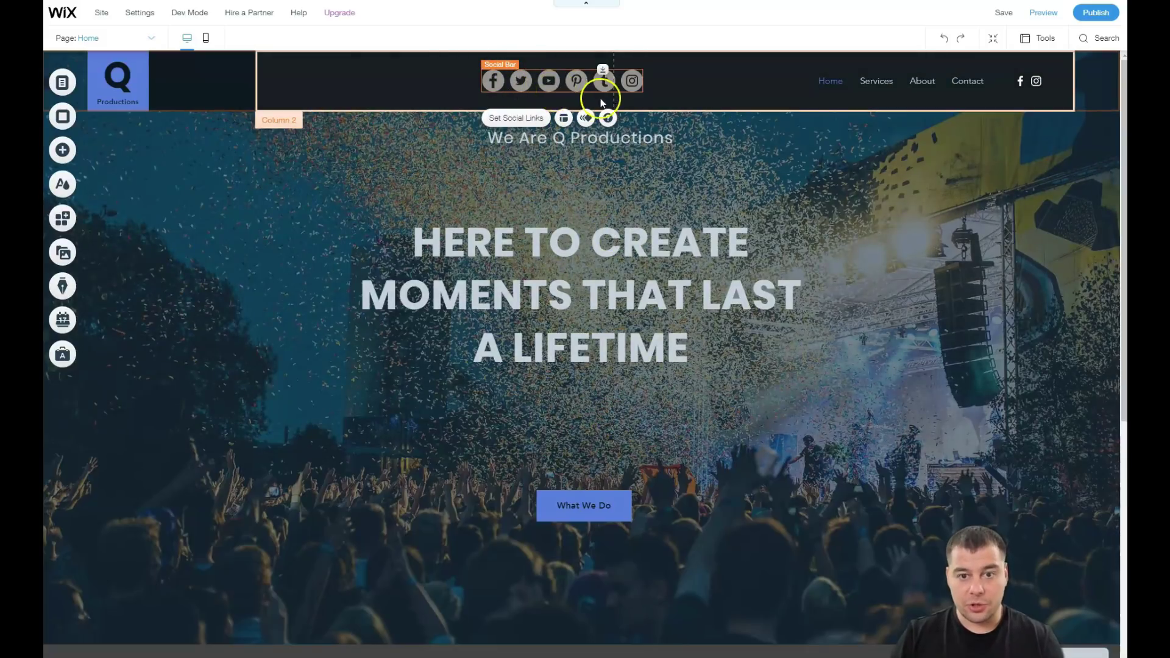
Move Big Title to the strip's centre and set its text alignment to Center above the video.
{"action": "scroll", "coordinate": [661, 266], "scroll_direction": "down", "scroll_amount": 4}
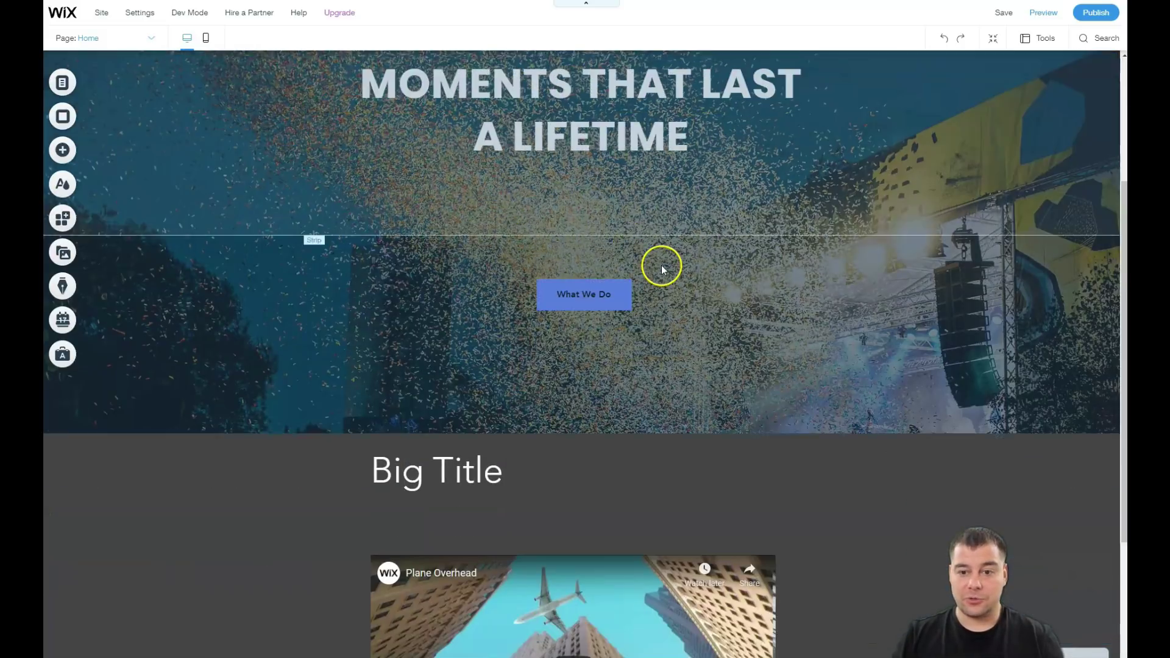
{"action": "scroll", "coordinate": [662, 267], "scroll_direction": "down", "scroll_amount": 3}
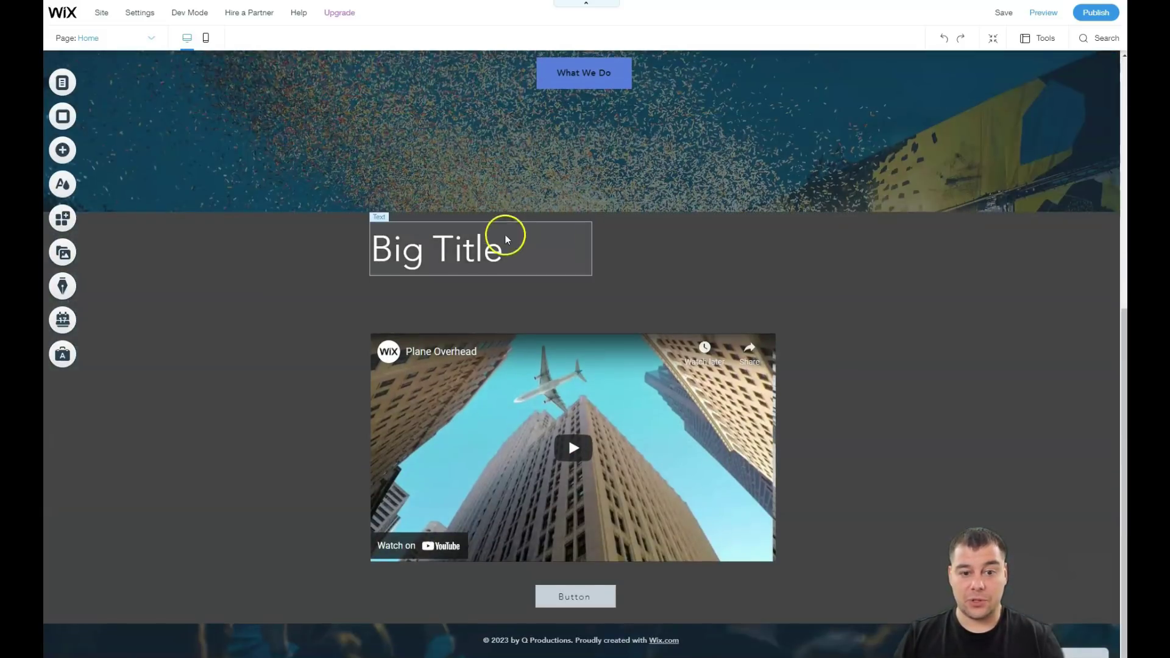
{"action": "left_click_drag", "start_coordinate": [437, 245], "coordinate": [538, 267]}
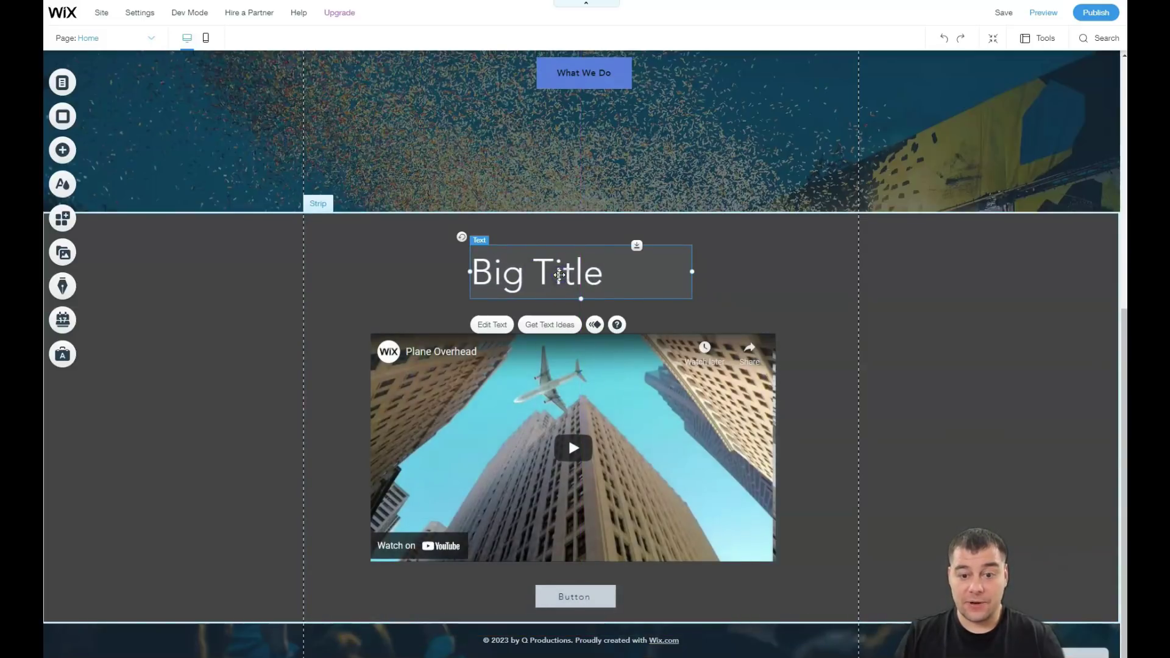
{"action": "double_click", "coordinate": [559, 274]}
{"action": "left_click", "coordinate": [733, 482]}
{"action": "left_click", "coordinate": [733, 501]}
{"action": "left_click", "coordinate": [757, 323]}
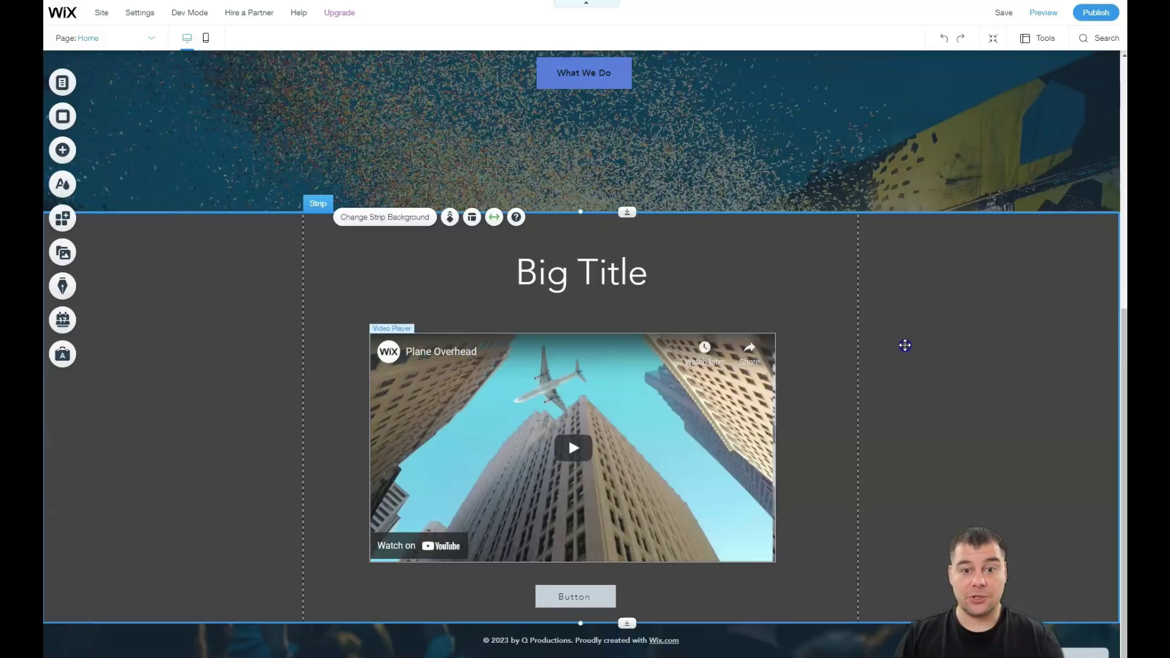
{"action": "scroll", "coordinate": [892, 308], "scroll_direction": "up", "scroll_amount": 7}
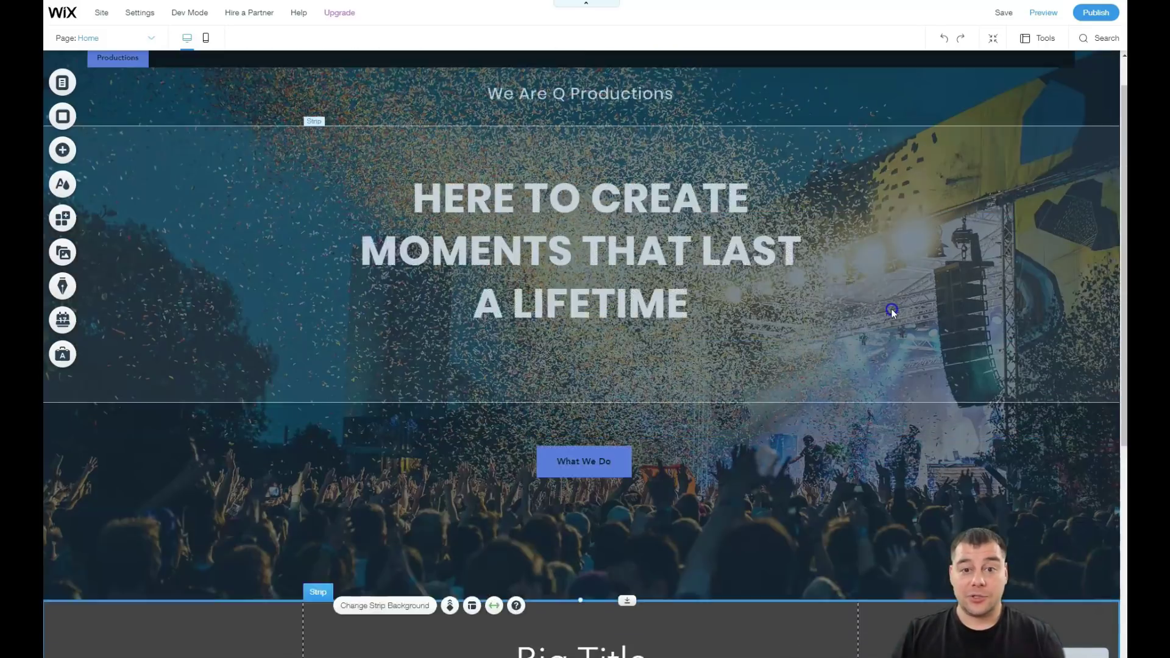